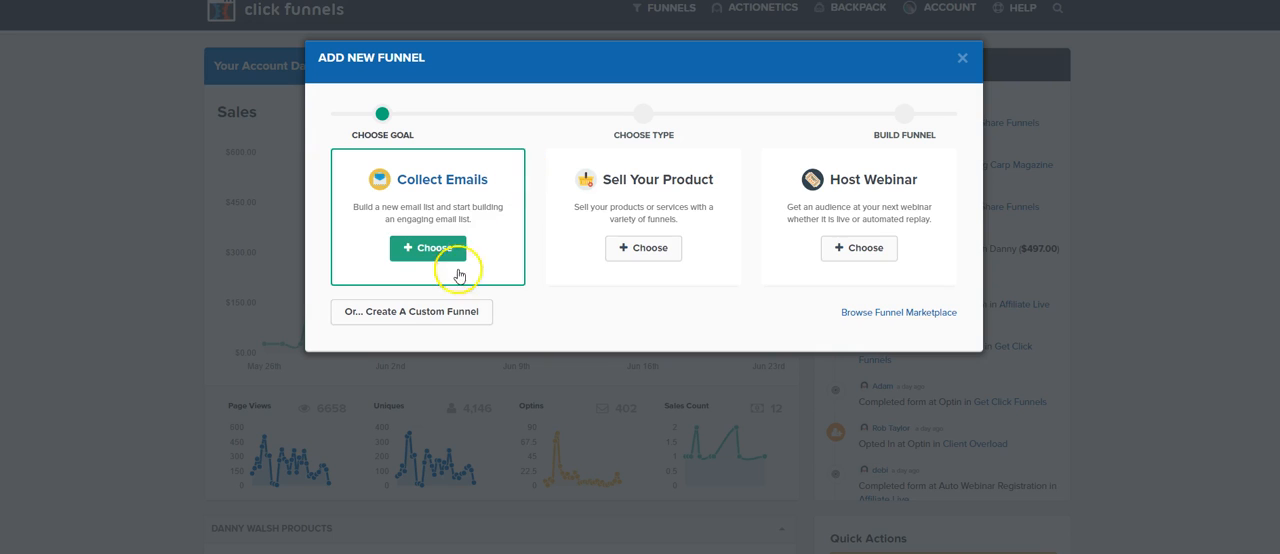
Step: Create a custom funnel named "Test Funnel 3" with the group tag "test funnels"
{"action": "left_click", "coordinate": [437, 313]}
{"action": "left_click", "coordinate": [474, 184]}
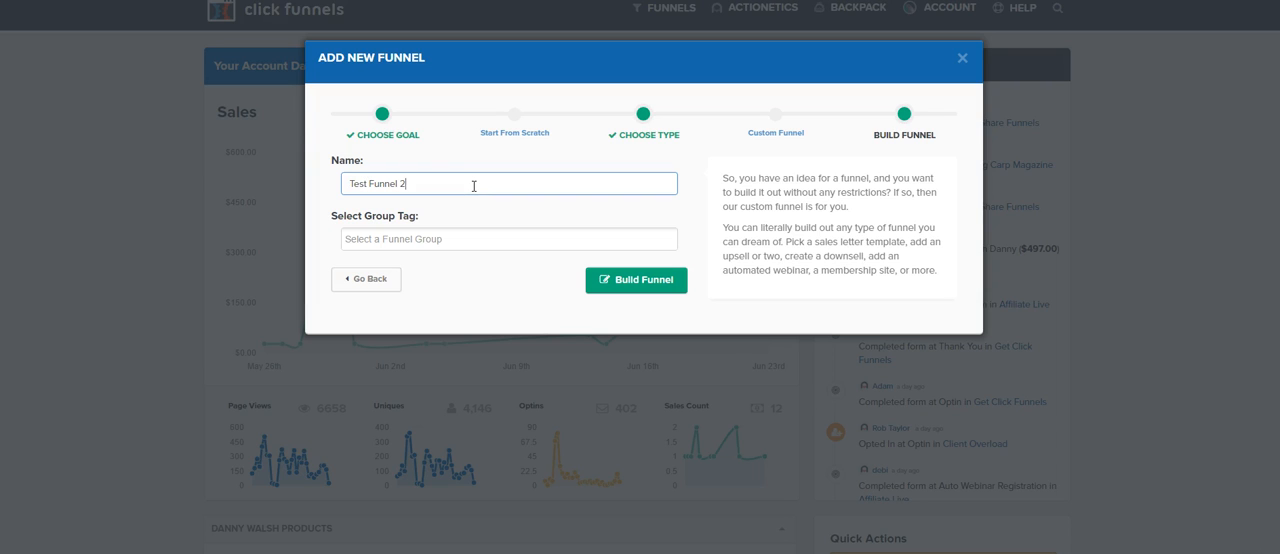
{"action": "left_click", "coordinate": [372, 241]}
{"action": "type", "text": "test f"}
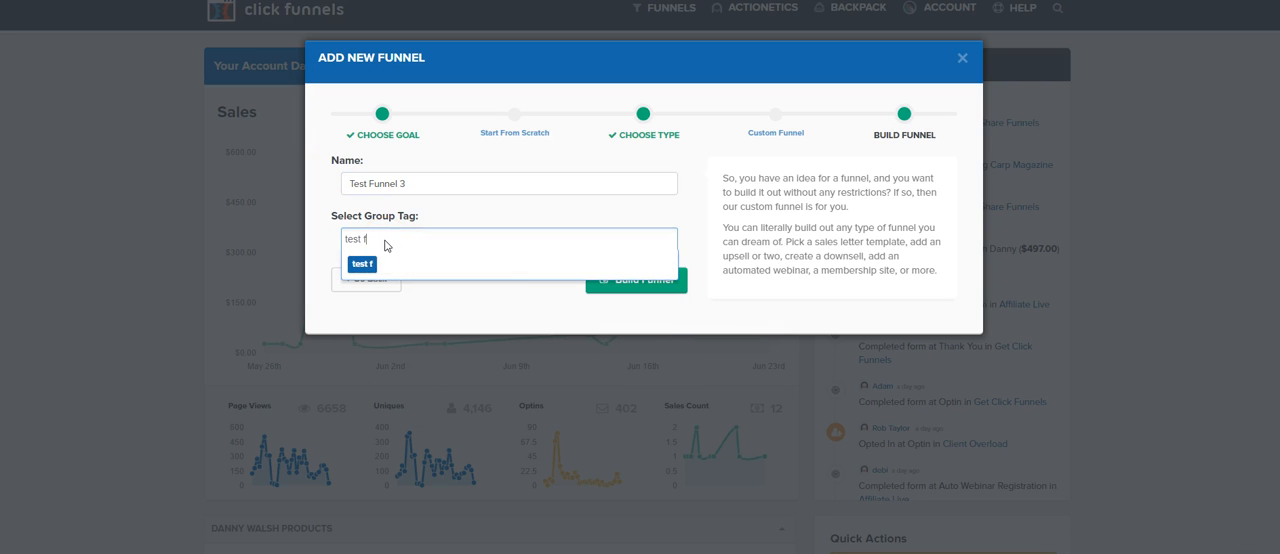
{"action": "left_click", "coordinate": [378, 263]}
{"action": "left_click", "coordinate": [634, 280]}
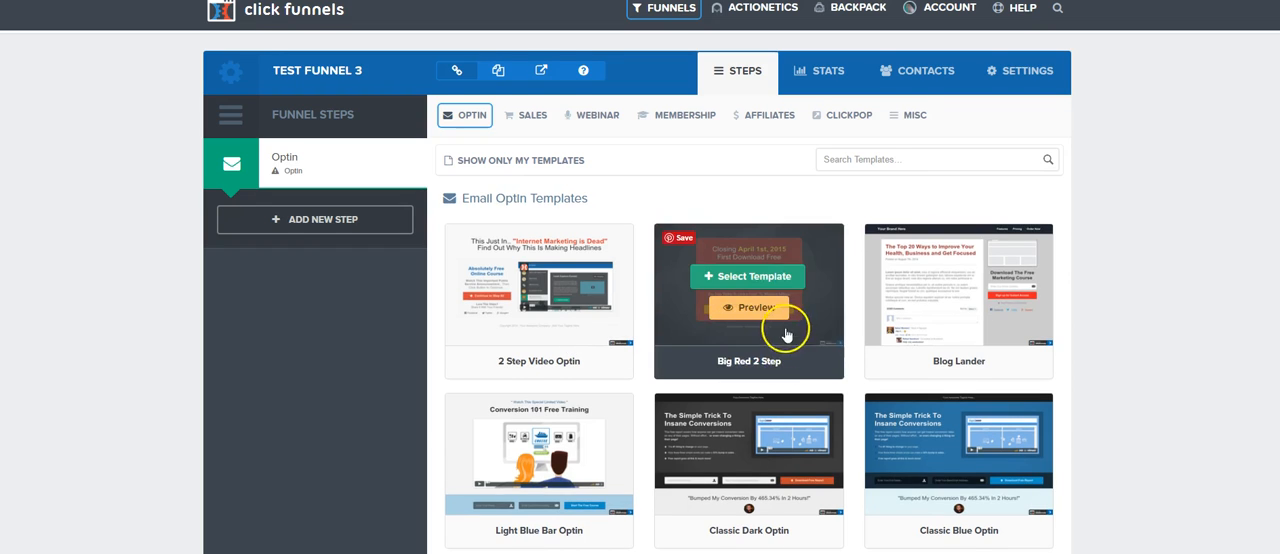
Step: Apply the blank starter template for an optin landing page to the funnel's Optin step
{"action": "scroll", "coordinate": [789, 329], "scroll_direction": "down", "scroll_amount": 10}
{"action": "scroll", "coordinate": [692, 340], "scroll_direction": "down", "scroll_amount": 15}
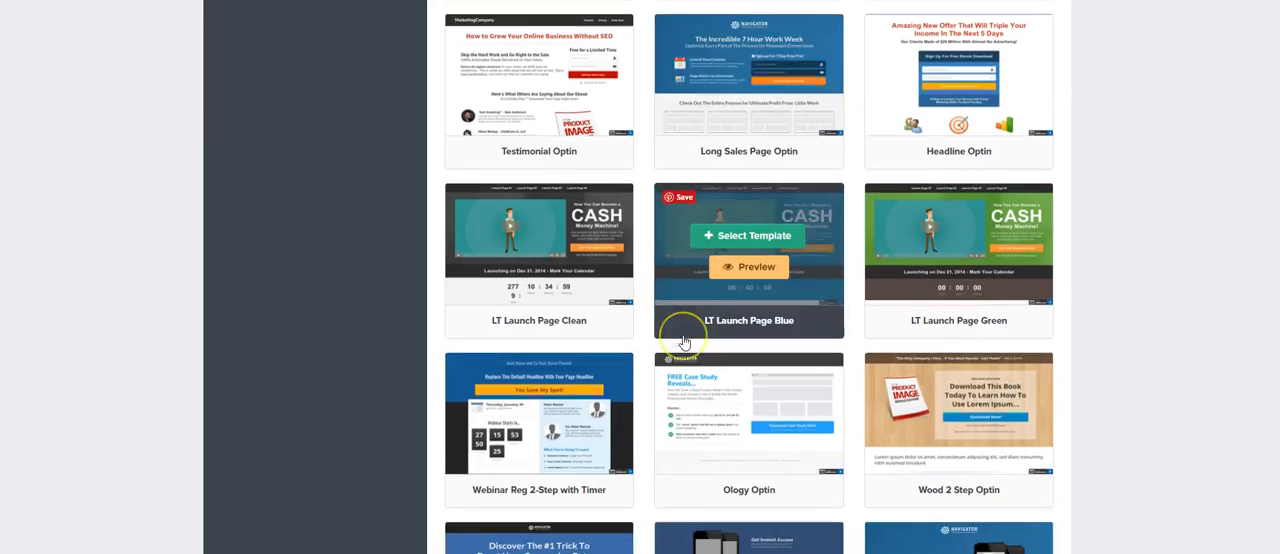
{"action": "left_click", "coordinate": [545, 245]}
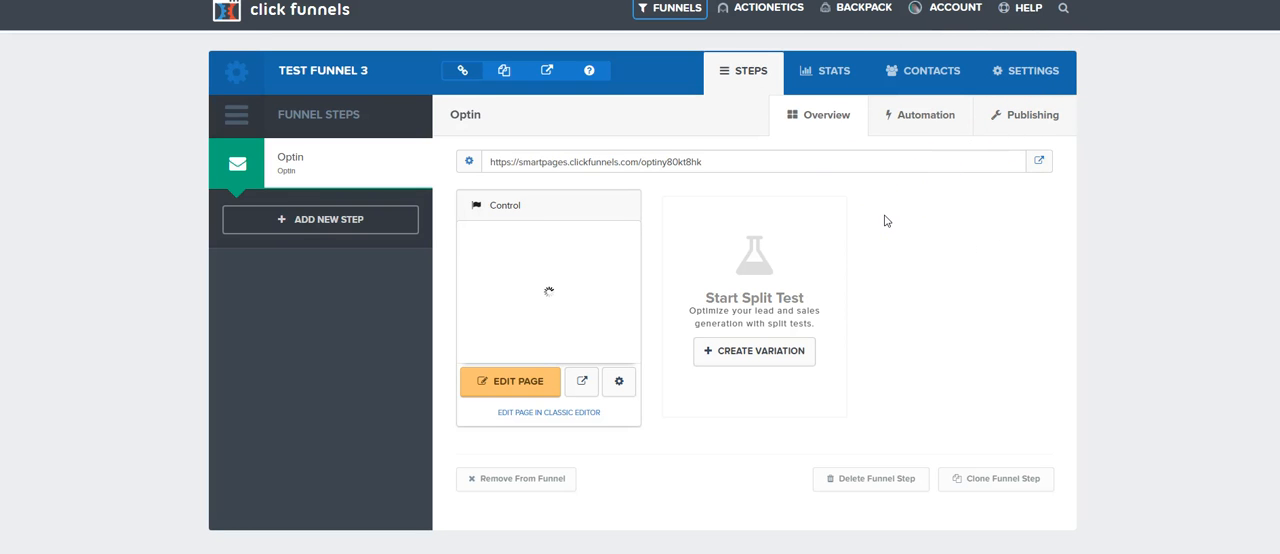
Step: In the funnel's settings, choose funnel.city as the domain and shorten the path to "test-funnel"
{"action": "left_click", "coordinate": [1036, 74]}
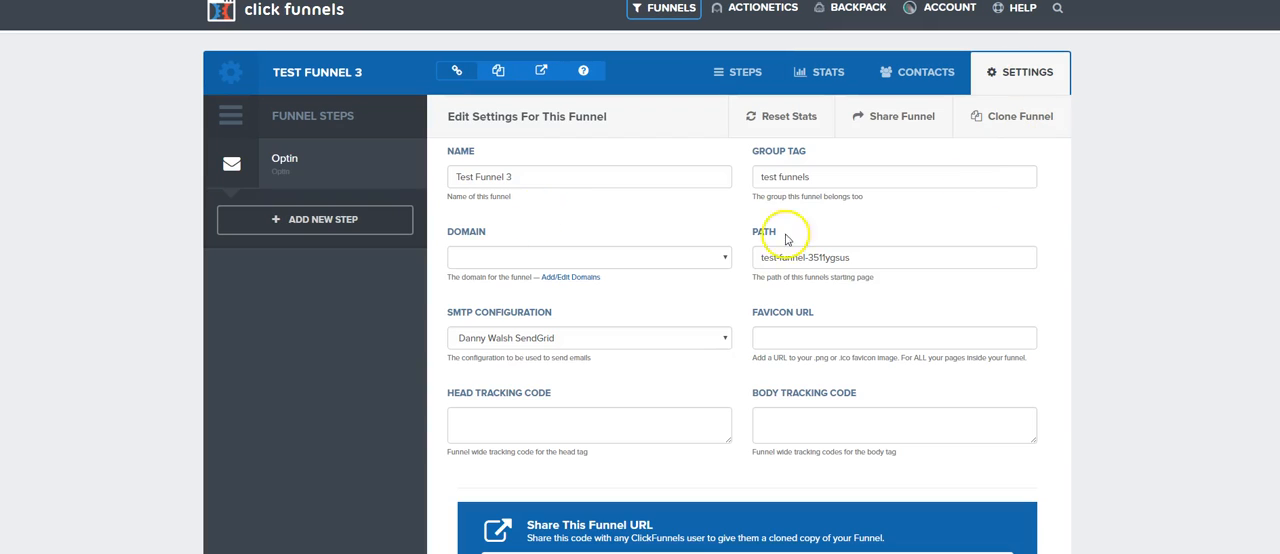
{"action": "left_click", "coordinate": [595, 264]}
{"action": "scroll", "coordinate": [540, 400], "scroll_direction": "down", "scroll_amount": 3}
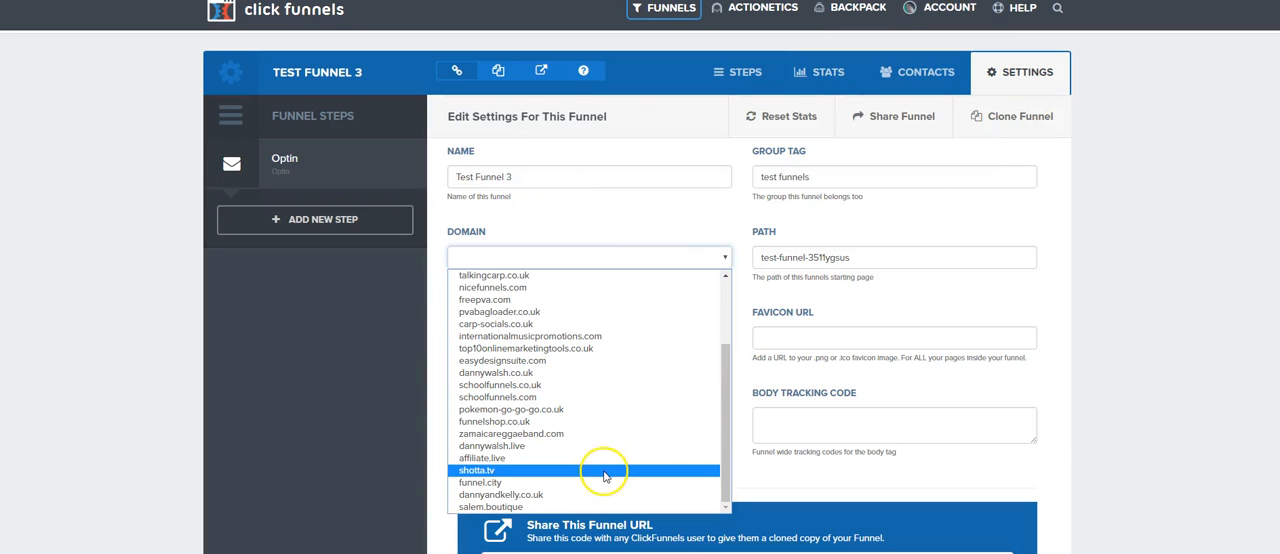
{"action": "left_click", "coordinate": [514, 482]}
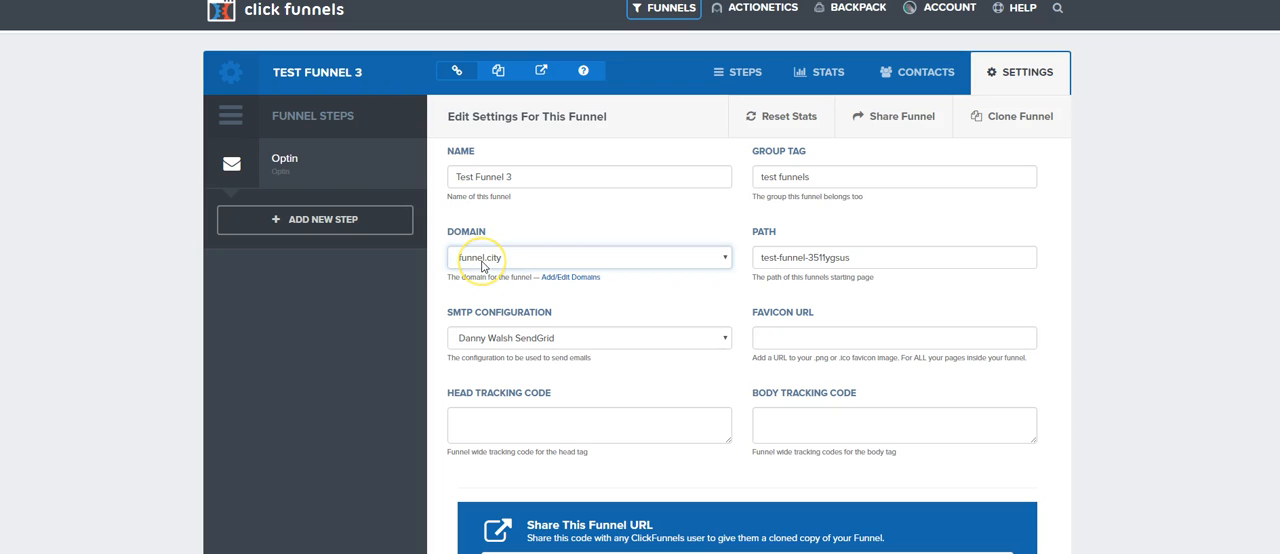
{"action": "left_click_drag", "start_coordinate": [852, 257], "coordinate": [805, 257]}
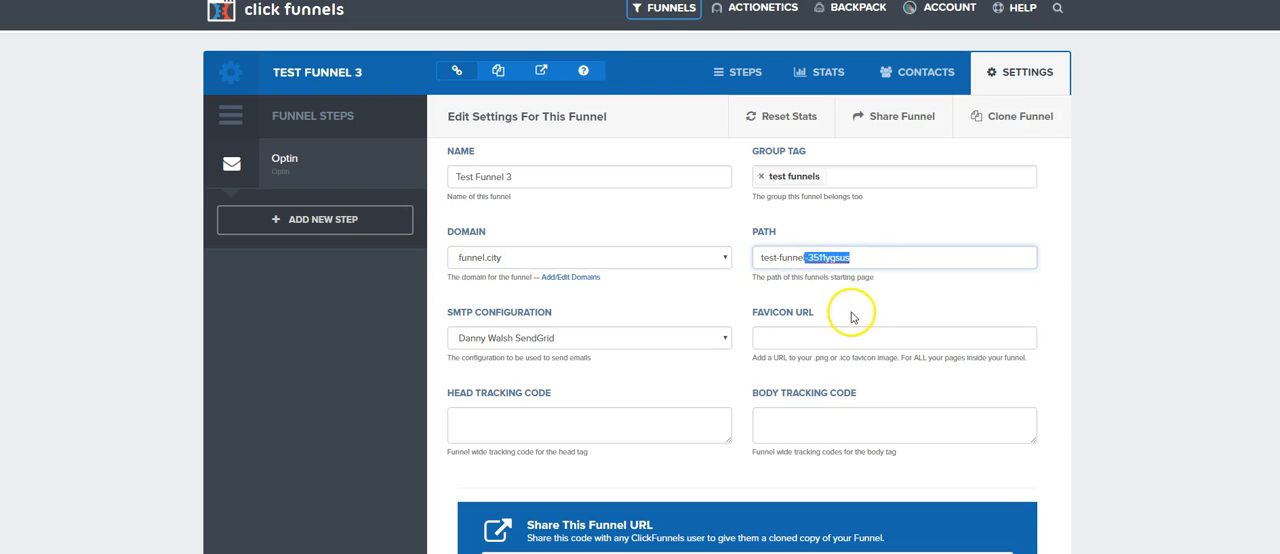
{"action": "key", "text": "BackSpace"}
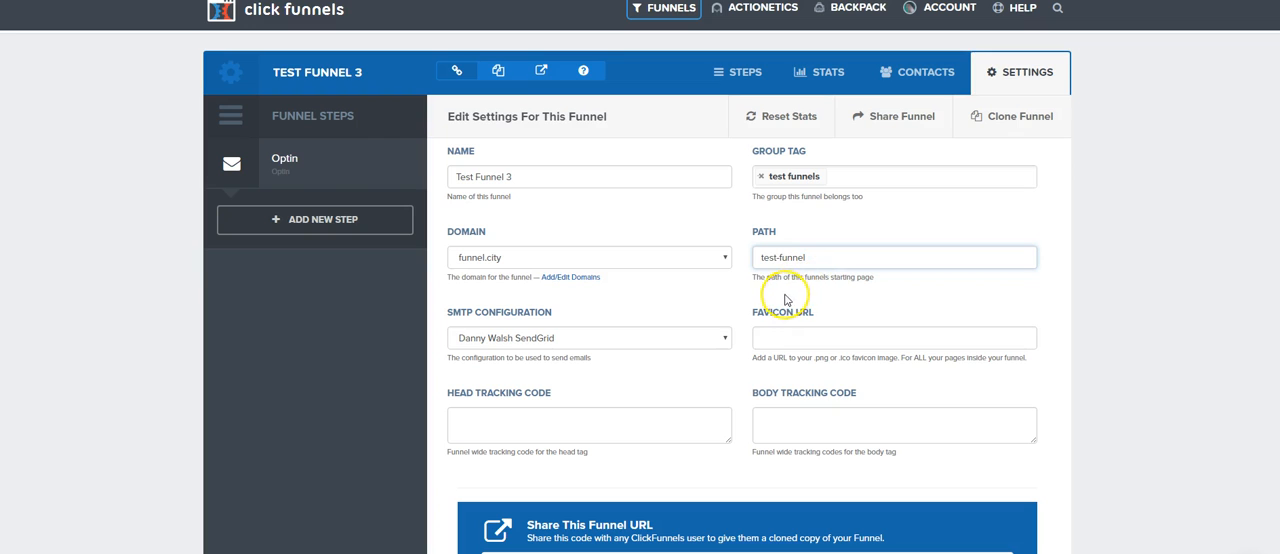
Step: Check the head and body tracking code fields without filling them, and save the funnel settings
{"action": "scroll", "coordinate": [790, 260], "scroll_direction": "down", "scroll_amount": 3}
{"action": "scroll", "coordinate": [571, 217], "scroll_direction": "up", "scroll_amount": 1}
{"action": "left_click", "coordinate": [631, 216]}
{"action": "left_click", "coordinate": [880, 220]}
{"action": "left_click", "coordinate": [660, 223]}
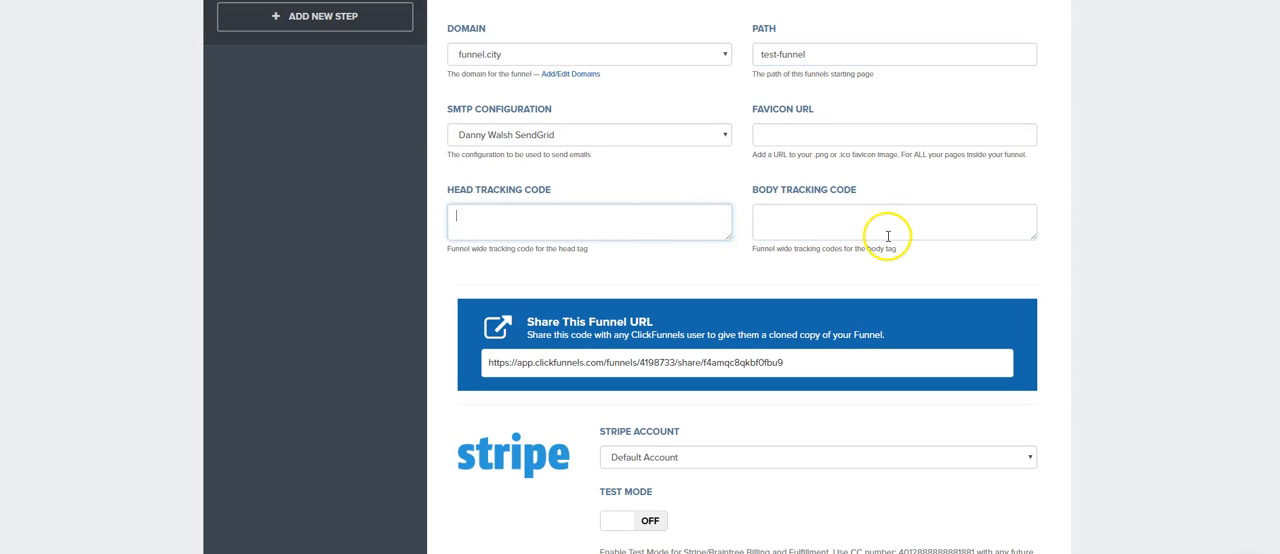
{"action": "scroll", "coordinate": [845, 227], "scroll_direction": "up", "scroll_amount": 1}
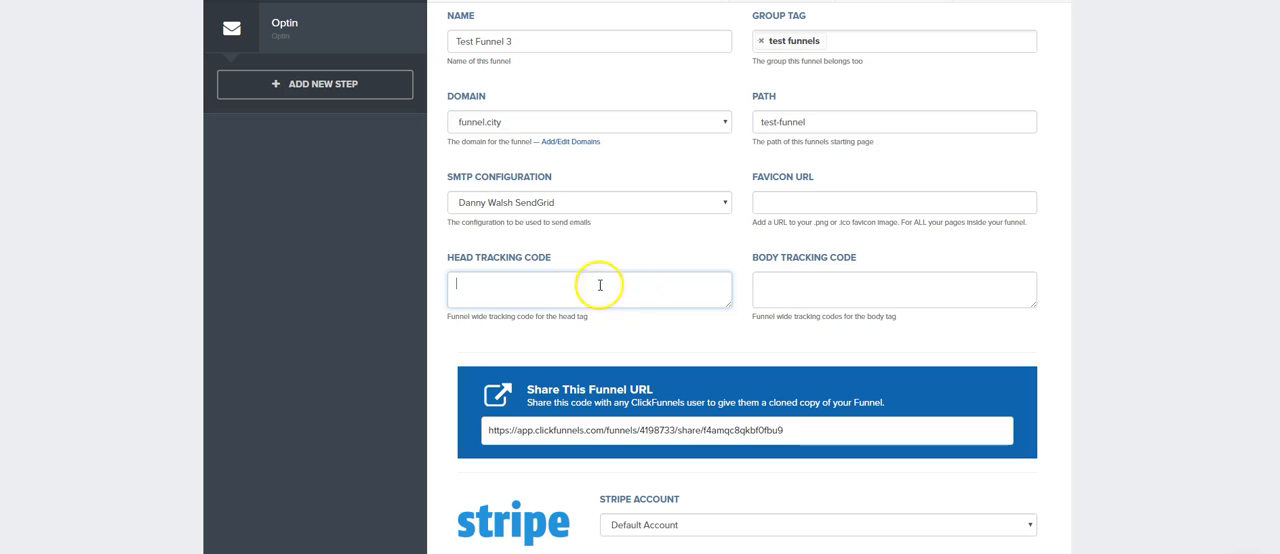
{"action": "scroll", "coordinate": [706, 280], "scroll_direction": "down", "scroll_amount": 15}
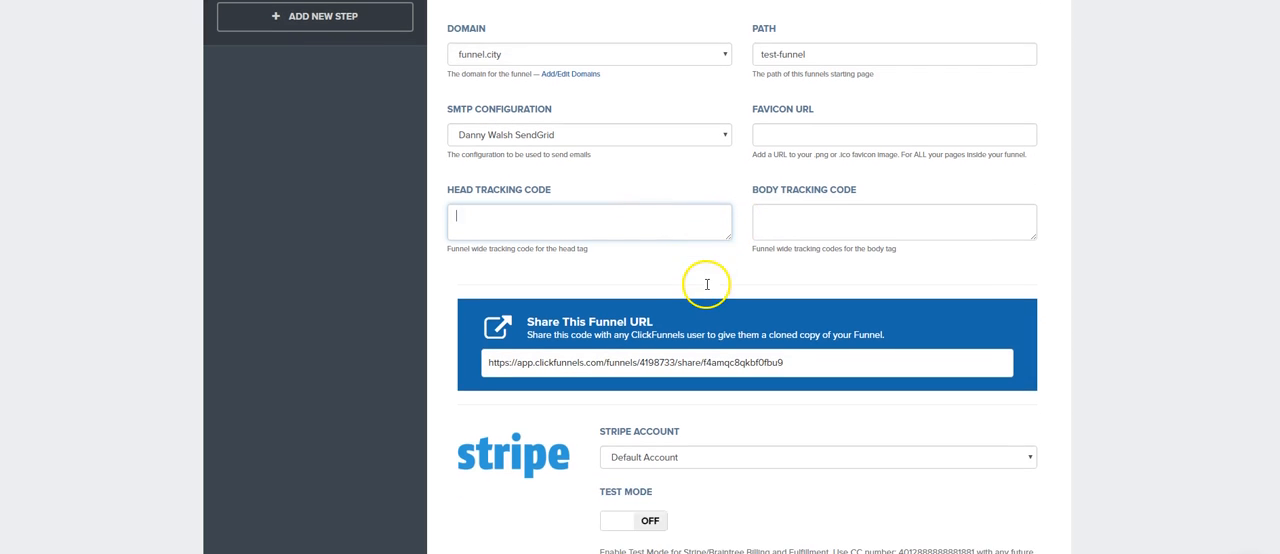
{"action": "scroll", "coordinate": [992, 318], "scroll_direction": "down", "scroll_amount": 3}
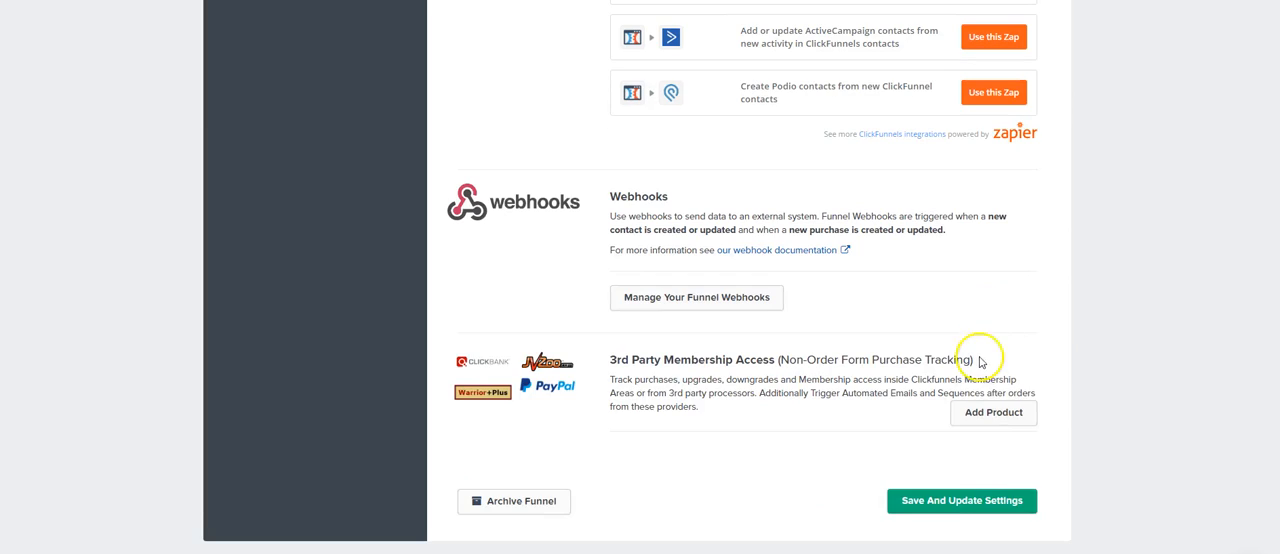
{"action": "left_click", "coordinate": [962, 500]}
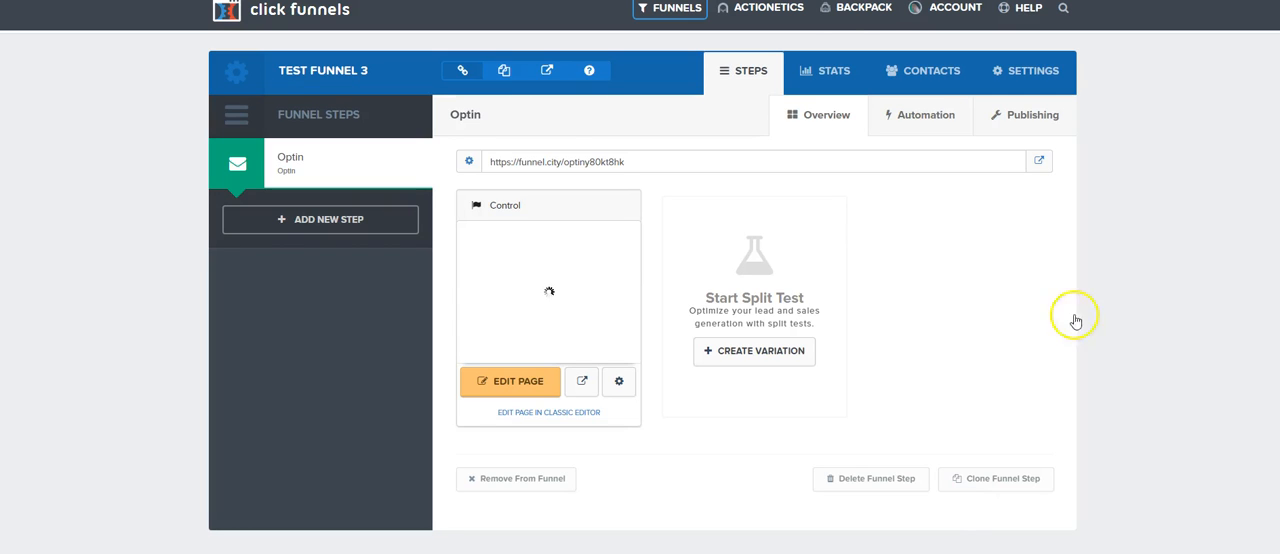
Step: Set the Optin funnel step's path to "test-funnel-welcome" and update the step
{"action": "left_click", "coordinate": [469, 163]}
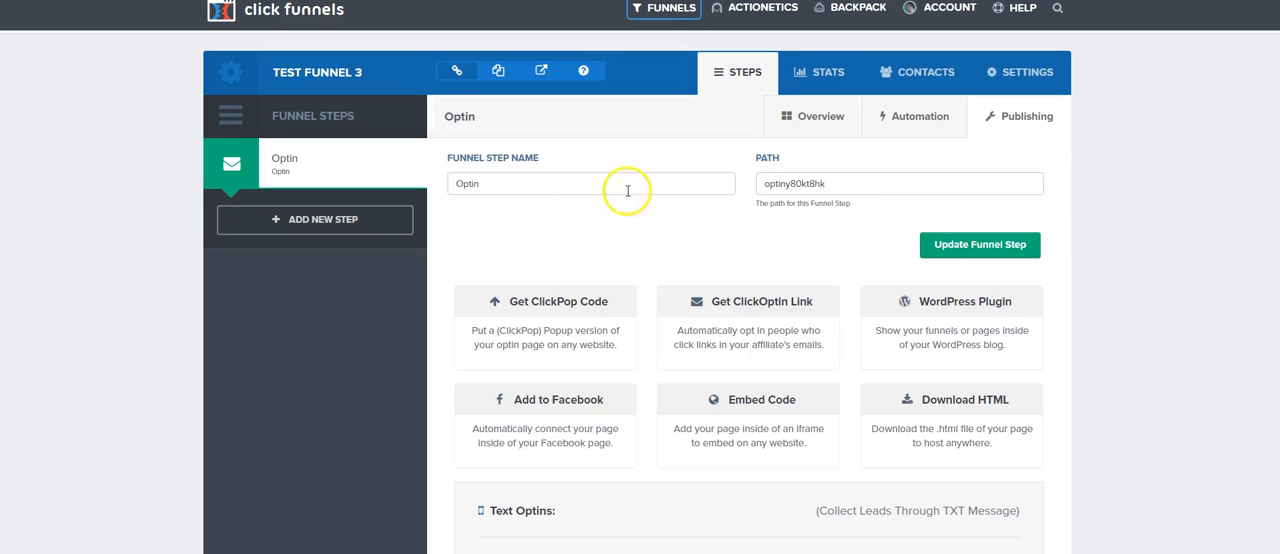
{"action": "left_click_drag", "start_coordinate": [883, 183], "coordinate": [760, 184]}
{"action": "type", "text": "te"}
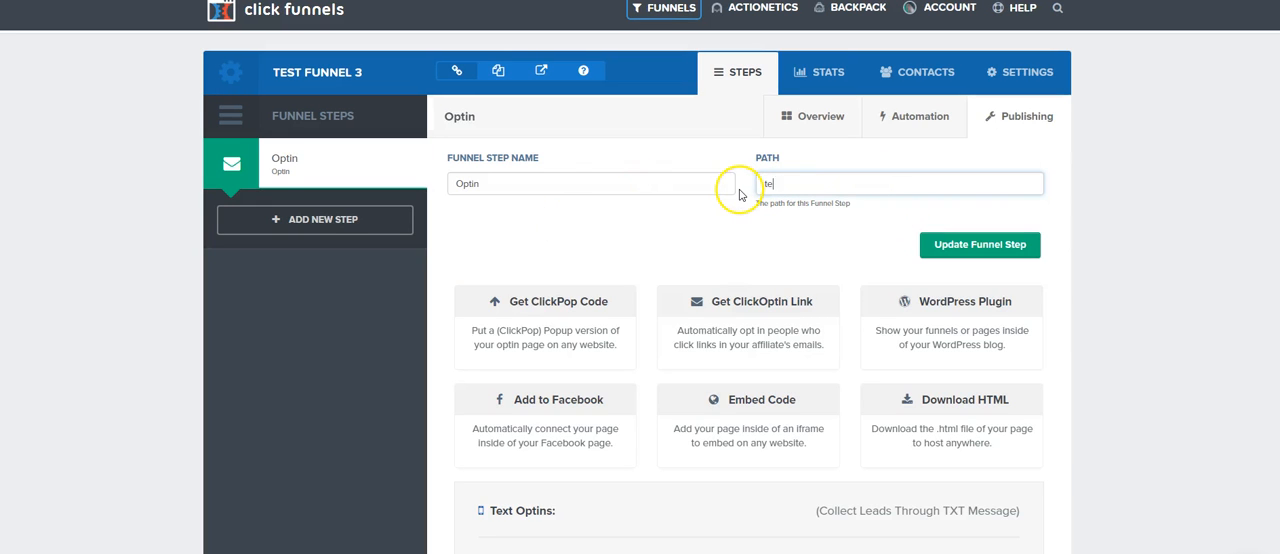
{"action": "type", "text": "st-fun"}
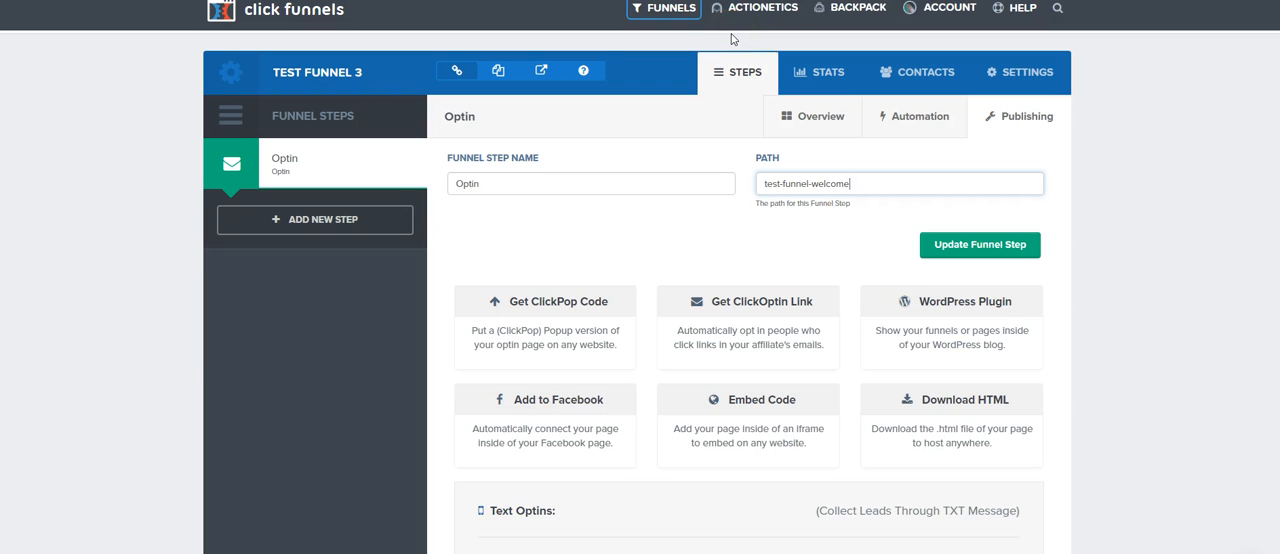
{"action": "type", "text": "nel-welcome"}
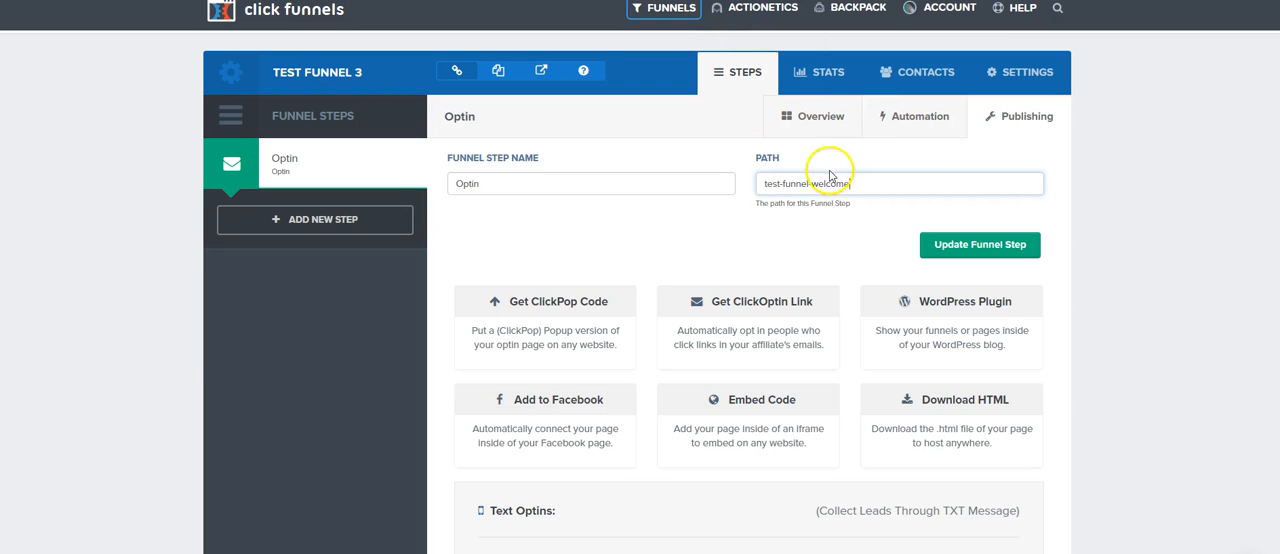
{"action": "left_click", "coordinate": [940, 245]}
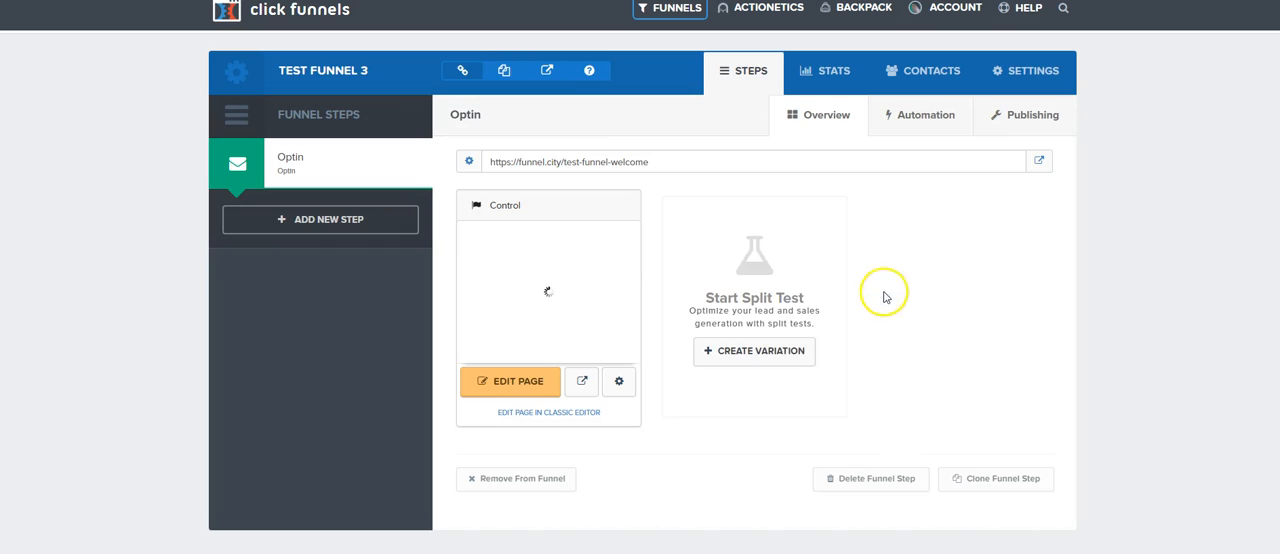
Step: Set the path of the Optin control page to "test-funnel-welcome-v1" and update the page
{"action": "left_click", "coordinate": [618, 381]}
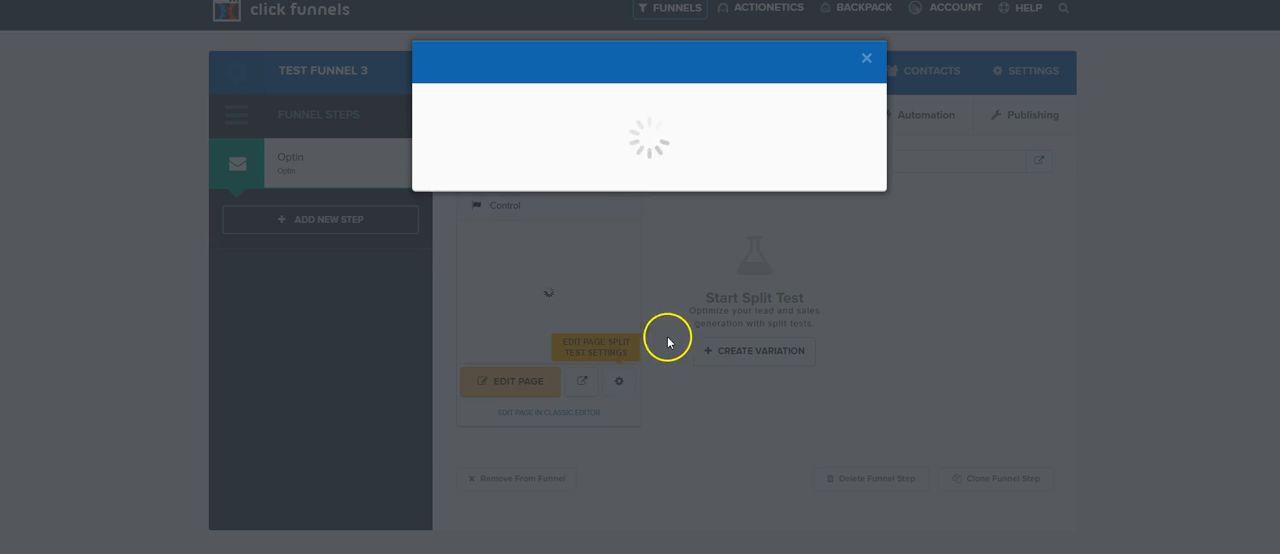
{"action": "left_click_drag", "start_coordinate": [530, 193], "coordinate": [426, 207]}
{"action": "type", "text": "test-"}
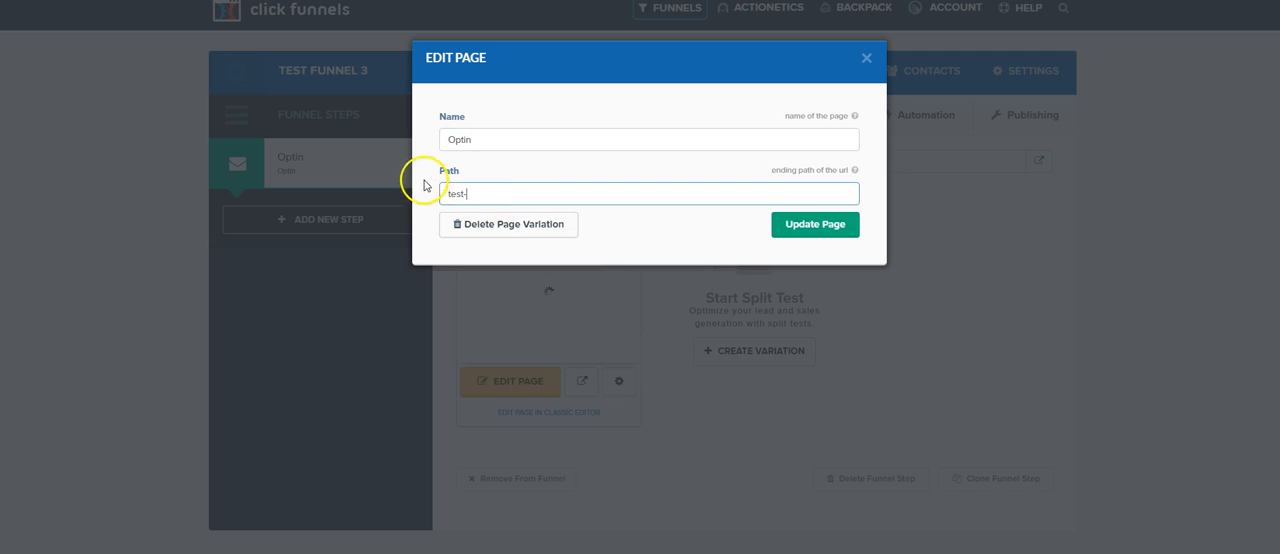
{"action": "type", "text": "funnel"}
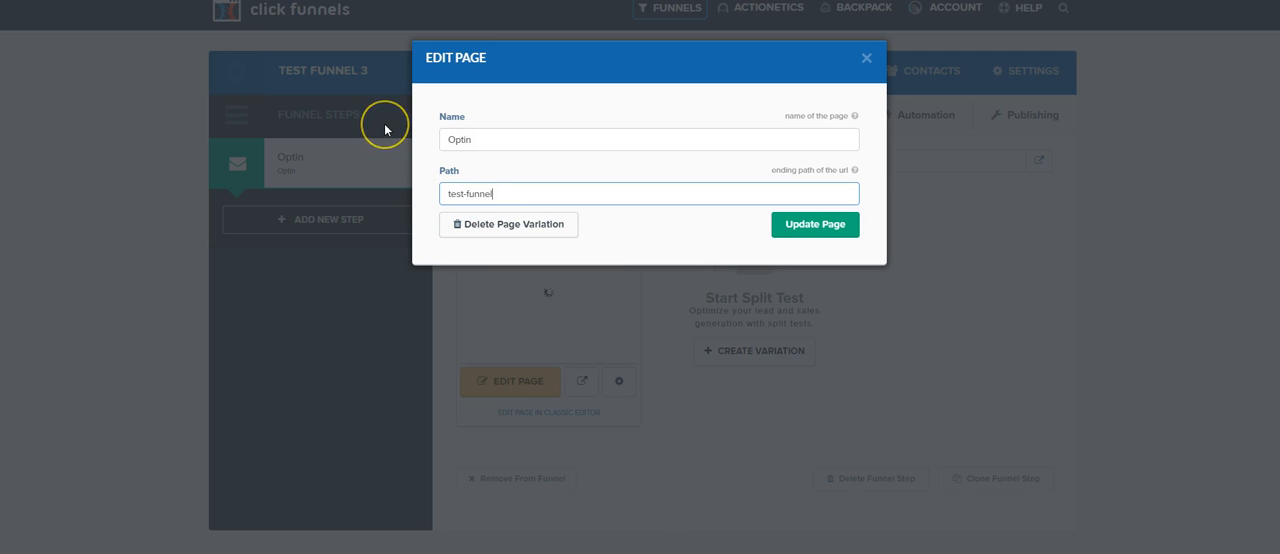
{"action": "type", "text": "-welcome-v1"}
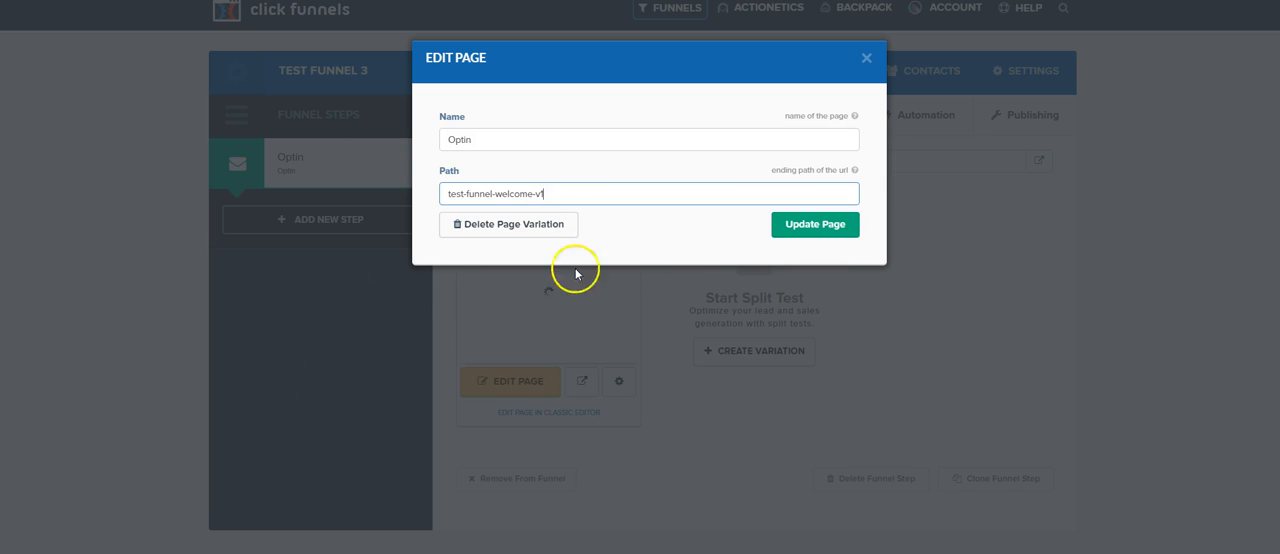
{"action": "left_click", "coordinate": [795, 232]}
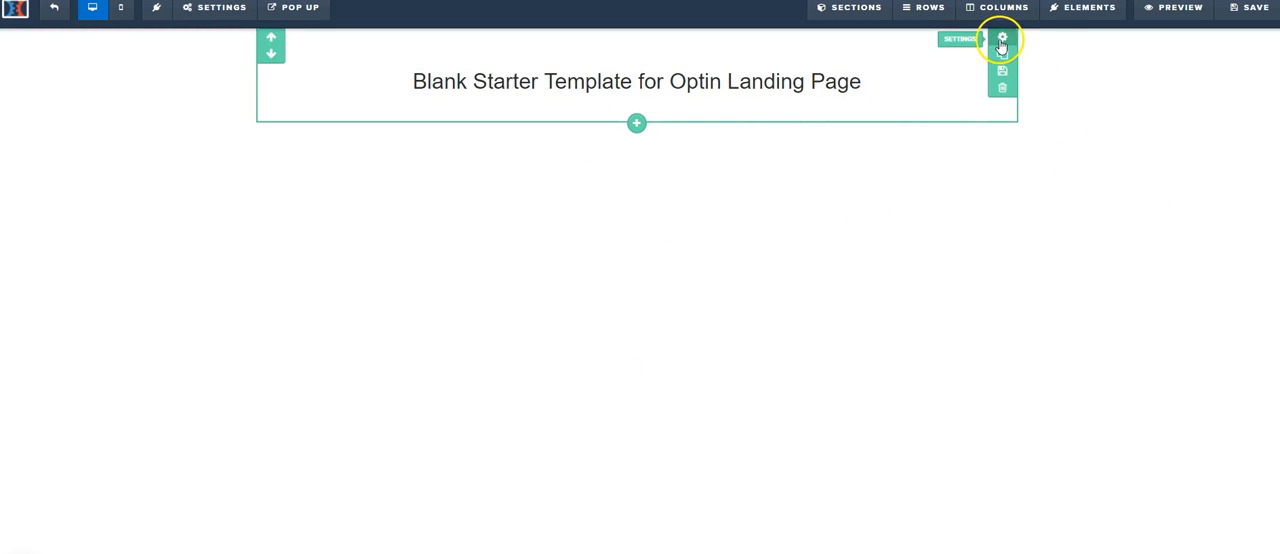
Step: Give the page section around the headline a 10px corner radius on all edges and a full border
{"action": "left_click", "coordinate": [999, 39]}
{"action": "left_click_drag", "start_coordinate": [1141, 113], "coordinate": [1186, 120]}
{"action": "left_click", "coordinate": [1205, 82]}
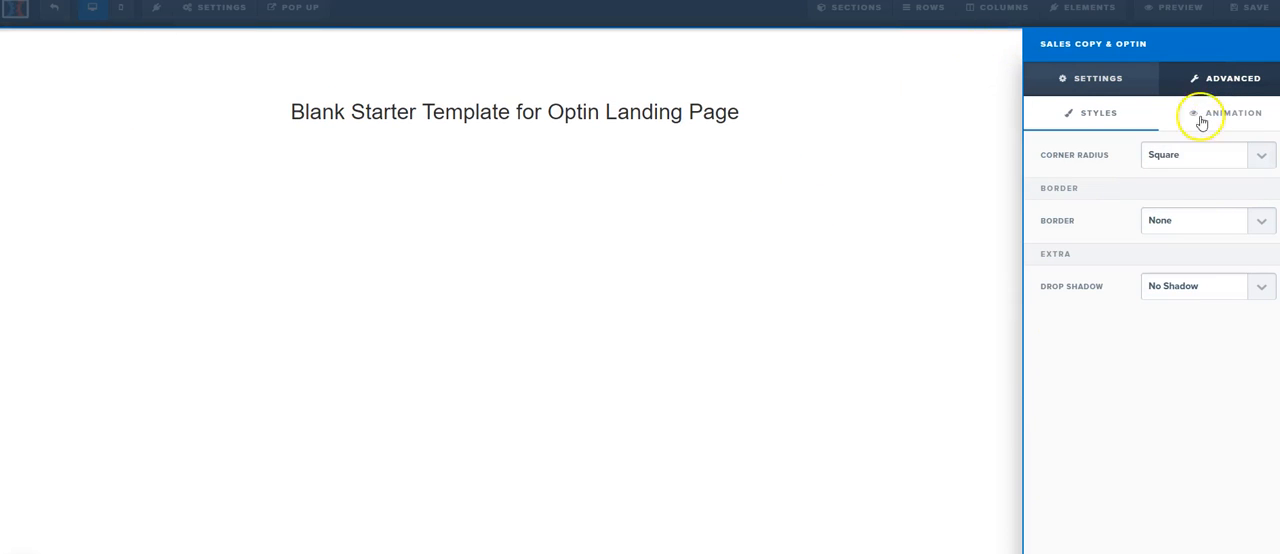
{"action": "left_click", "coordinate": [1181, 158]}
{"action": "left_click", "coordinate": [1165, 200]}
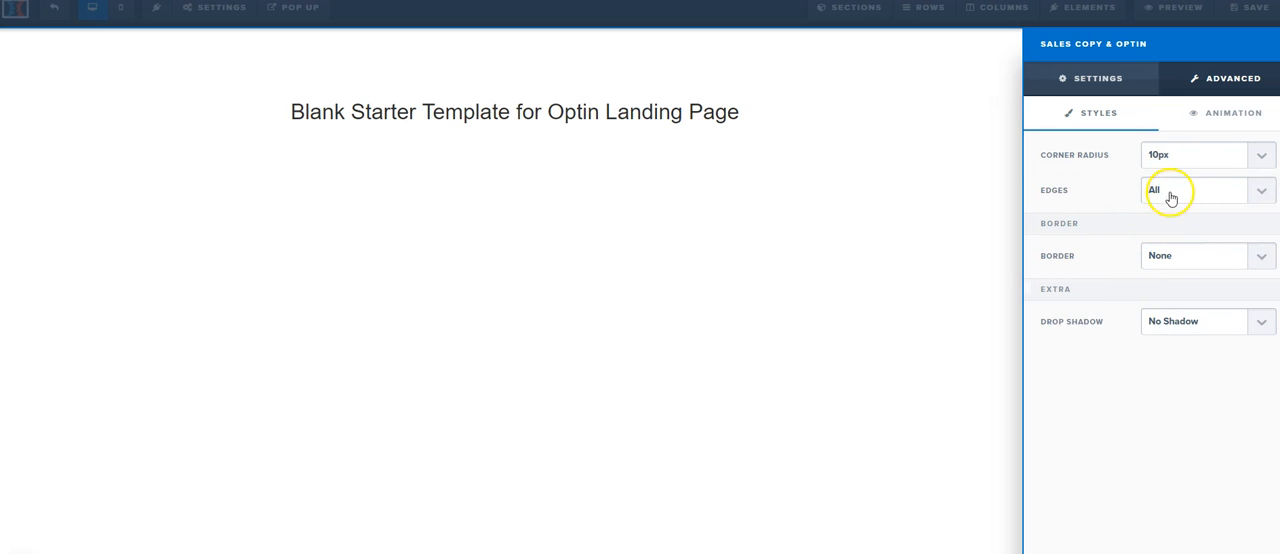
{"action": "left_click", "coordinate": [1170, 192]}
{"action": "left_click", "coordinate": [1155, 210]}
{"action": "left_click", "coordinate": [1165, 257]}
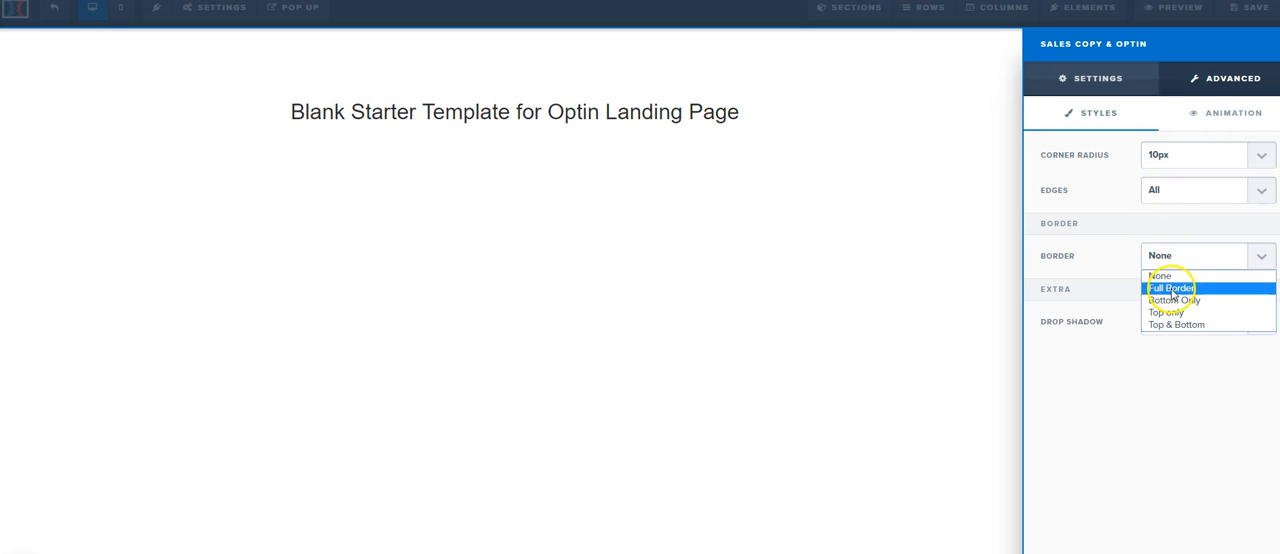
{"action": "left_click", "coordinate": [1172, 290]}
{"action": "left_click", "coordinate": [765, 108]}
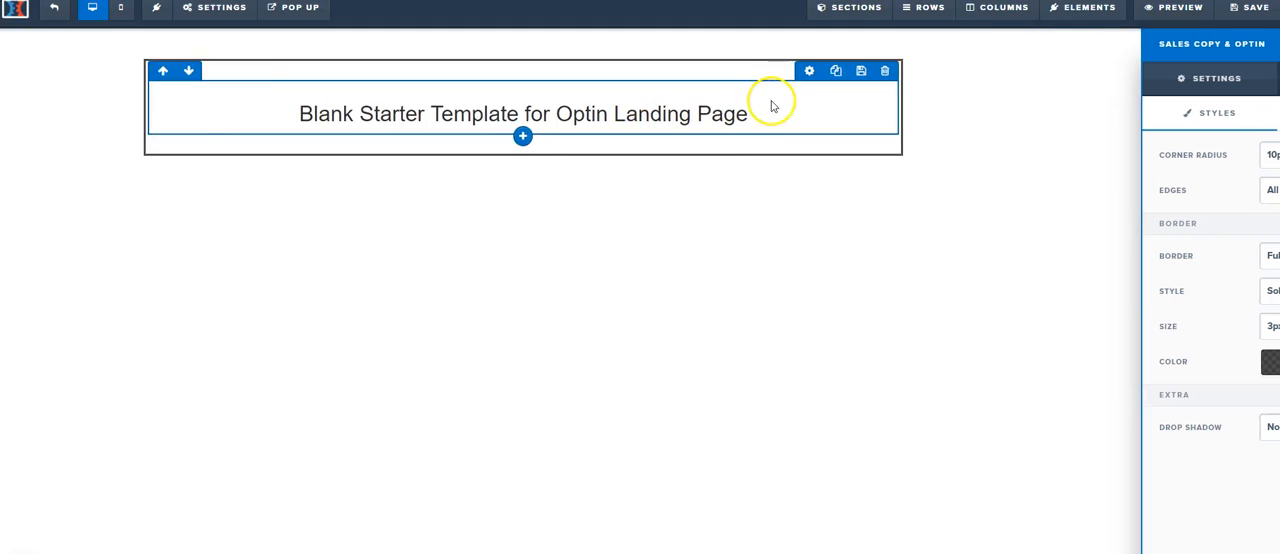
Step: Replace the headline text with "My Awesome High Converting Funnel Template and How You Can Start To Use It In"
{"action": "left_click", "coordinate": [765, 113]}
{"action": "key", "text": "ctrl+a"}
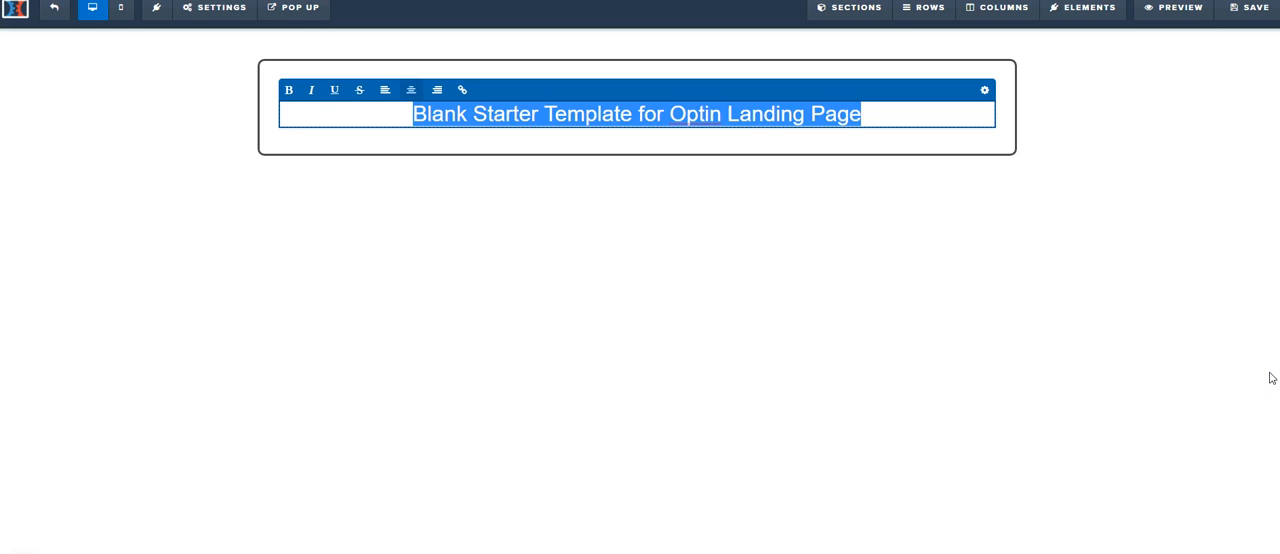
{"action": "type", "text": "My Awesome High Converting Funne"}
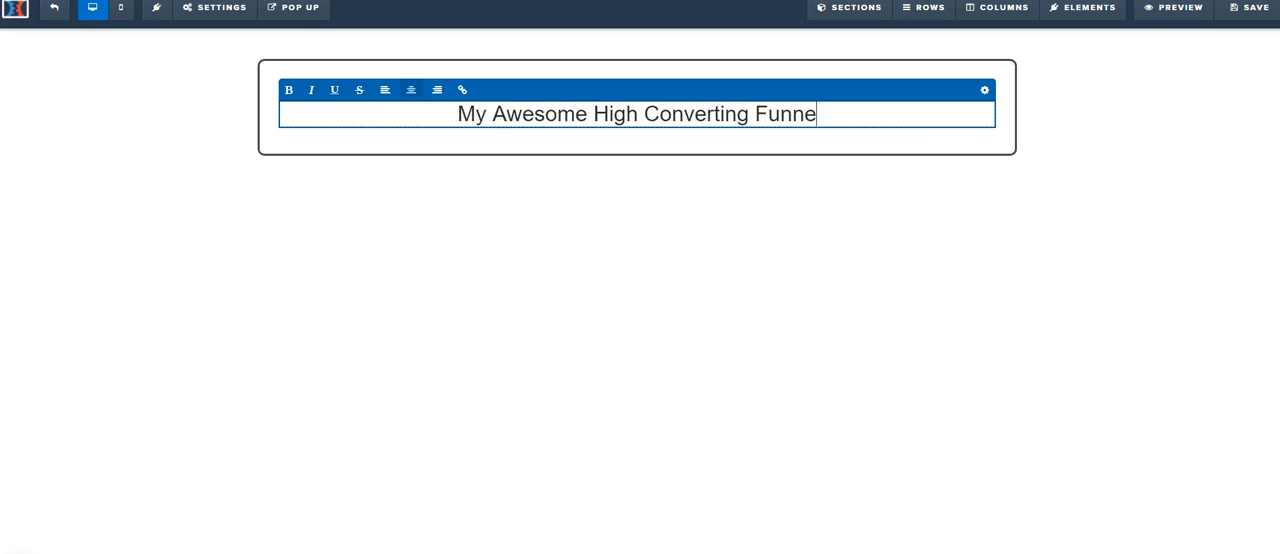
{"action": "type", "text": "l Templa"}
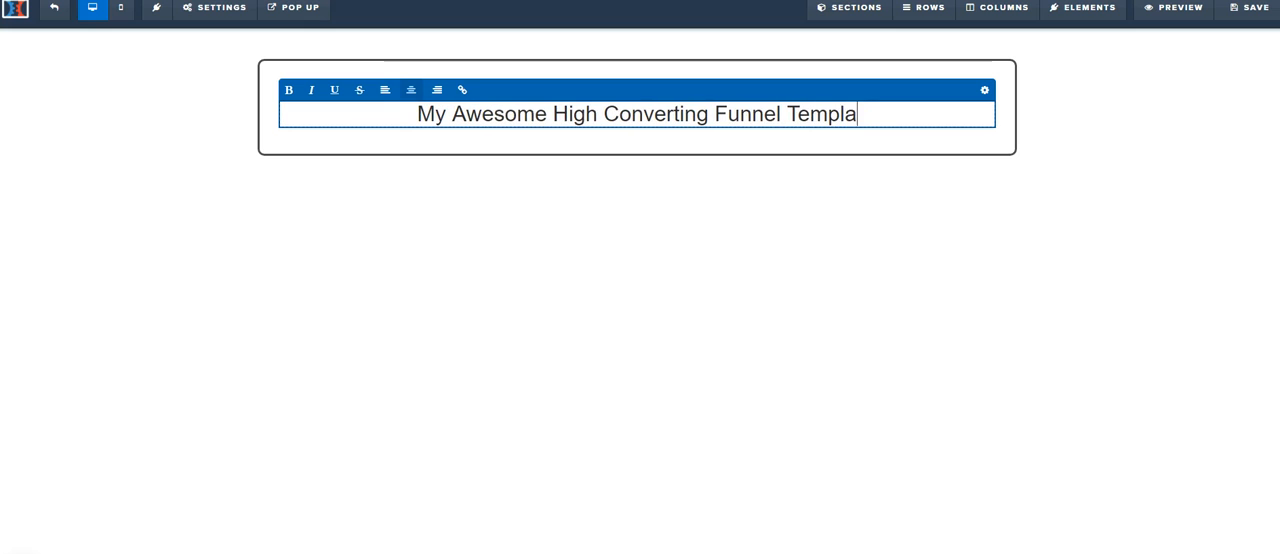
{"action": "type", "text": "te and "}
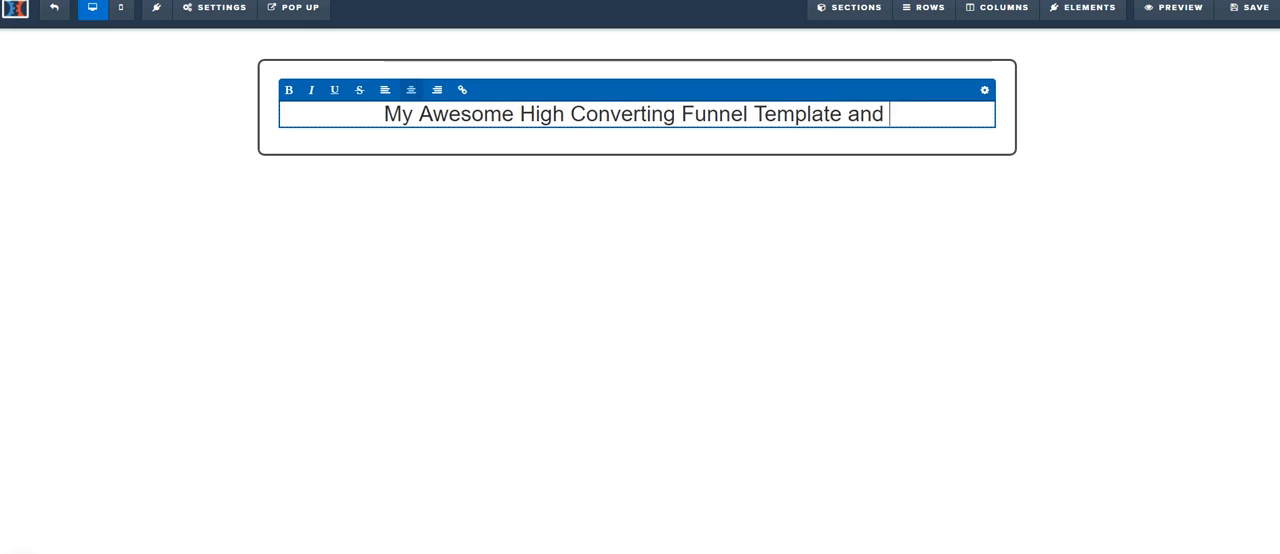
{"action": "type", "text": "How You Can Start"}
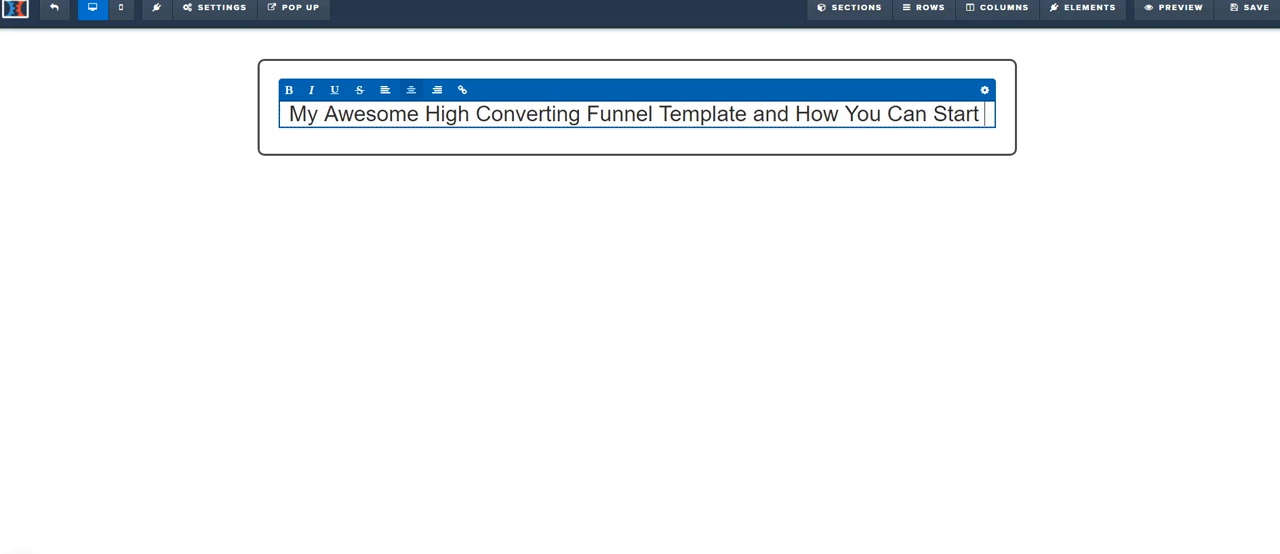
{"action": "type", "text": "tTo Use It In "}
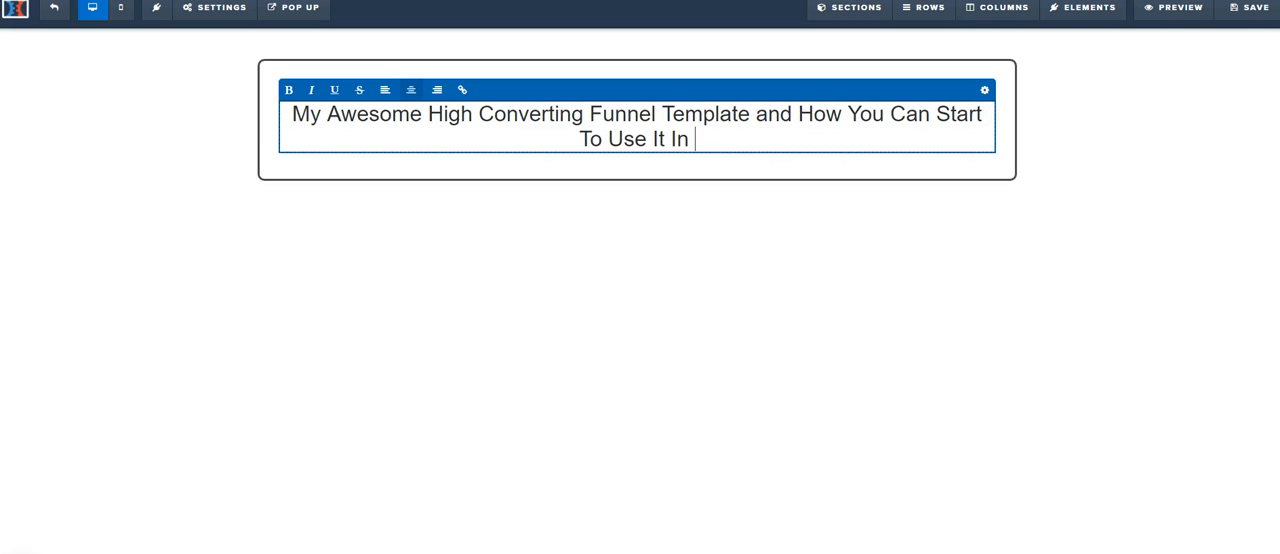
{"action": "type", "text": "5 Minutre"}
Step: Complete the headline with "5 Minutes Or Less To Generate Leads For Your Business"
{"action": "key", "text": "BackSpace"}
{"action": "key", "text": "BackSpace"}
{"action": "type", "text": "es Or Less "}
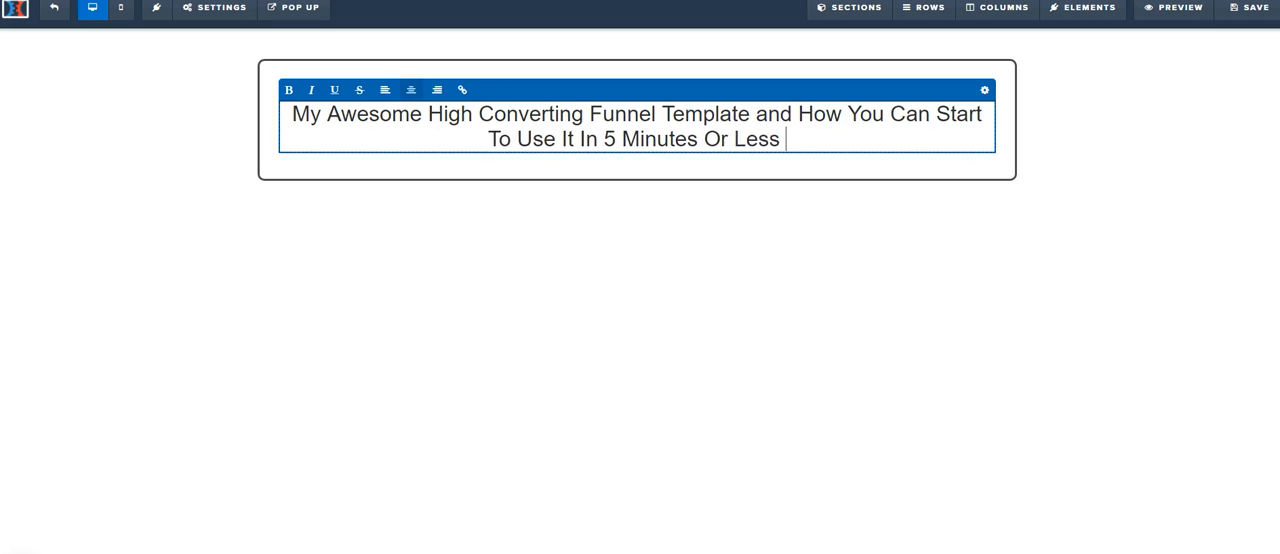
{"action": "type", "text": "To Generat"}
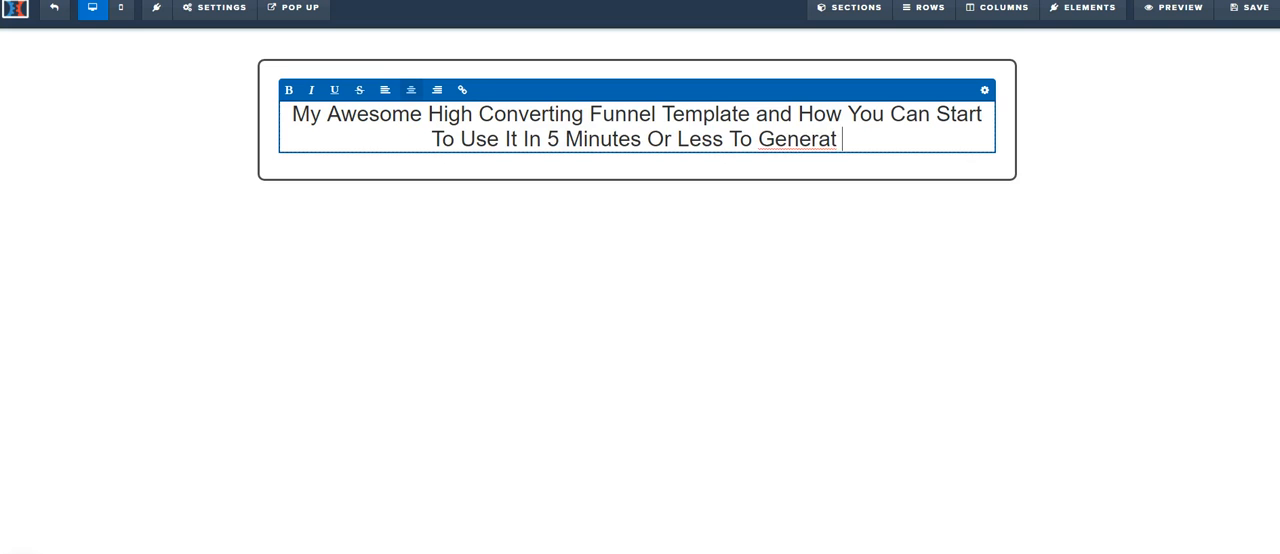
{"action": "type", "text": "e Lead"}
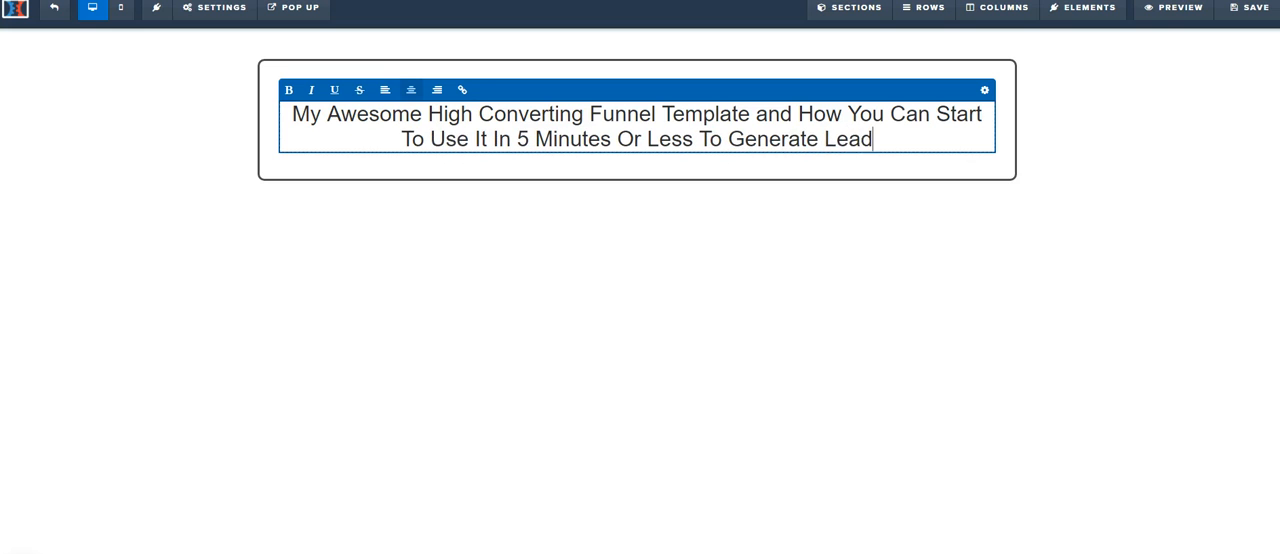
{"action": "type", "text": "s For Your BV"}
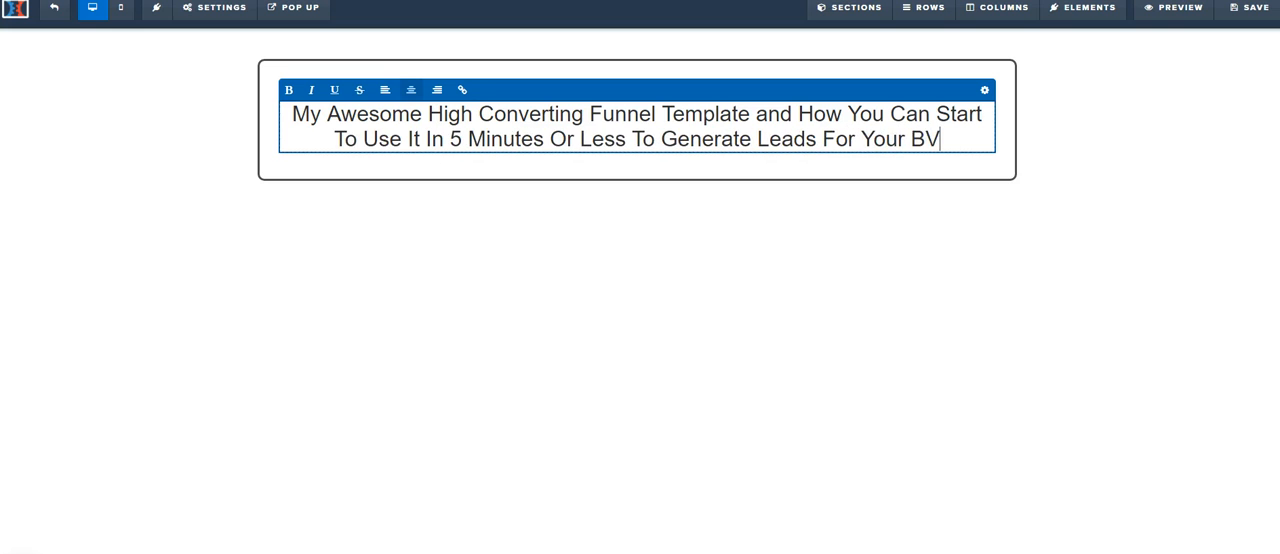
{"action": "key", "text": "BackSpace"}
{"action": "type", "text": "usiness"}
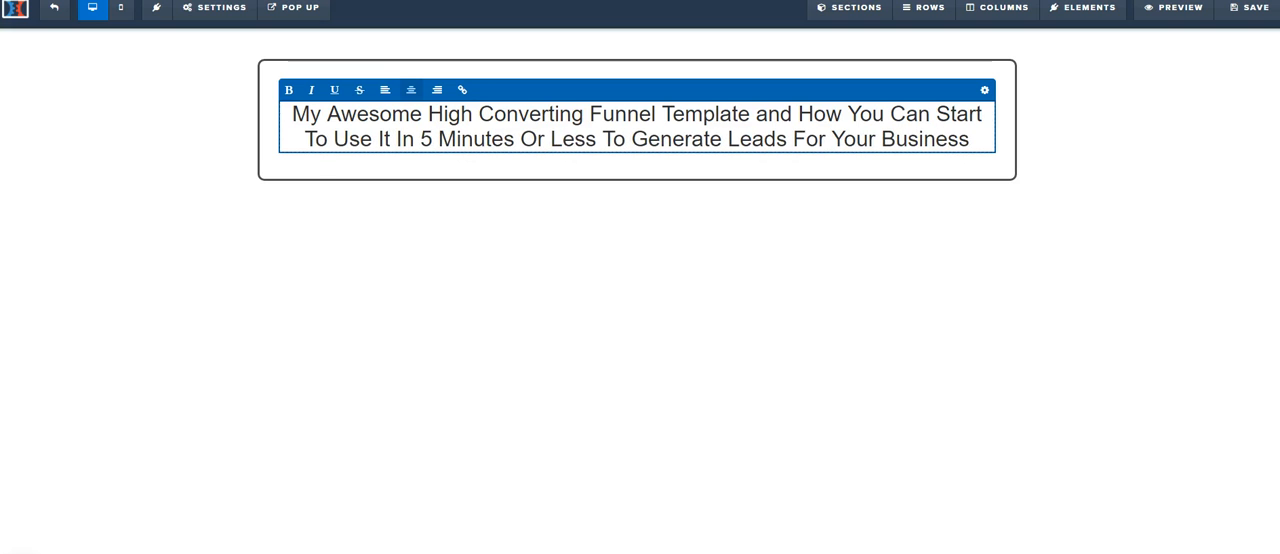
Step: Add a button under the headline, with a sub-headline above it and a duplicate of that sub-headline below it
{"action": "left_click", "coordinate": [637, 157]}
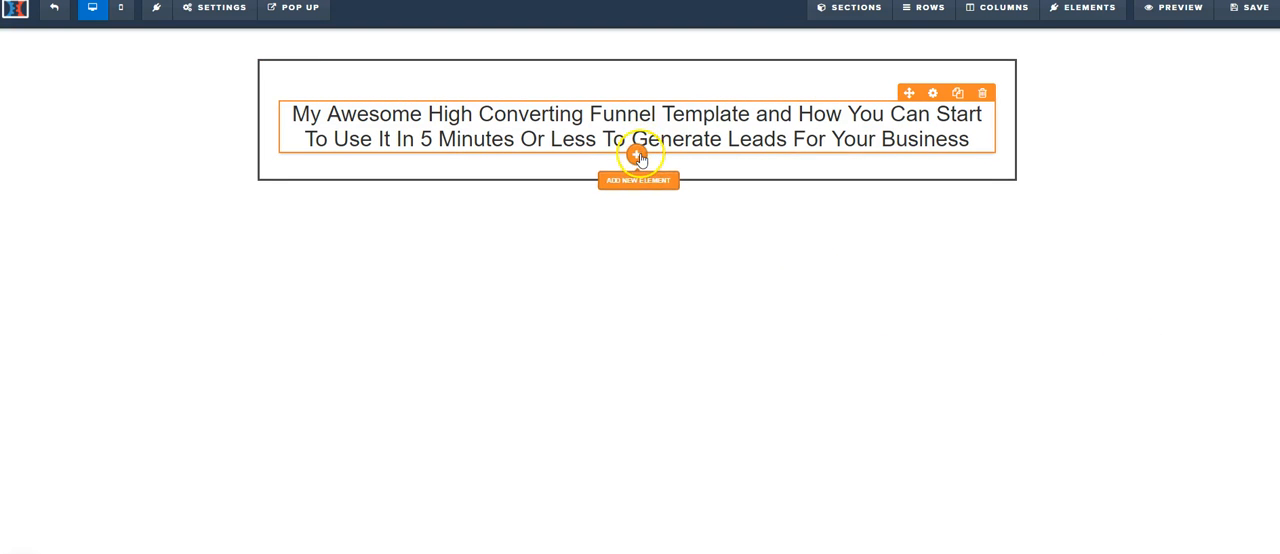
{"action": "left_click", "coordinate": [637, 157]}
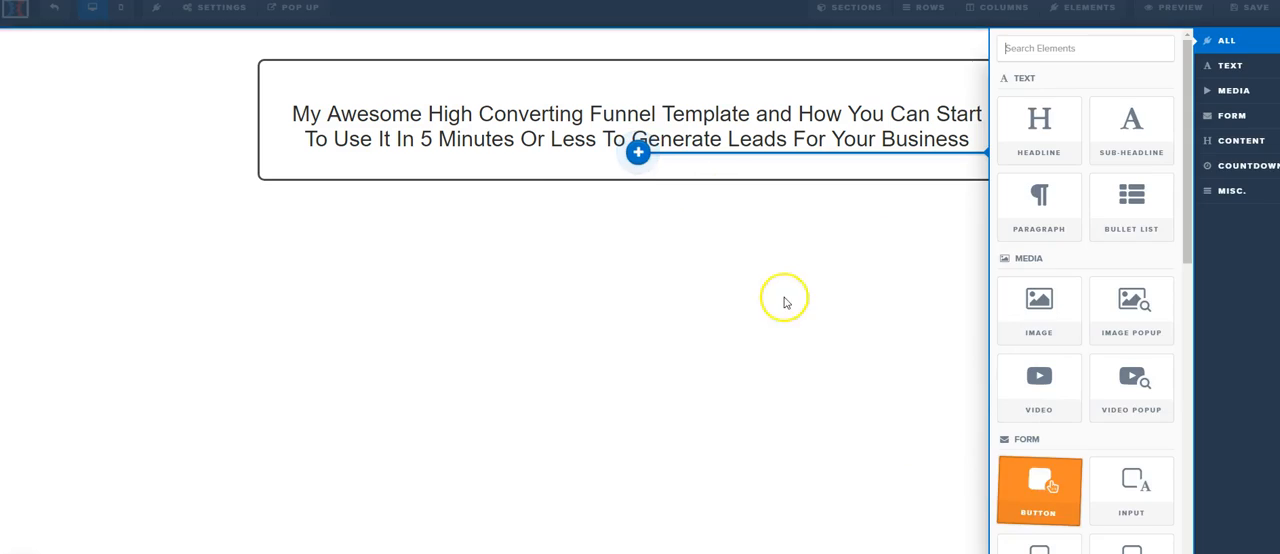
{"action": "left_click", "coordinate": [646, 157]}
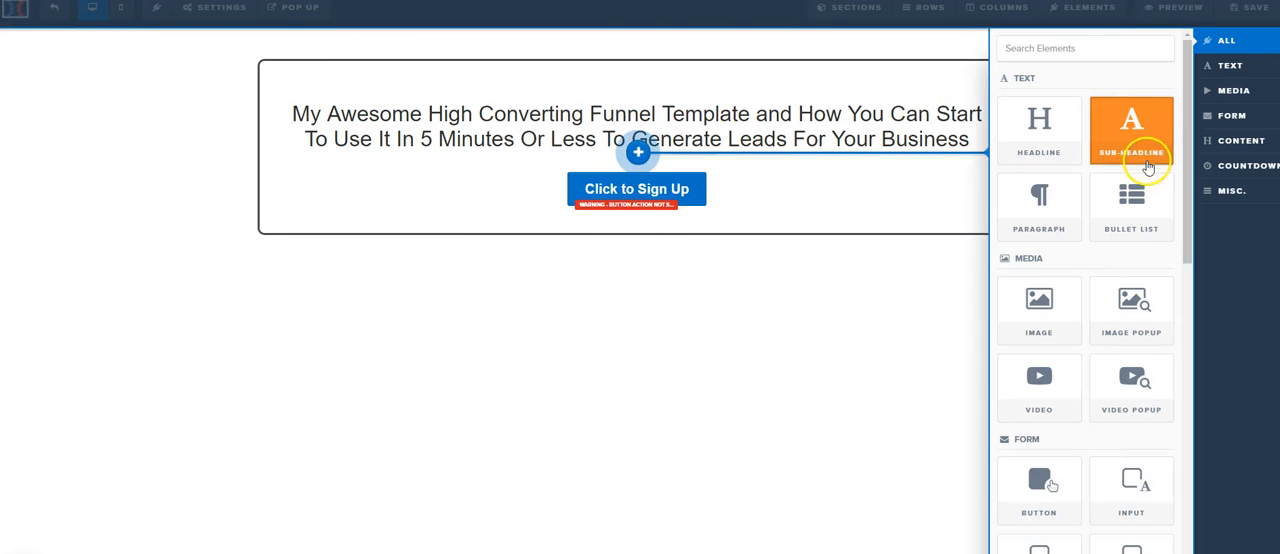
{"action": "left_click", "coordinate": [1152, 150]}
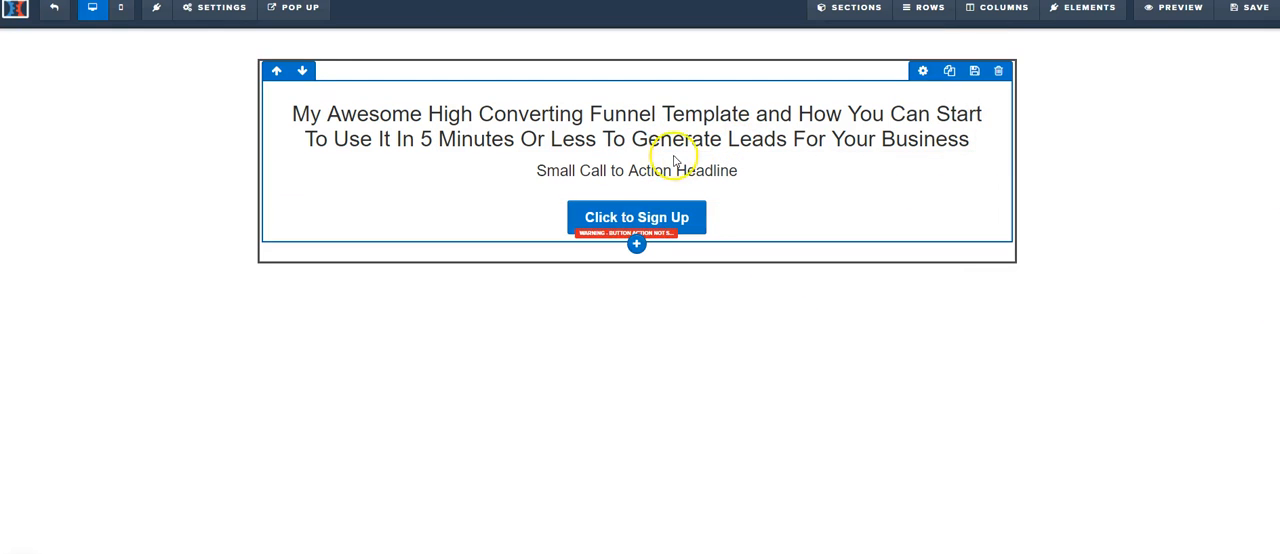
{"action": "left_click", "coordinate": [957, 152]}
{"action": "left_click_drag", "start_coordinate": [676, 210], "coordinate": [705, 255]}
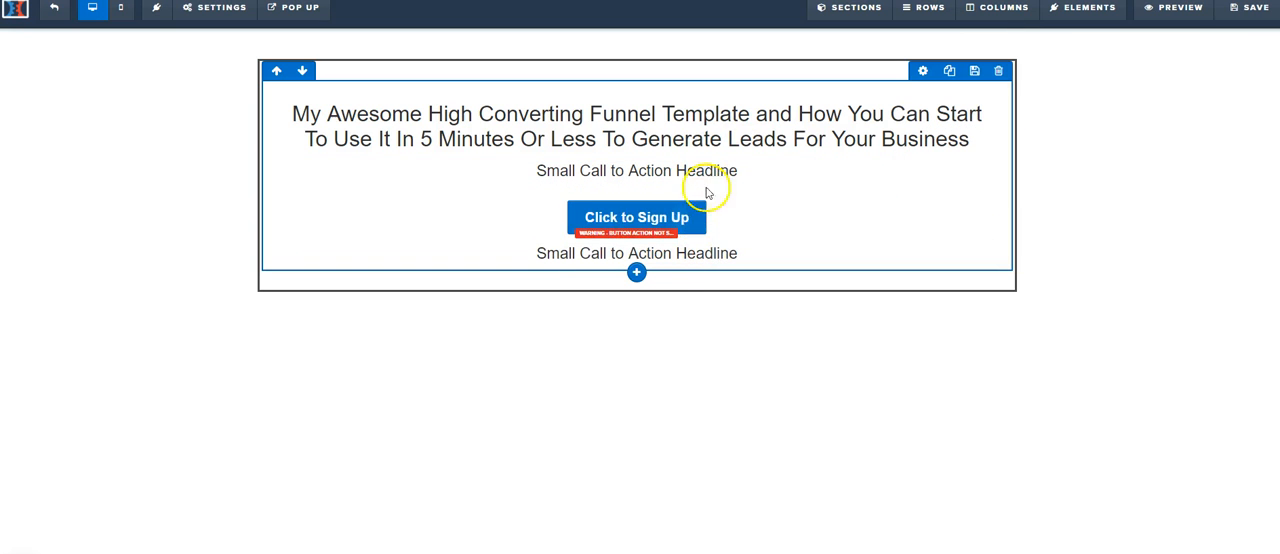
Step: Set the sign-up button's top margin to 15 and enlarge its font size
{"action": "mouse_move", "coordinate": [938, 205]}
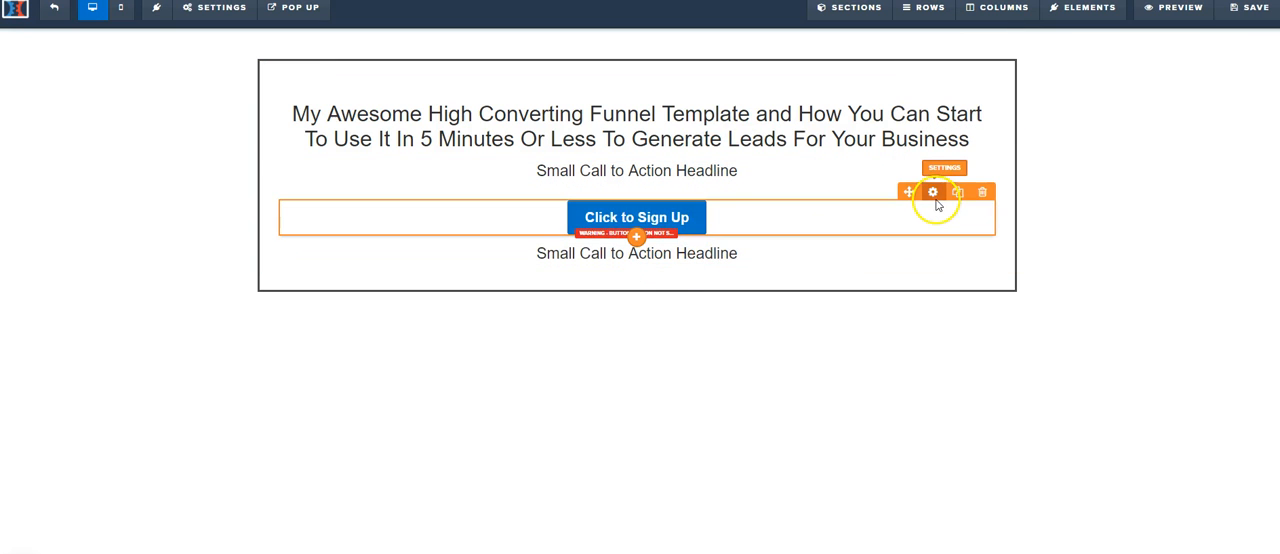
{"action": "left_click", "coordinate": [895, 215]}
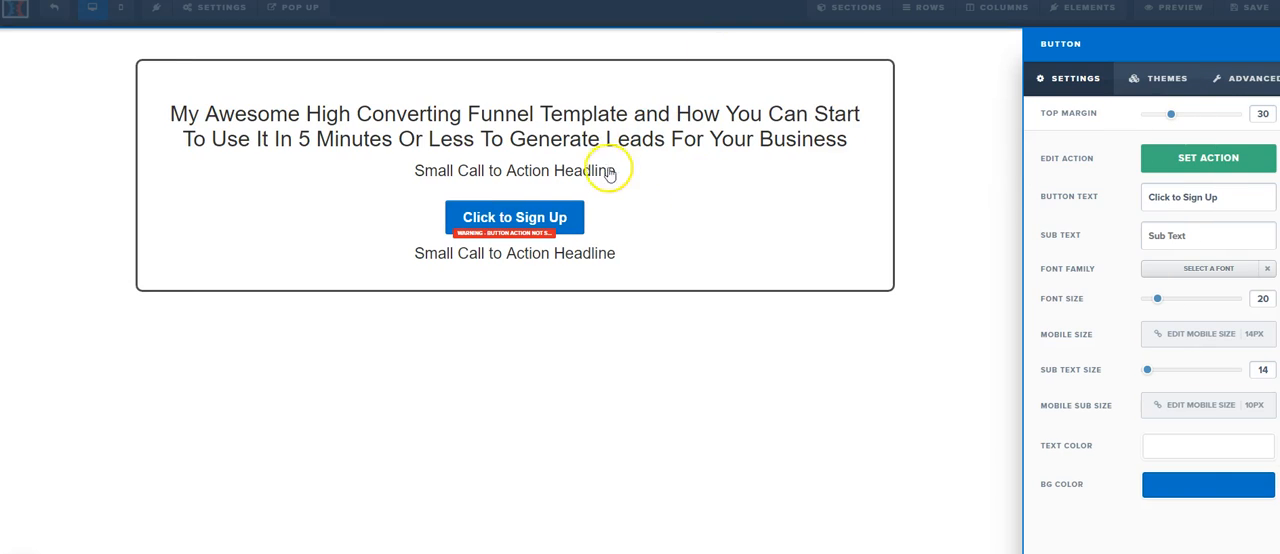
{"action": "left_click_drag", "start_coordinate": [1170, 116], "coordinate": [1156, 115]}
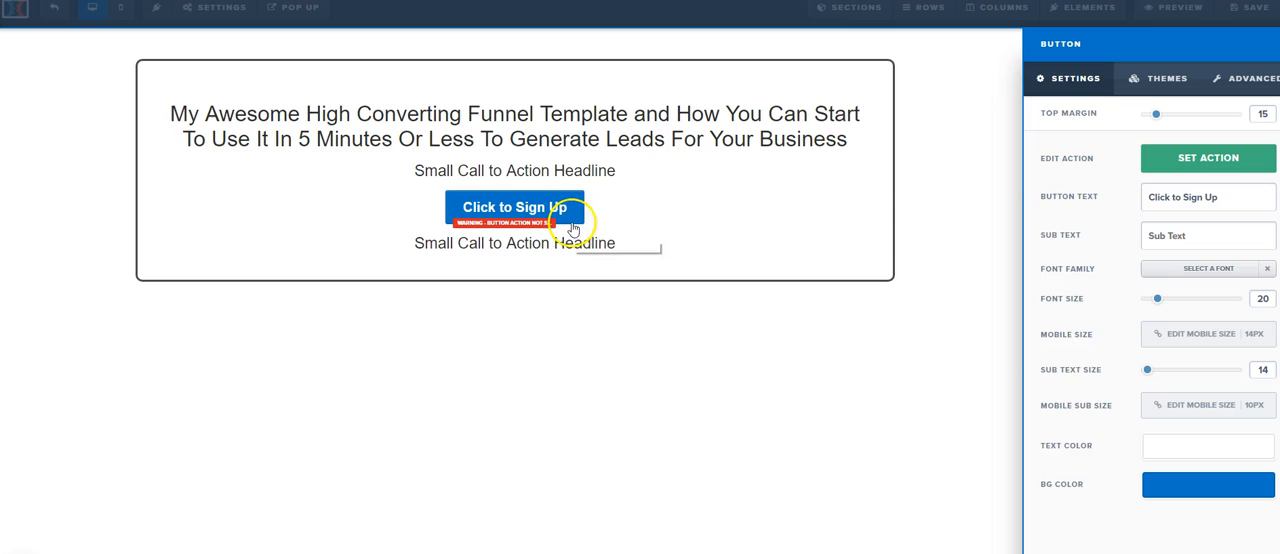
{"action": "left_click_drag", "start_coordinate": [1158, 300], "coordinate": [1196, 300]}
Step: Set the action of the page's sign-up button to open the pop up
{"action": "left_click", "coordinate": [1230, 152]}
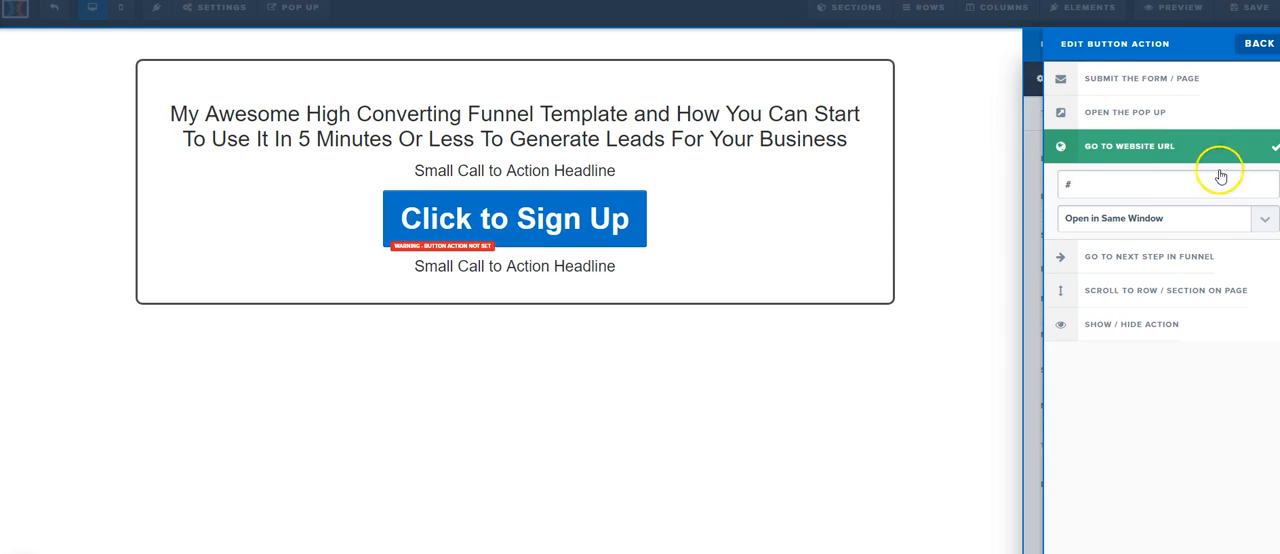
{"action": "left_click", "coordinate": [1110, 116]}
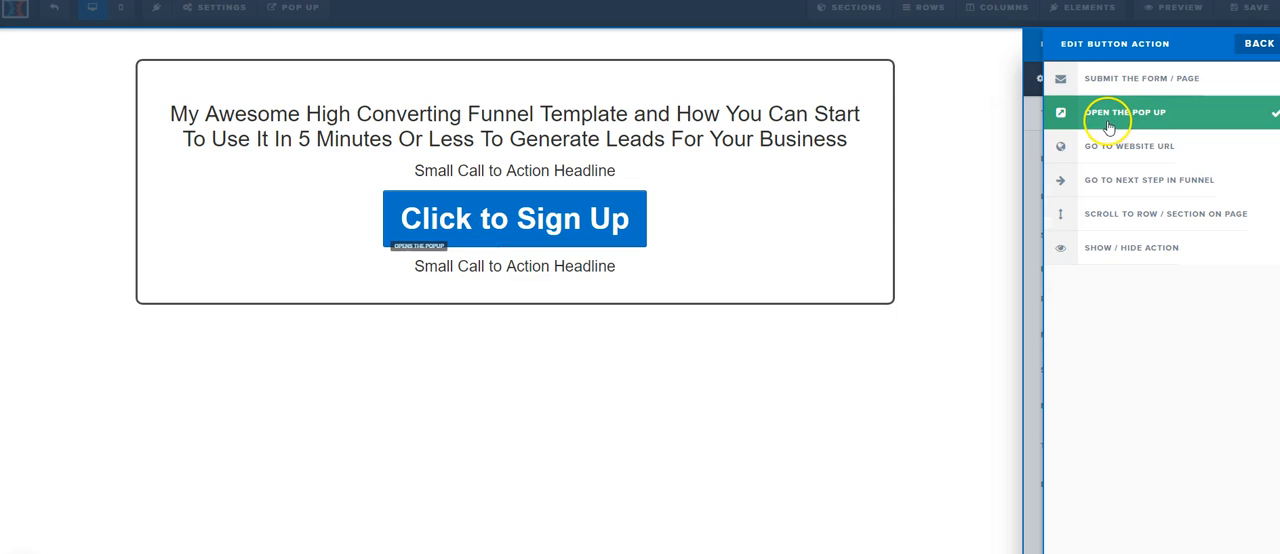
{"action": "left_click", "coordinate": [955, 211]}
Step: Show the page's pop up for editing and add a one-column row to it
{"action": "left_click", "coordinate": [292, 7]}
{"action": "left_click", "coordinate": [288, 33]}
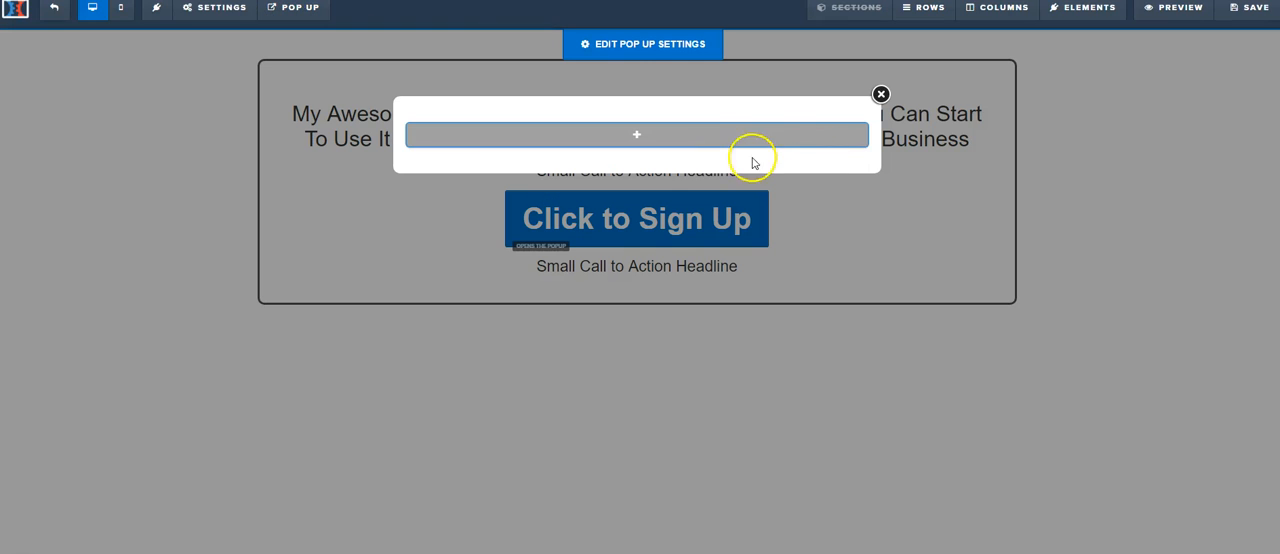
{"action": "left_click", "coordinate": [728, 134]}
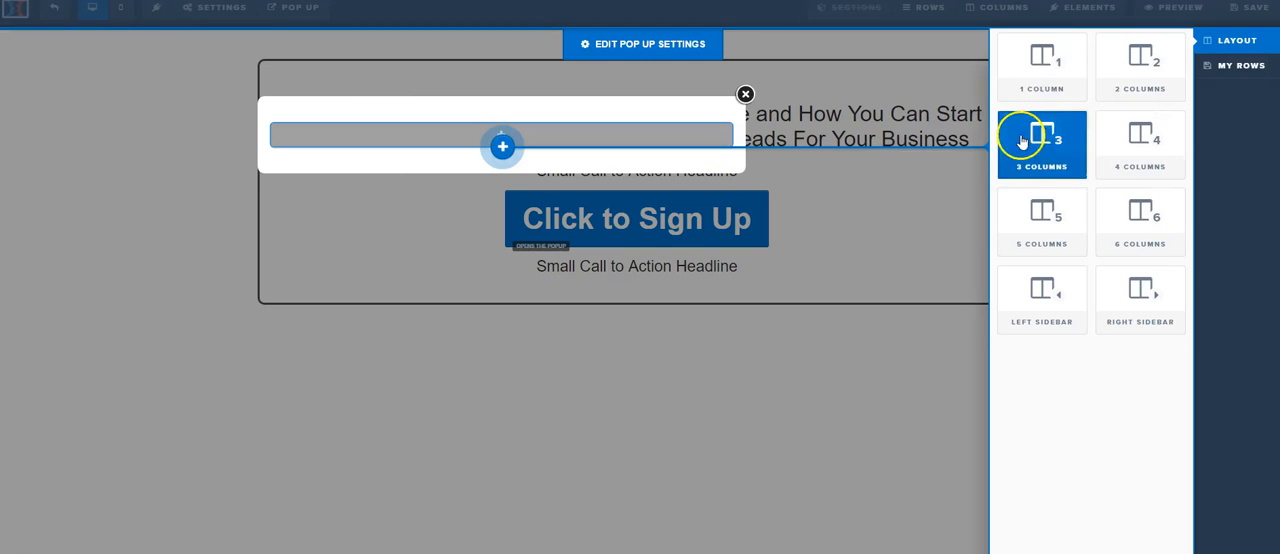
{"action": "left_click", "coordinate": [1045, 80]}
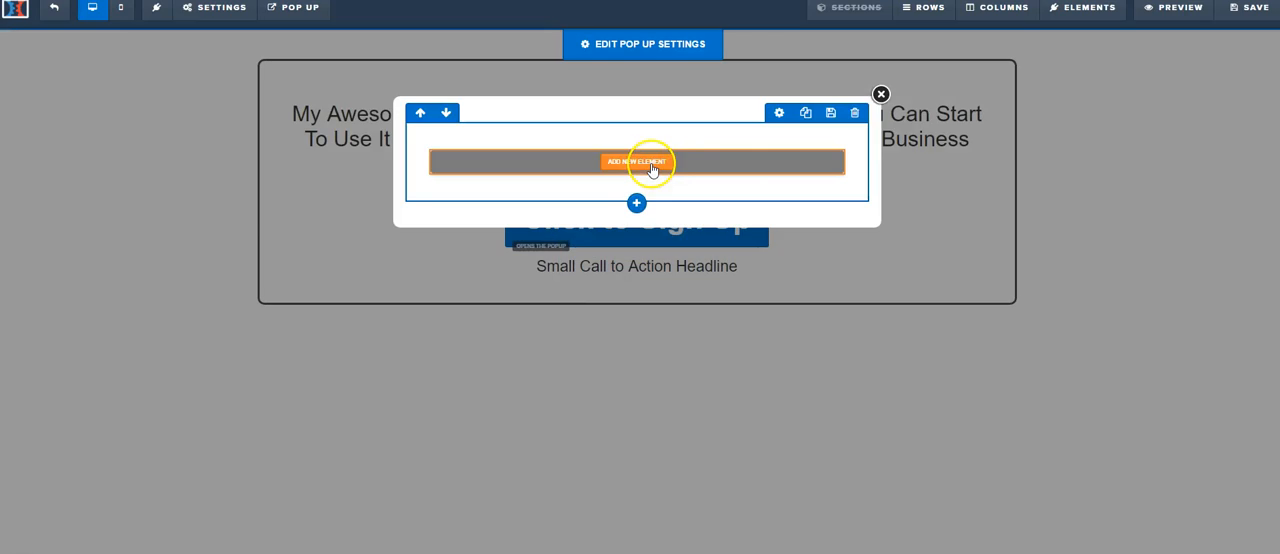
Step: Add a headline and an input field to the pop up's row, and duplicate the input field below the first
{"action": "left_click", "coordinate": [645, 164]}
{"action": "left_click_drag", "start_coordinate": [1054, 143], "coordinate": [634, 177]}
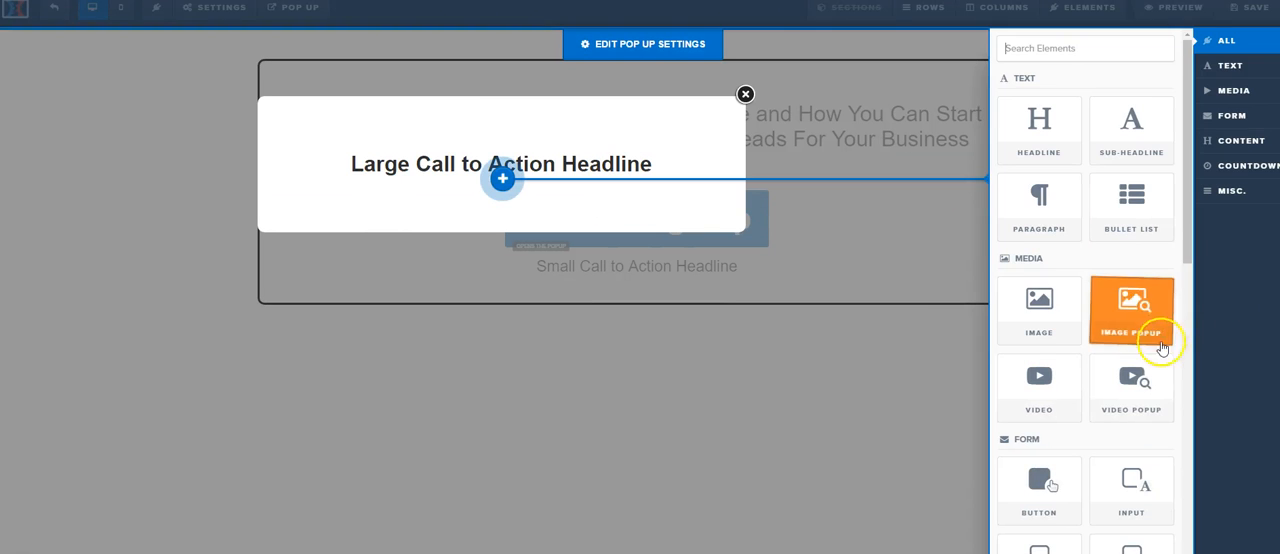
{"action": "left_click_drag", "start_coordinate": [1134, 457], "coordinate": [729, 194]}
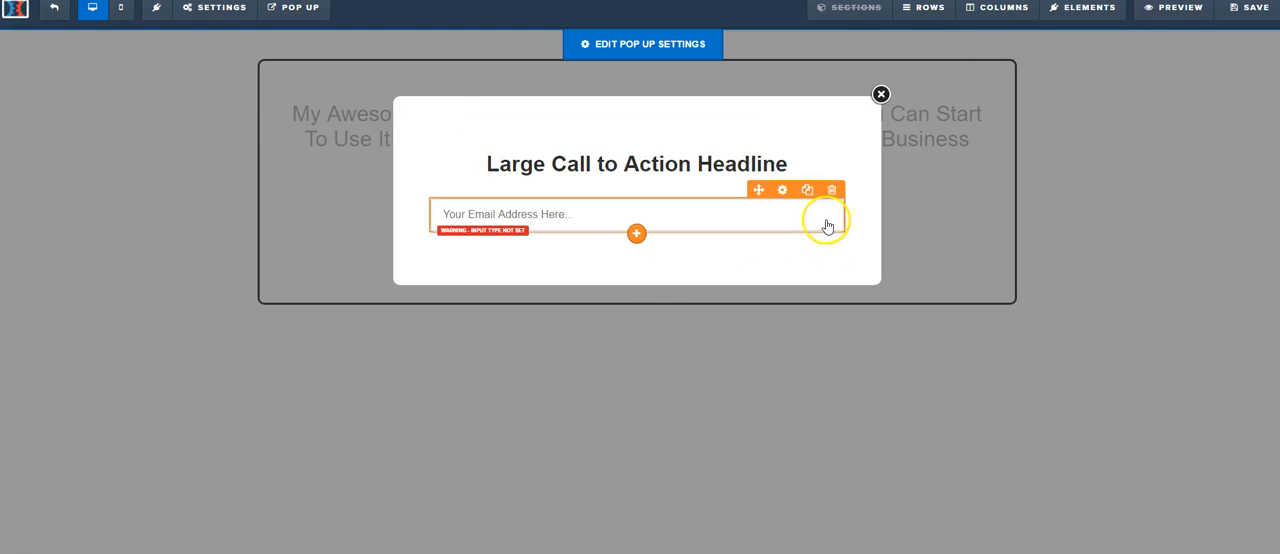
{"action": "left_click", "coordinate": [807, 190]}
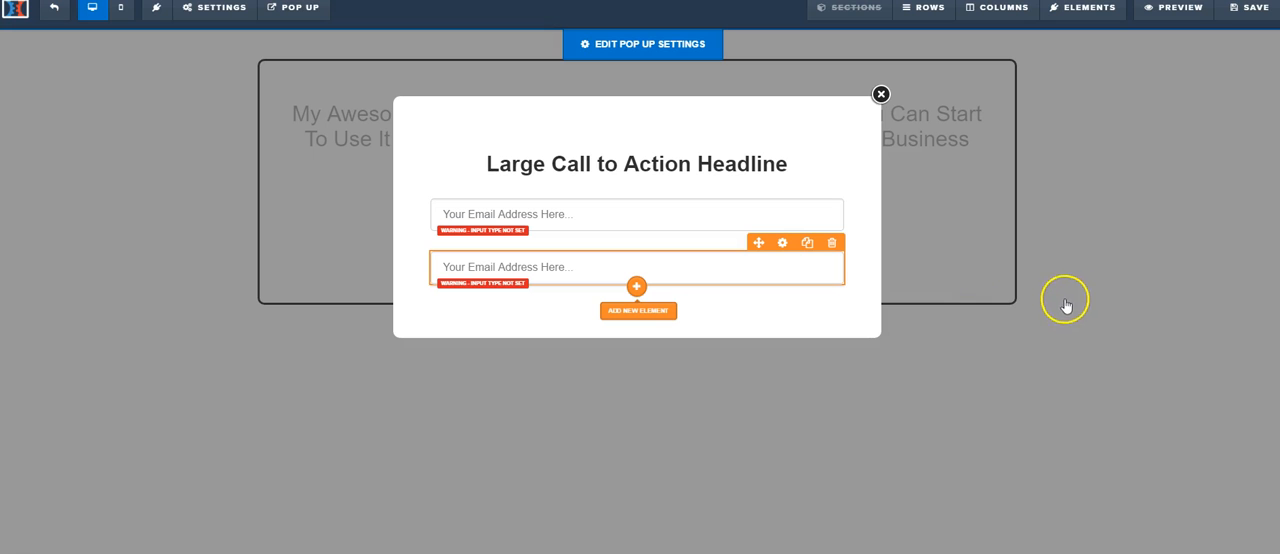
Step: Add a button element below the second input field in the pop up
{"action": "left_click", "coordinate": [641, 290]}
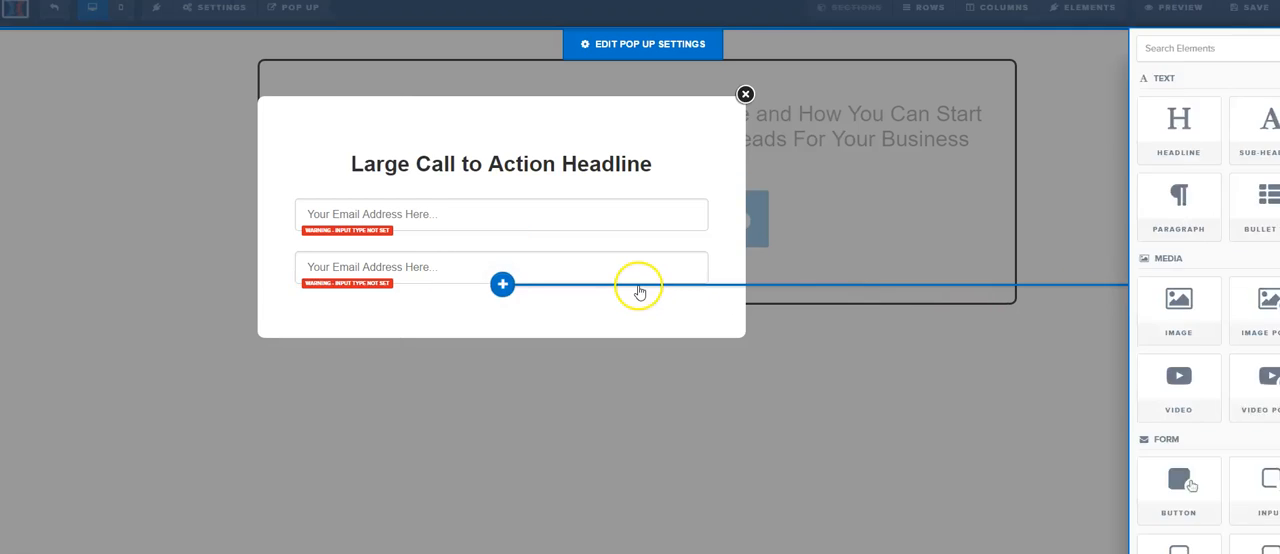
{"action": "left_click", "coordinate": [641, 292]}
{"action": "left_click", "coordinate": [634, 285]}
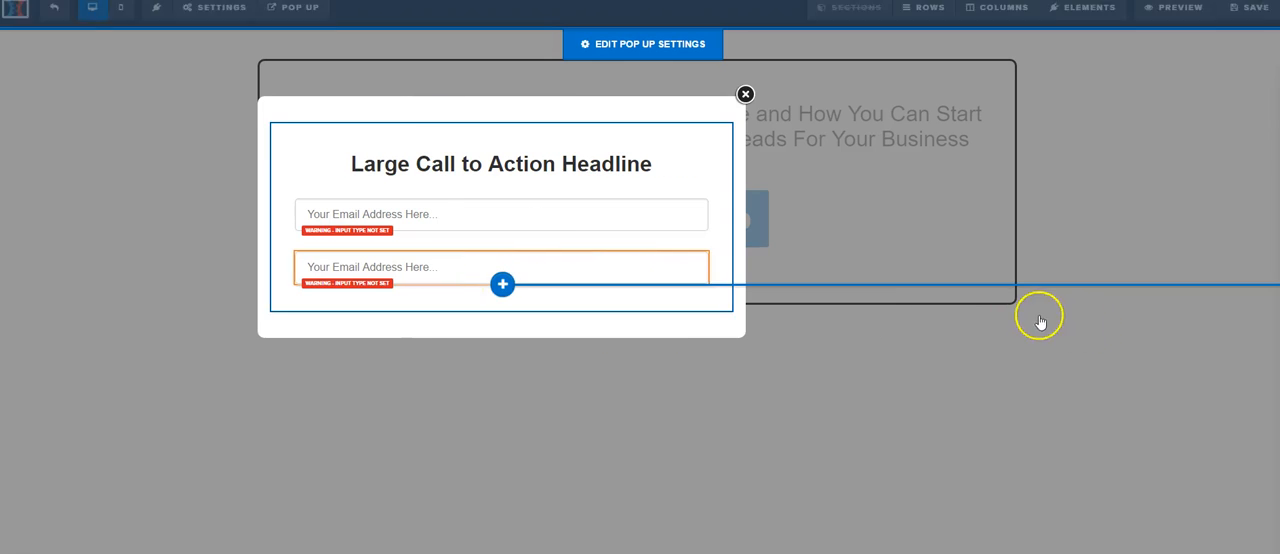
{"action": "left_click", "coordinate": [1040, 482]}
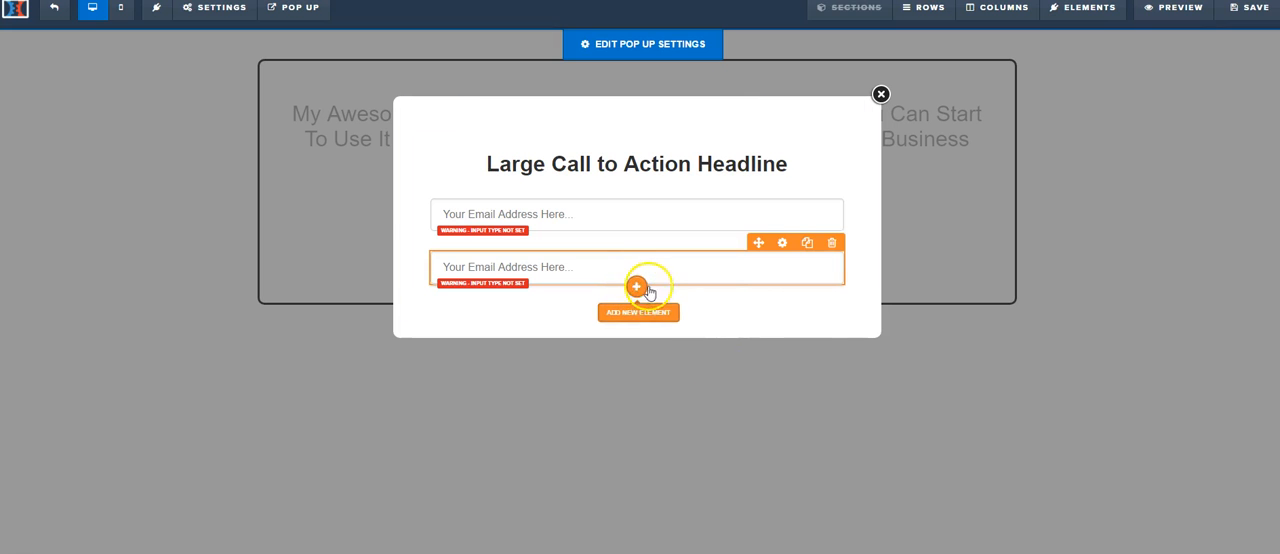
{"action": "left_click", "coordinate": [636, 286]}
{"action": "left_click", "coordinate": [1048, 508]}
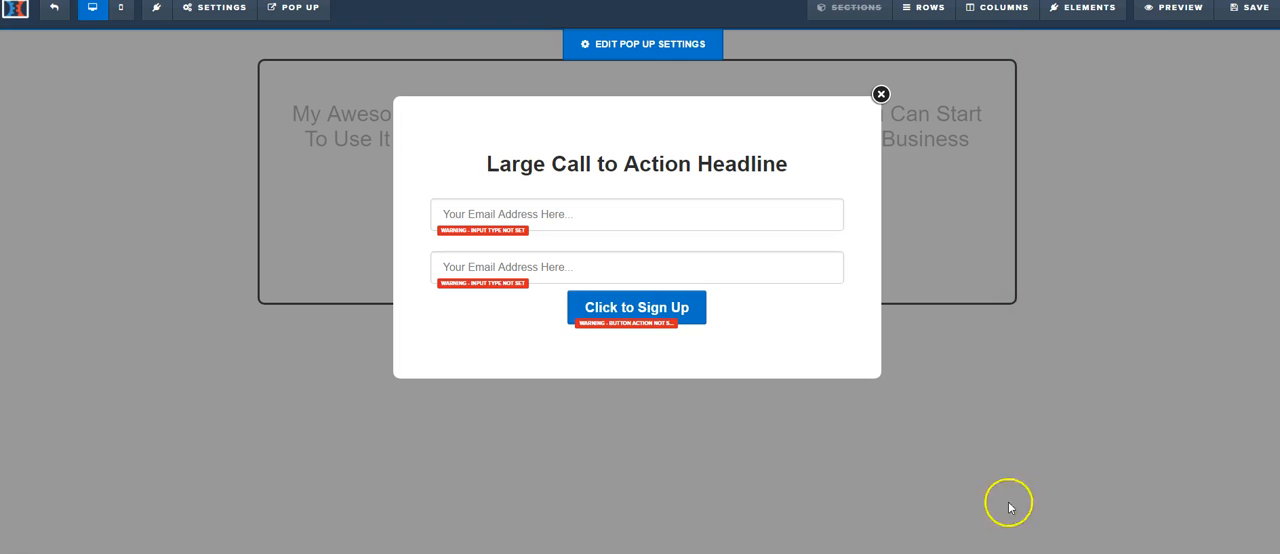
Step: Set the pop-up button's top margin to 25 and its font size to 36
{"action": "left_click", "coordinate": [784, 286]}
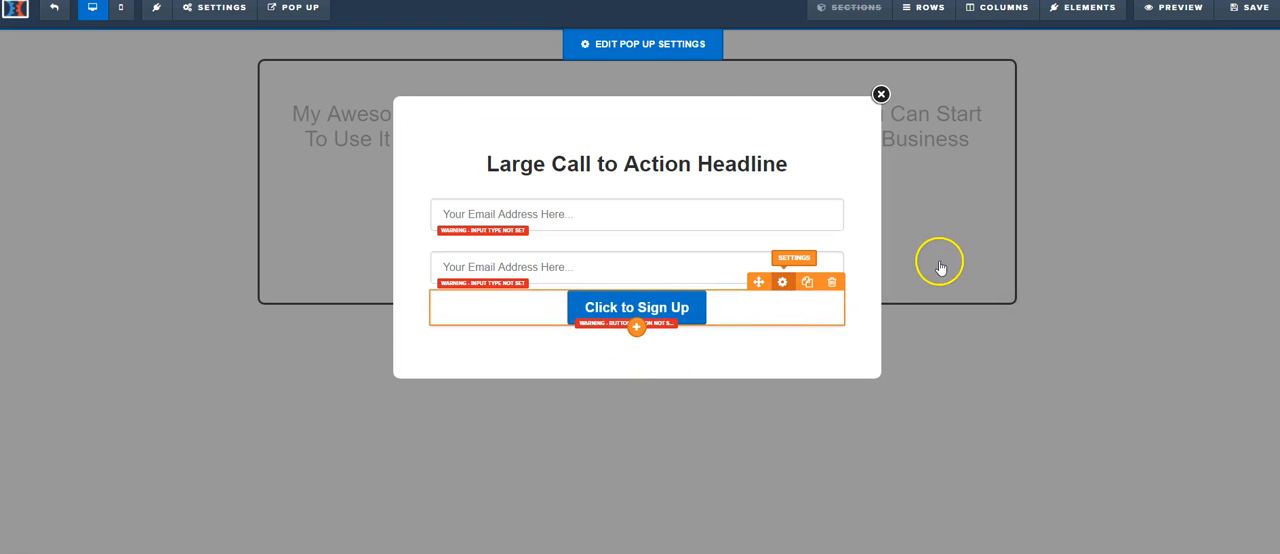
{"action": "left_click_drag", "start_coordinate": [1156, 118], "coordinate": [1161, 116]}
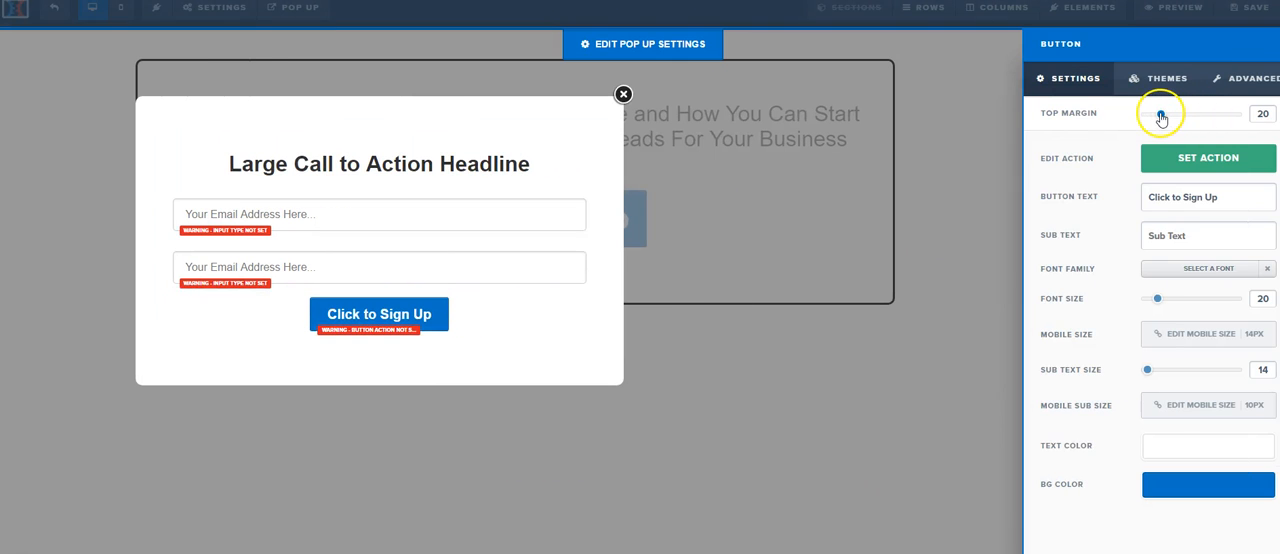
{"action": "left_click_drag", "start_coordinate": [1160, 300], "coordinate": [1186, 301]}
{"action": "left_click_drag", "start_coordinate": [1161, 114], "coordinate": [1166, 116]}
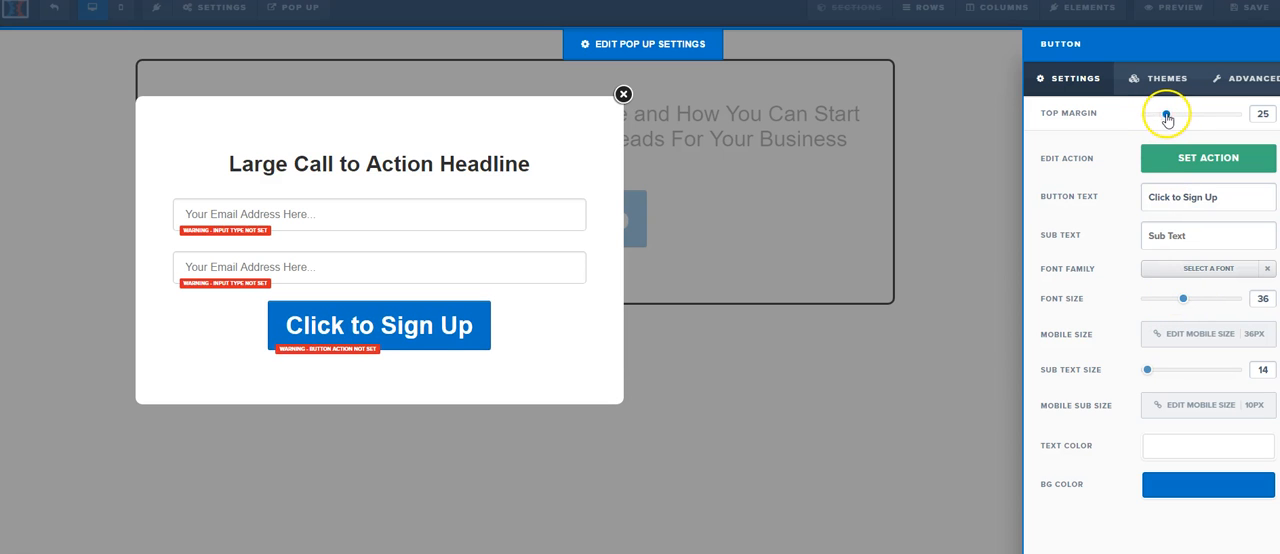
Step: Set the pop-up button's action to submit the form / page
{"action": "left_click", "coordinate": [1165, 158]}
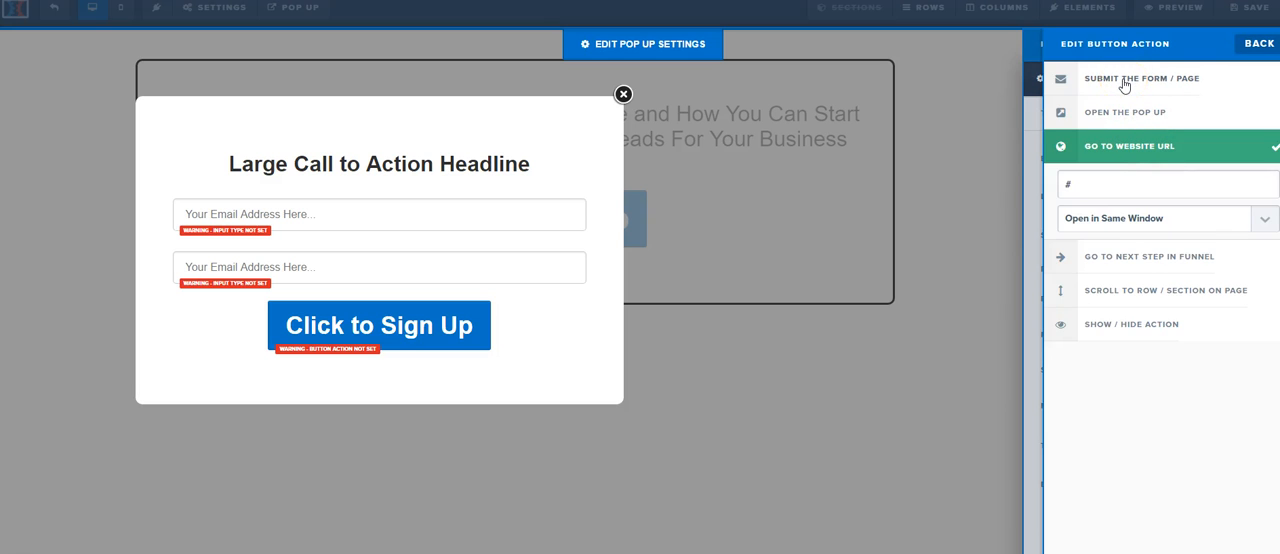
{"action": "left_click", "coordinate": [1124, 82]}
Step: Set the first pop-up input field's type to Full Name and the second field's type to Email Address
{"action": "left_click", "coordinate": [360, 212]}
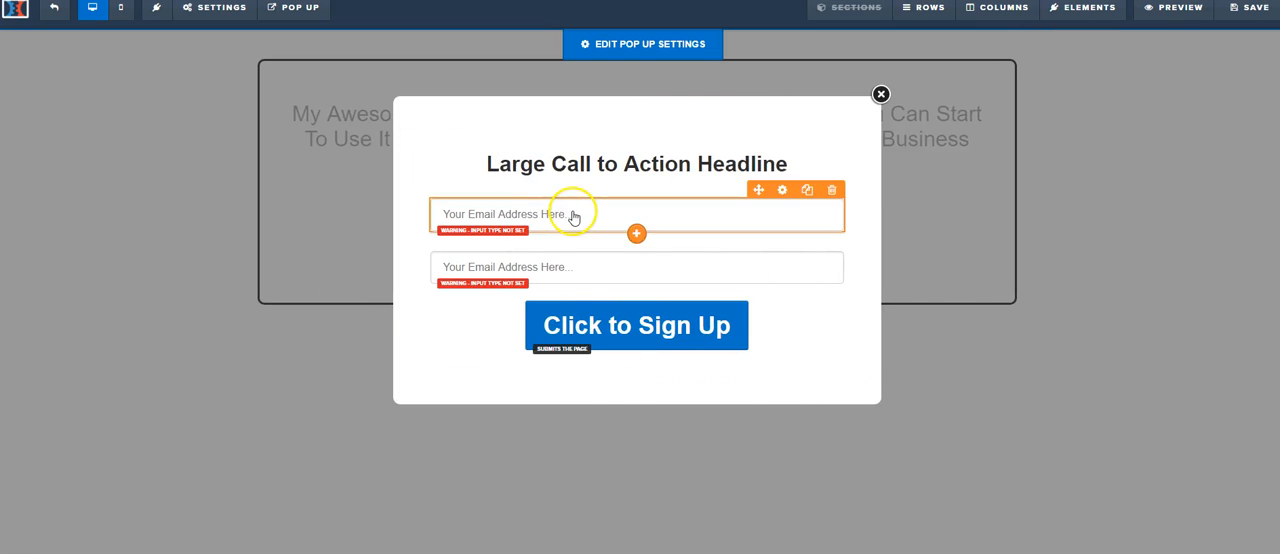
{"action": "left_click", "coordinate": [1210, 156]}
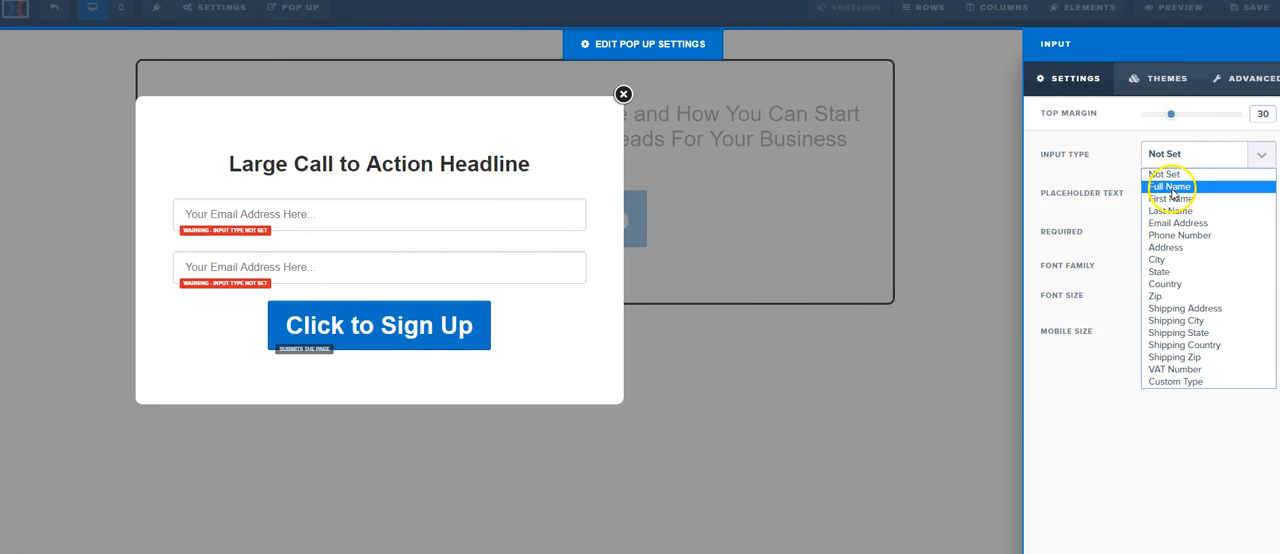
{"action": "left_click", "coordinate": [1173, 188]}
{"action": "left_click", "coordinate": [465, 272]}
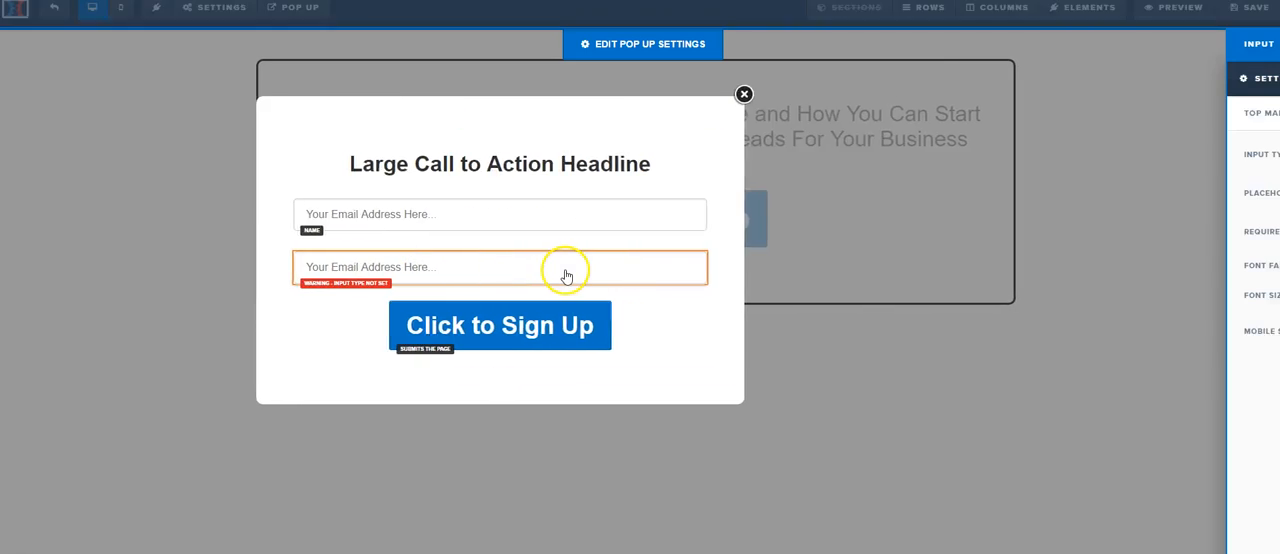
{"action": "left_click", "coordinate": [1183, 164]}
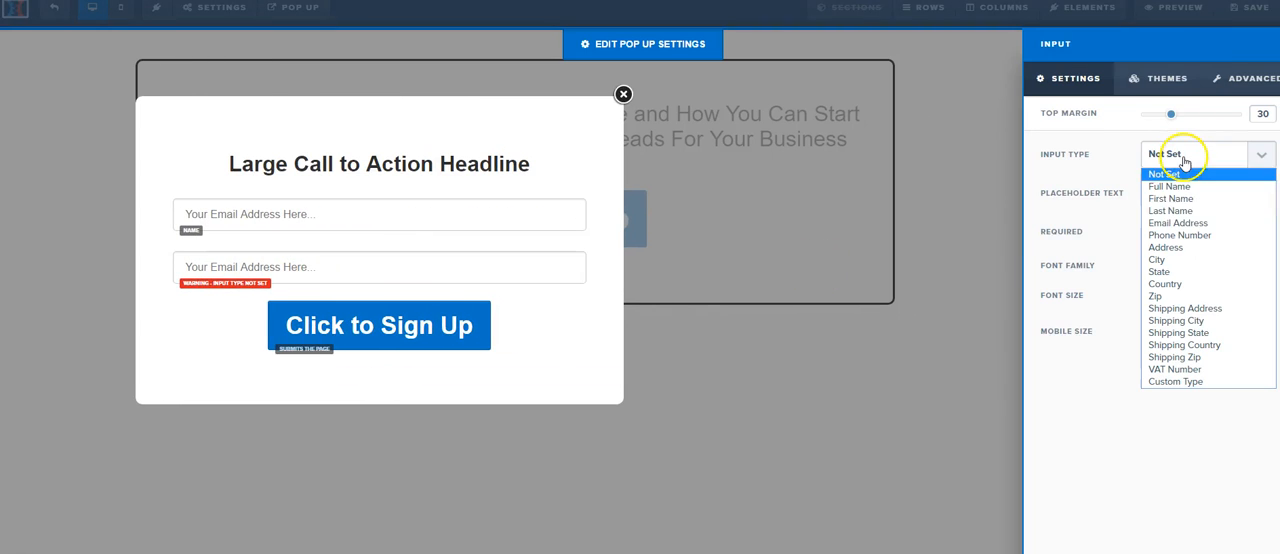
{"action": "left_click", "coordinate": [1178, 222]}
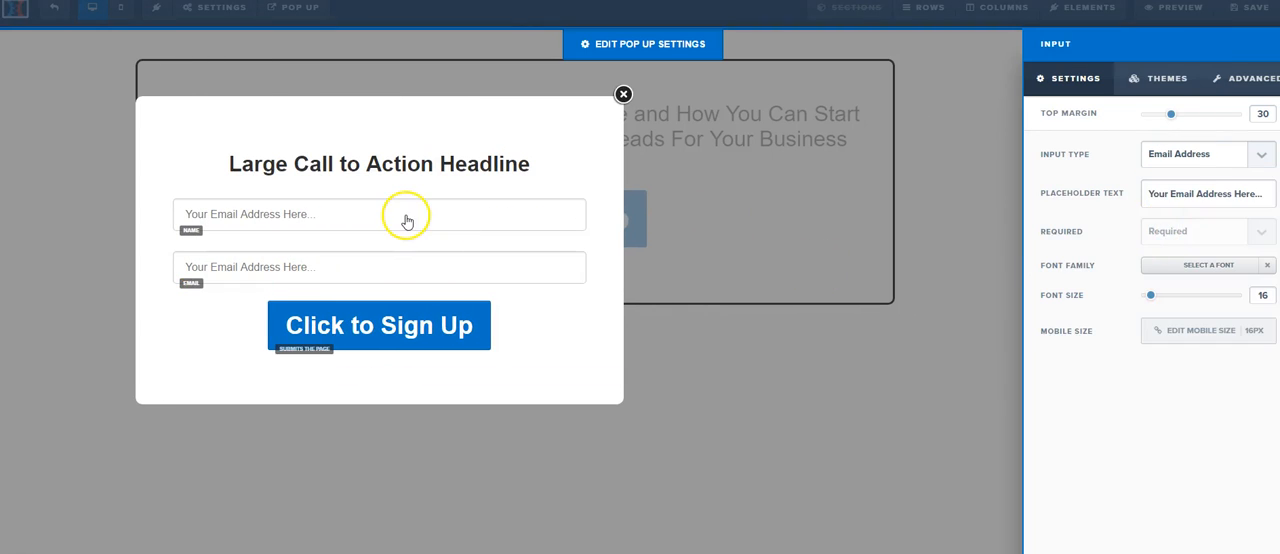
Step: Change the name field's placeholder text to "Your Name Here..."
{"action": "left_click", "coordinate": [405, 217]}
{"action": "left_click", "coordinate": [610, 226]}
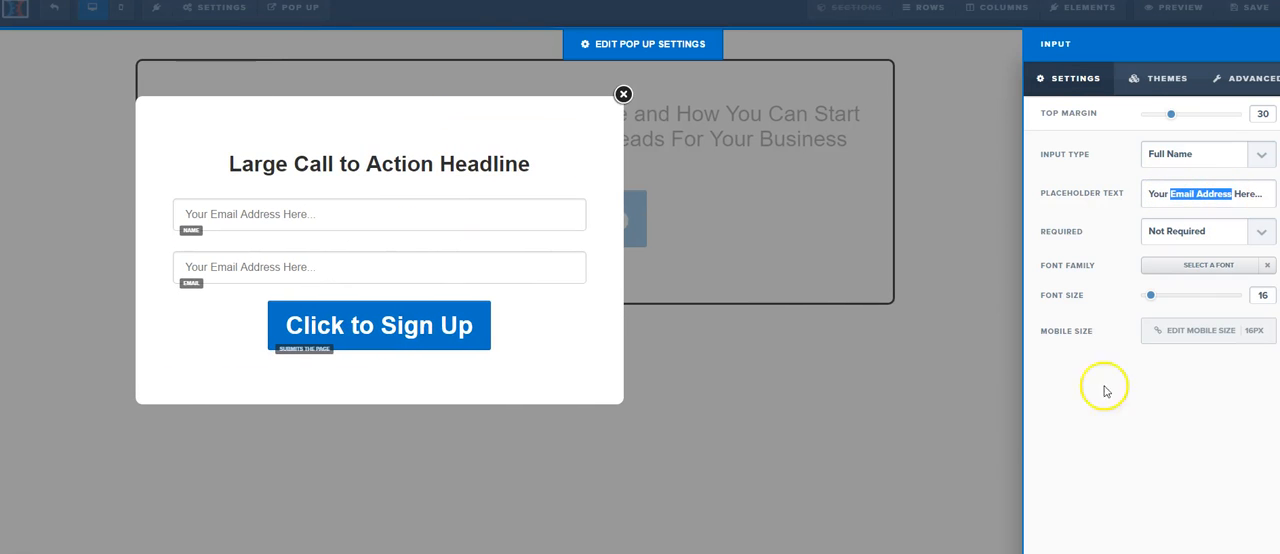
{"action": "type", "text": "Name"}
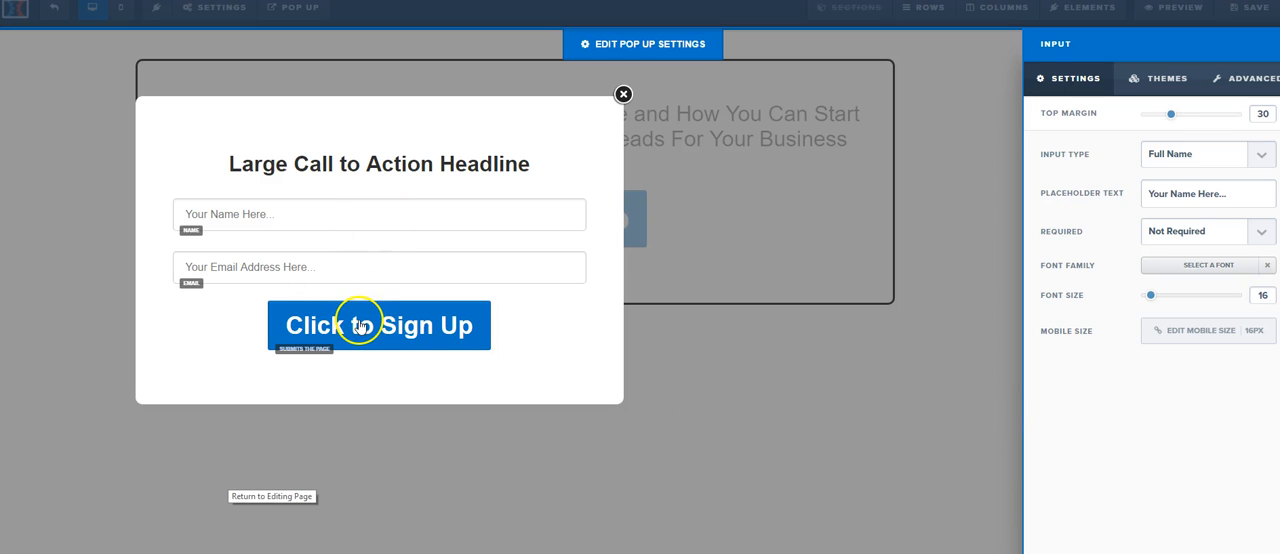
Step: Replace the pop up's headline with "Enter Your Info Below To Claim Your Free Funnel - Limited Copies So Hurry!!" and save the page
{"action": "left_click", "coordinate": [395, 168]}
{"action": "left_click", "coordinate": [624, 164]}
{"action": "key", "text": "ctrl+a"}
{"action": "type", "text": "Enter Your Info Below To Claim Youy"}
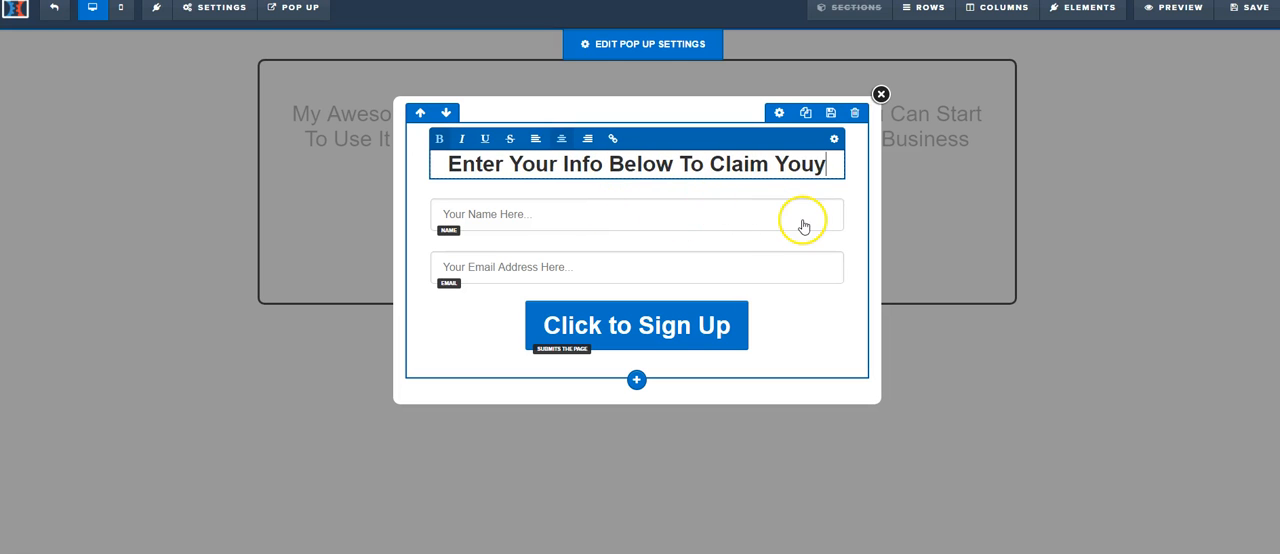
{"action": "key", "text": "BackSpace"}
{"action": "type", "text": "r"}
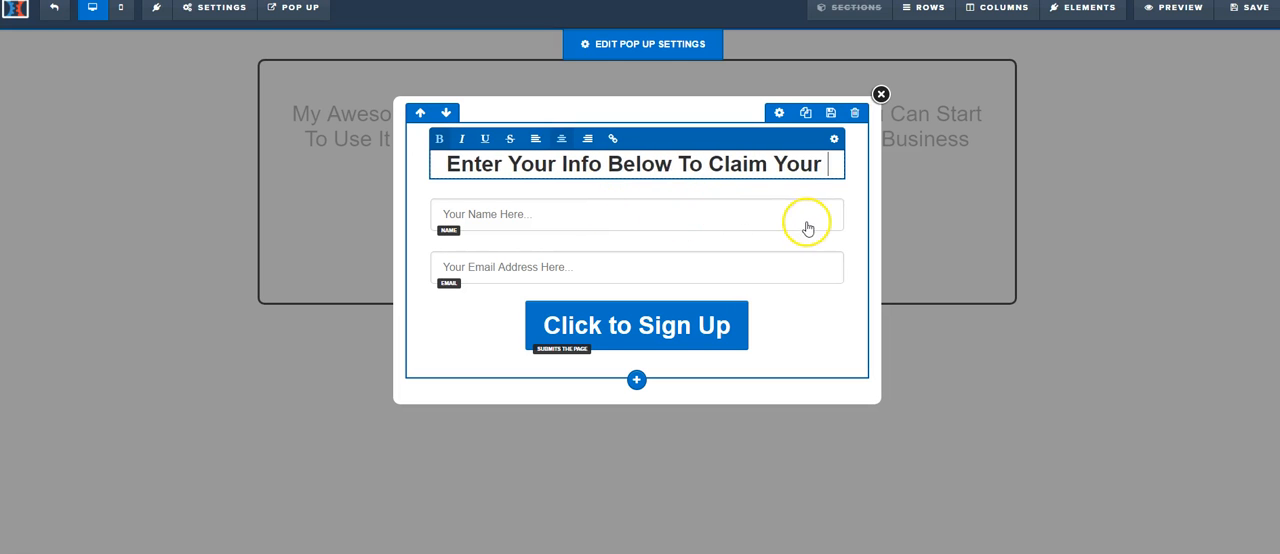
{"action": "type", "text": " Free Funnel"}
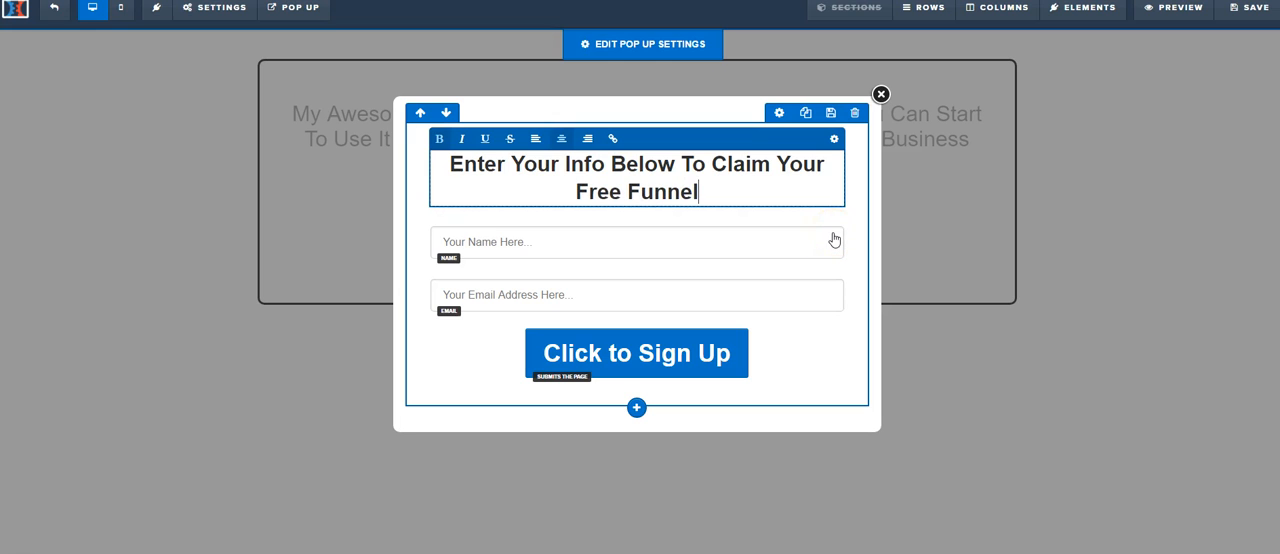
{"action": "type", "text": " - Limitesd"}
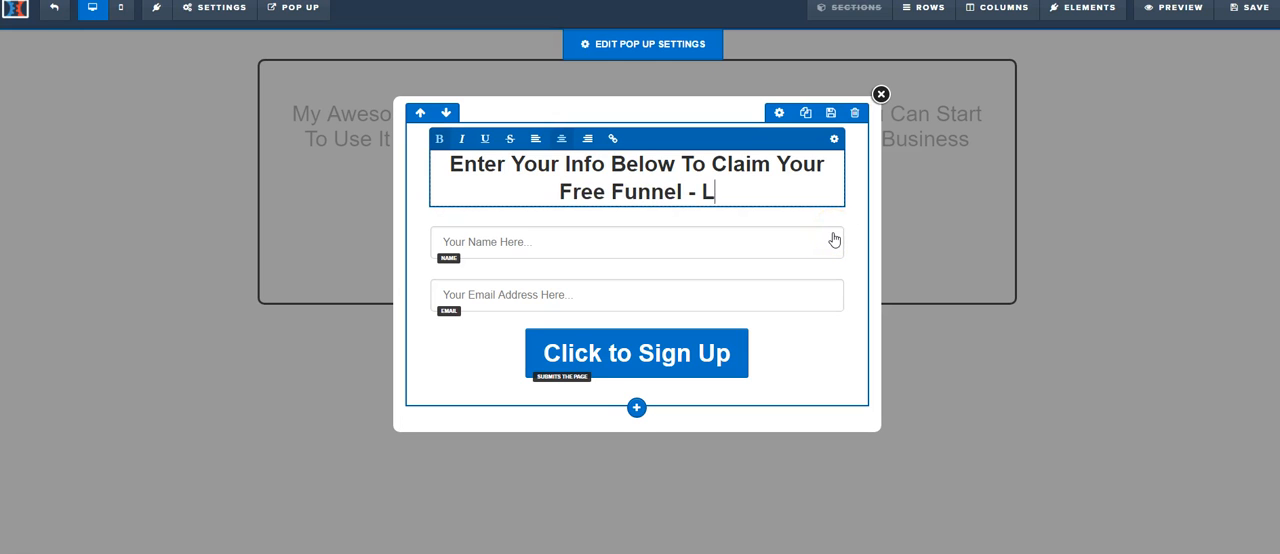
{"action": "key", "text": "BackSpace"}
{"action": "key", "text": "BackSpace"}
{"action": "type", "text": "d CVo"}
{"action": "key", "text": "BackSpace"}
{"action": "key", "text": "BackSpace"}
{"action": "type", "text": "opies So"}
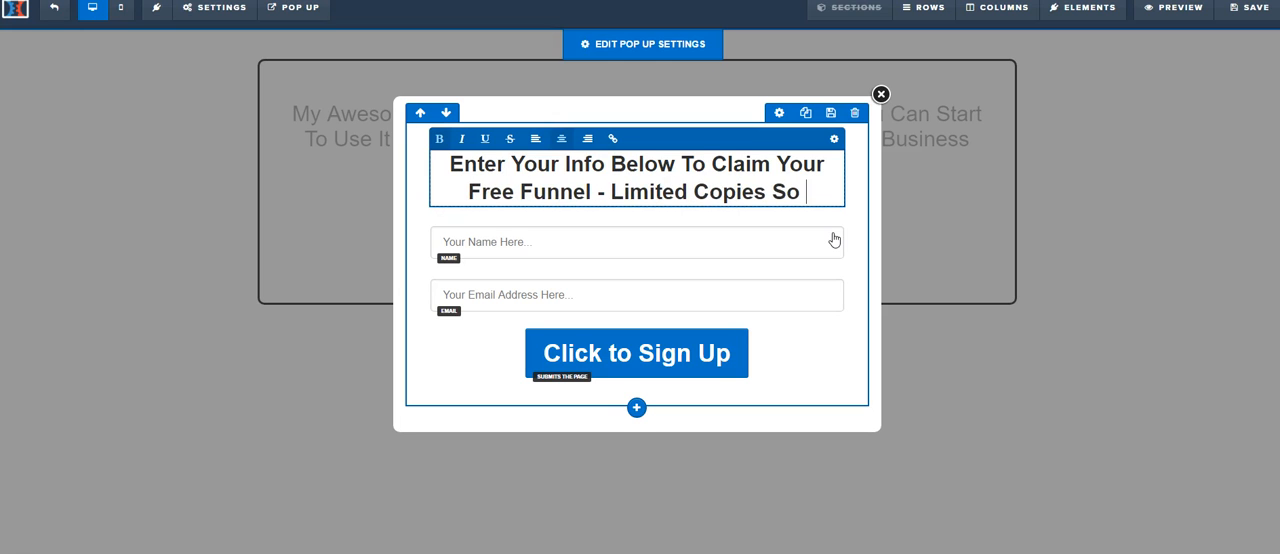
{"action": "type", "text": " Hurry!!"}
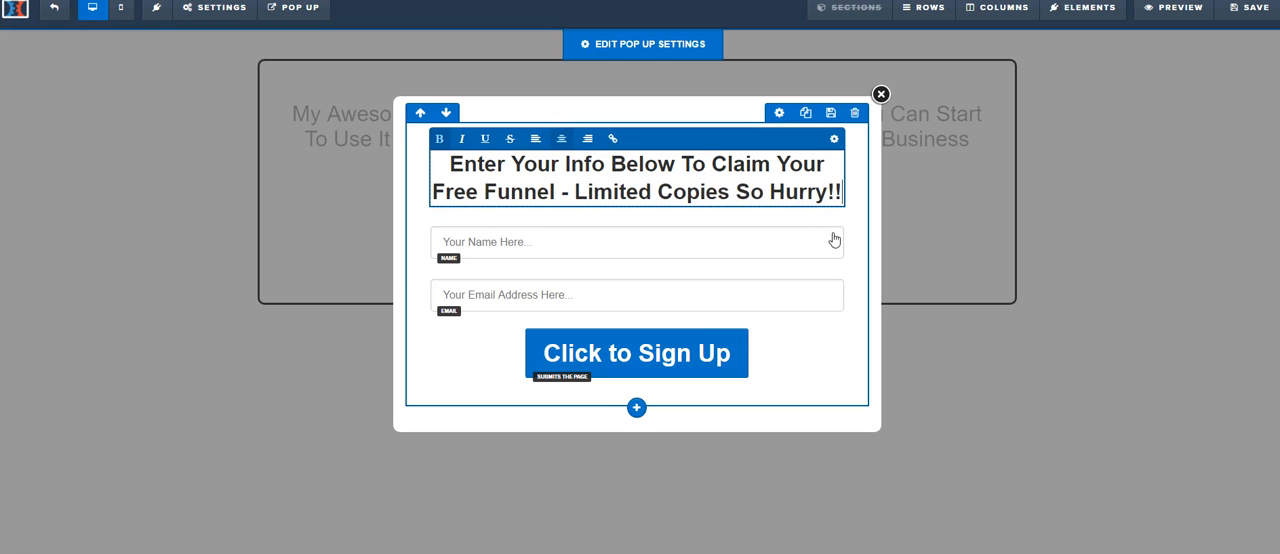
{"action": "left_click", "coordinate": [1060, 368]}
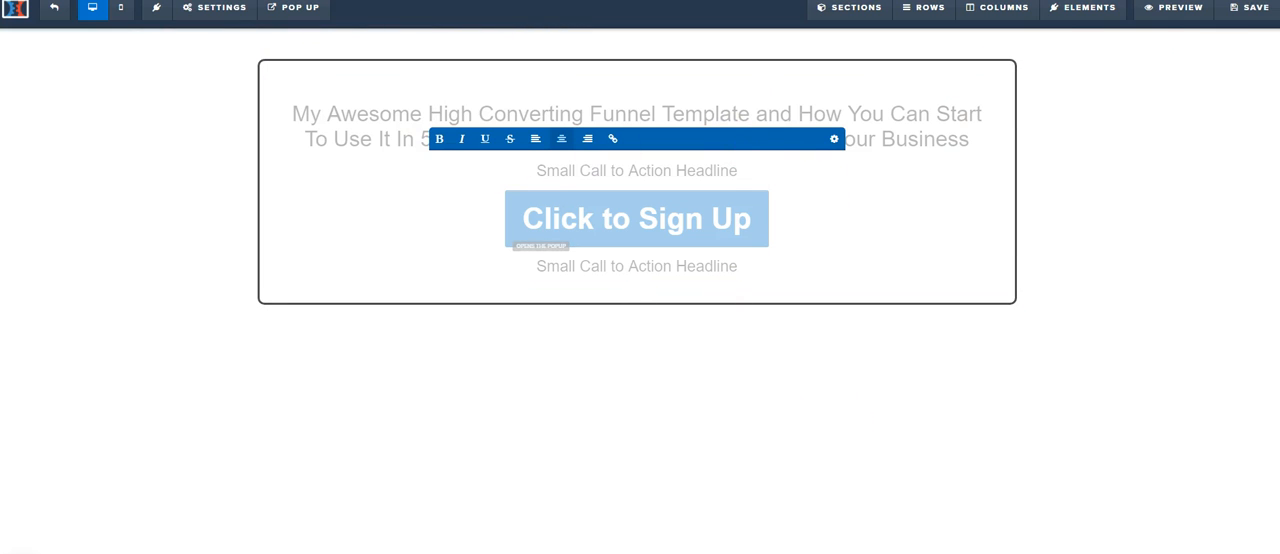
{"action": "left_click", "coordinate": [1238, 12]}
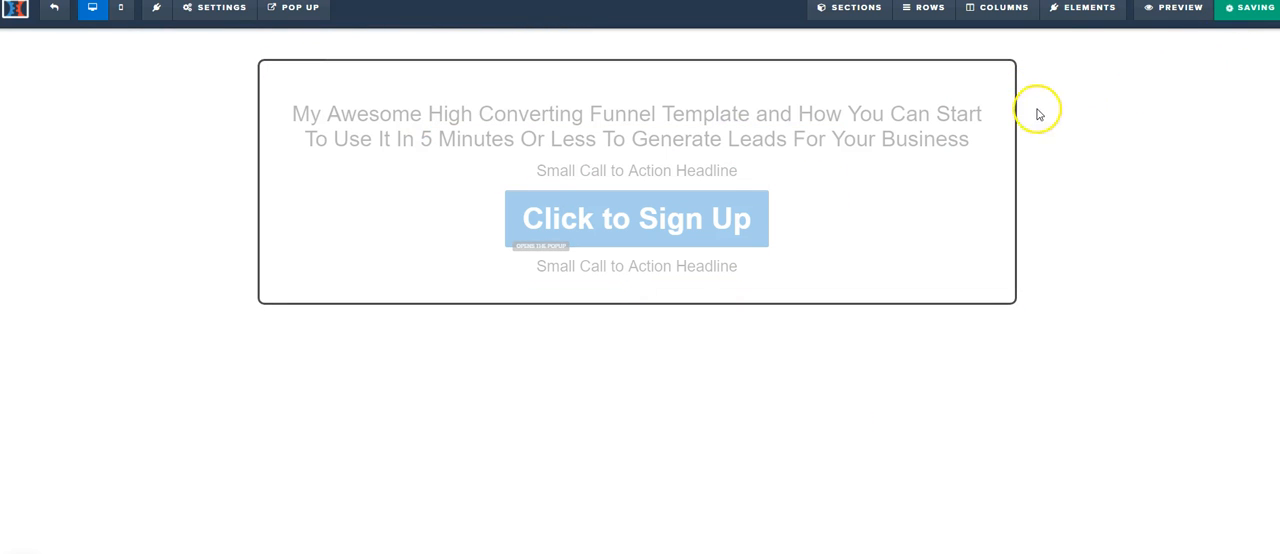
Step: In the SEO meta data, set title and description to "Test Funnel", add "Test Funnel" to the keywords, and enter the author's name
{"action": "type", "text": "Test Funnel"}
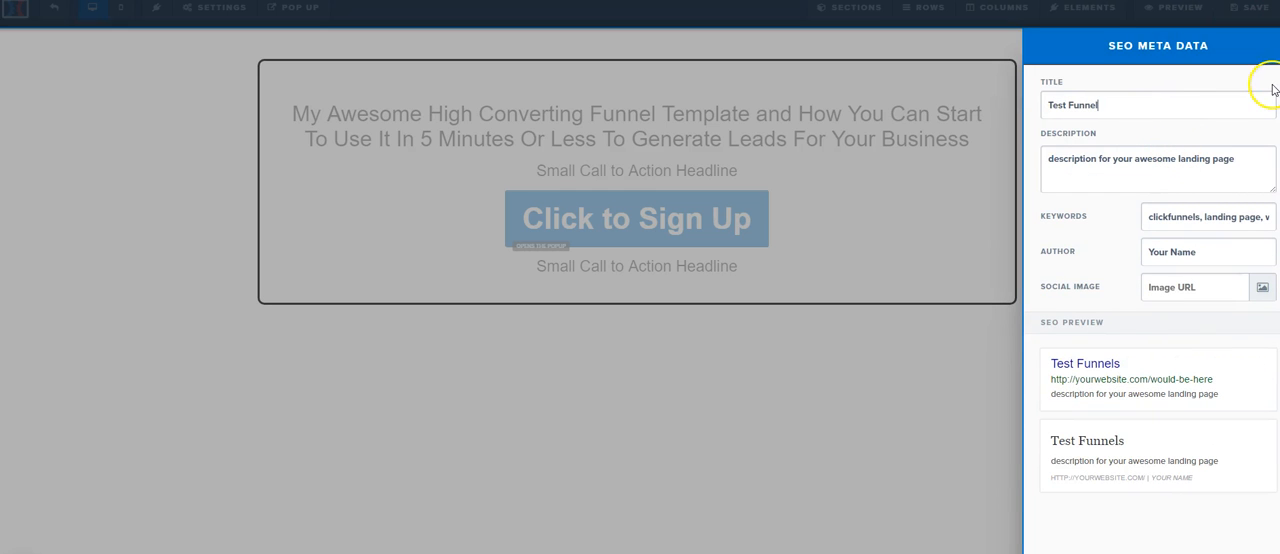
{"action": "left_click", "coordinate": [1240, 177]}
{"action": "key", "text": "ctrl+a"}
{"action": "type", "text": "Test Funnel"}
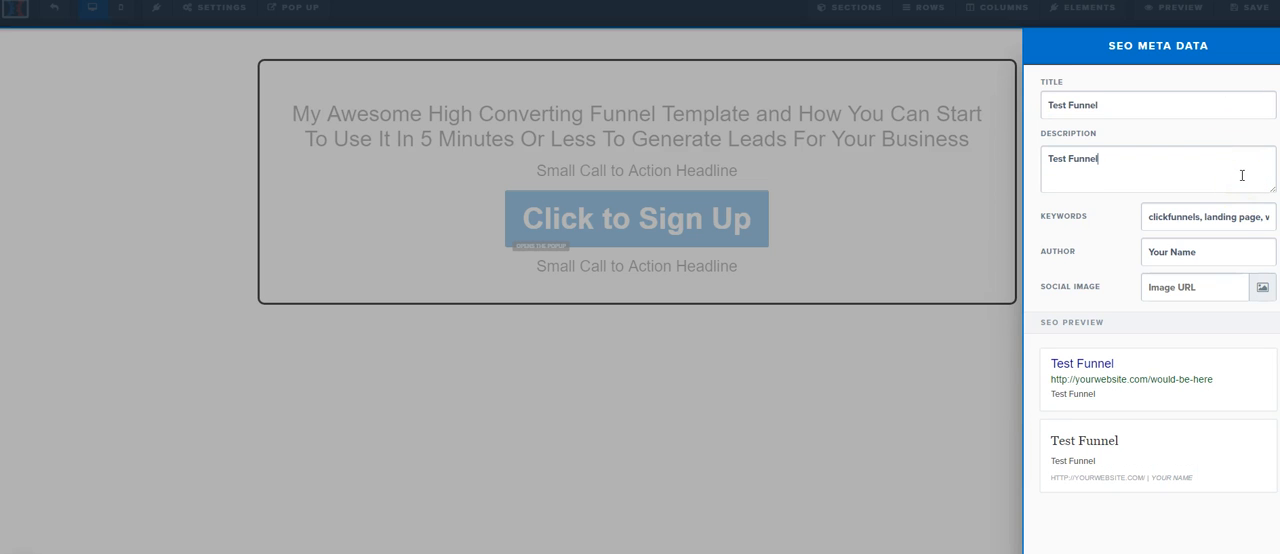
{"action": "type", "text": "Test Funnel"}
{"action": "left_click_drag", "start_coordinate": [1221, 253], "coordinate": [1138, 254]}
{"action": "type", "text": "DAnny Wa"}
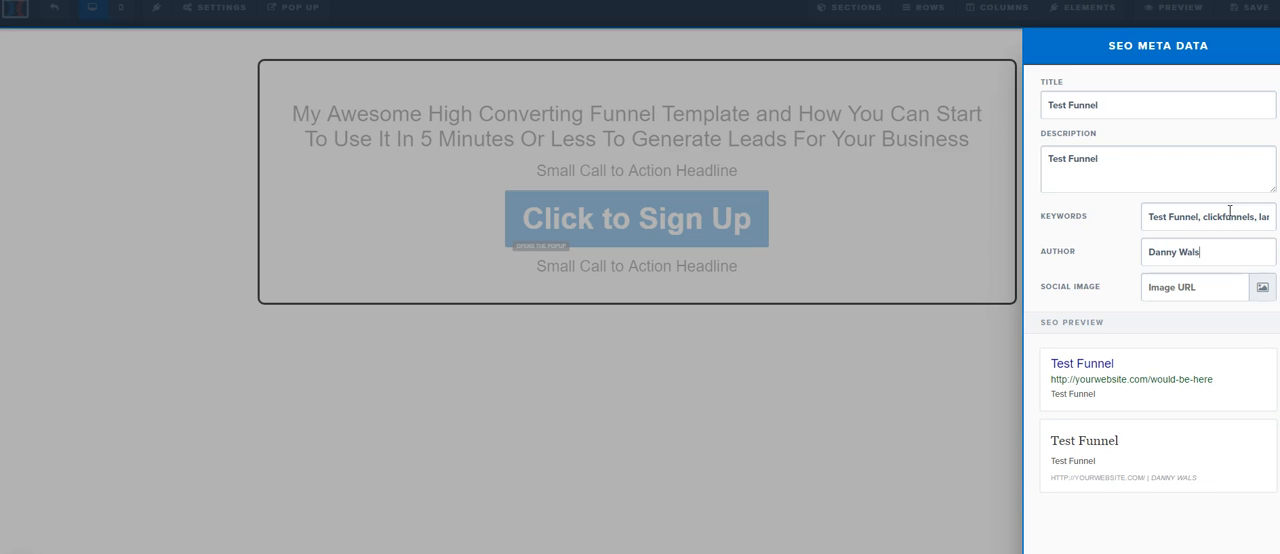
Step: Add a social image from the uploaded image library to the SEO meta data and save the page
{"action": "left_click", "coordinate": [1262, 295]}
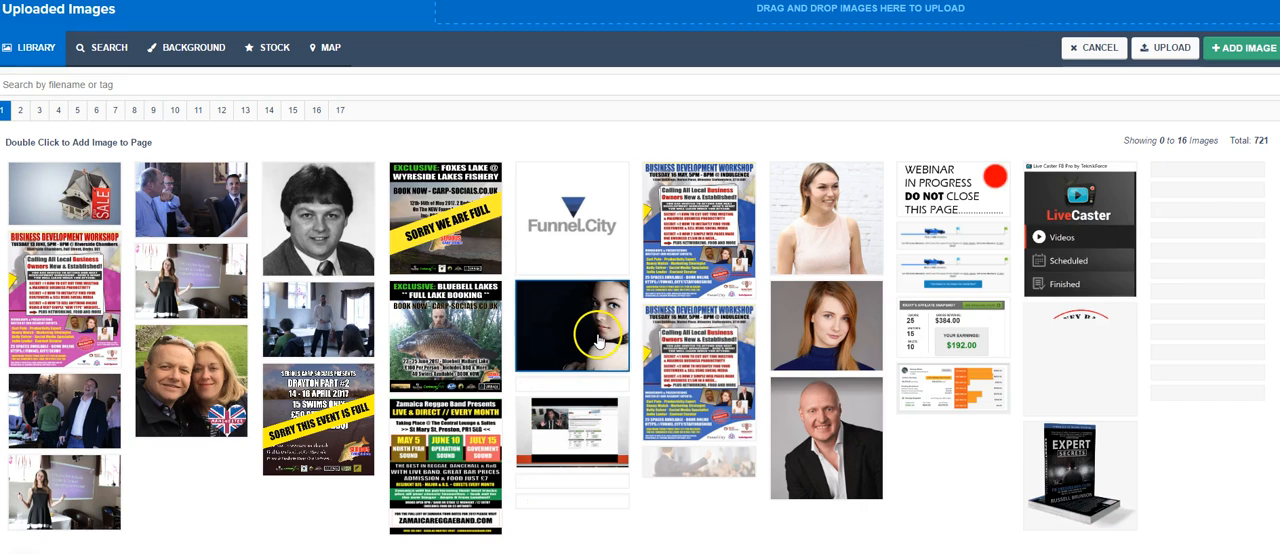
{"action": "left_click", "coordinate": [594, 270]}
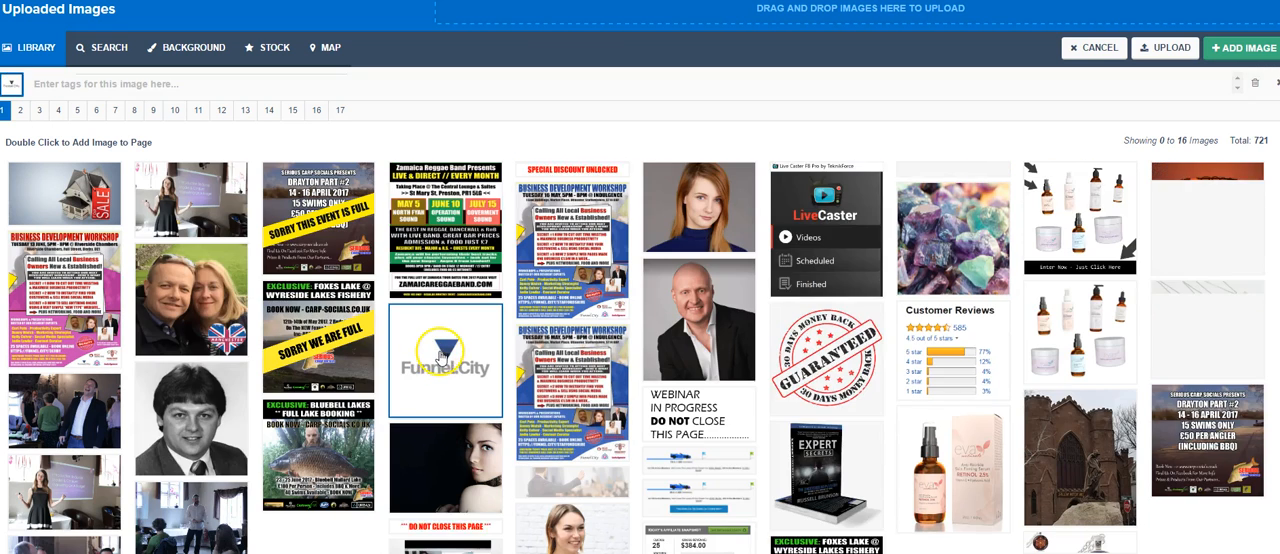
{"action": "double_click", "coordinate": [445, 355]}
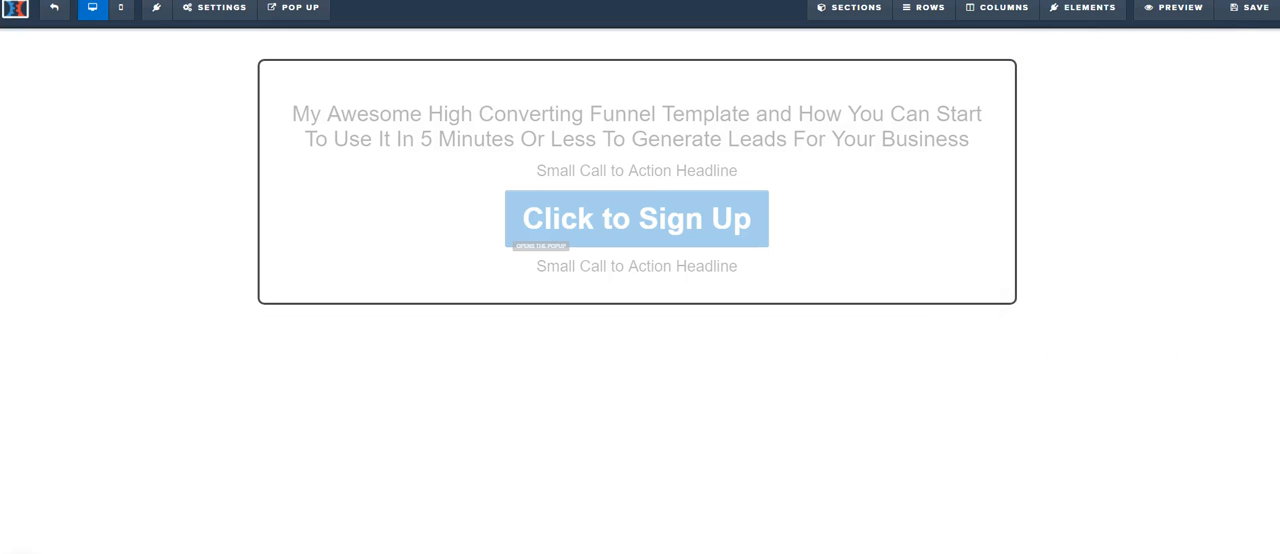
{"action": "left_click", "coordinate": [1250, 7]}
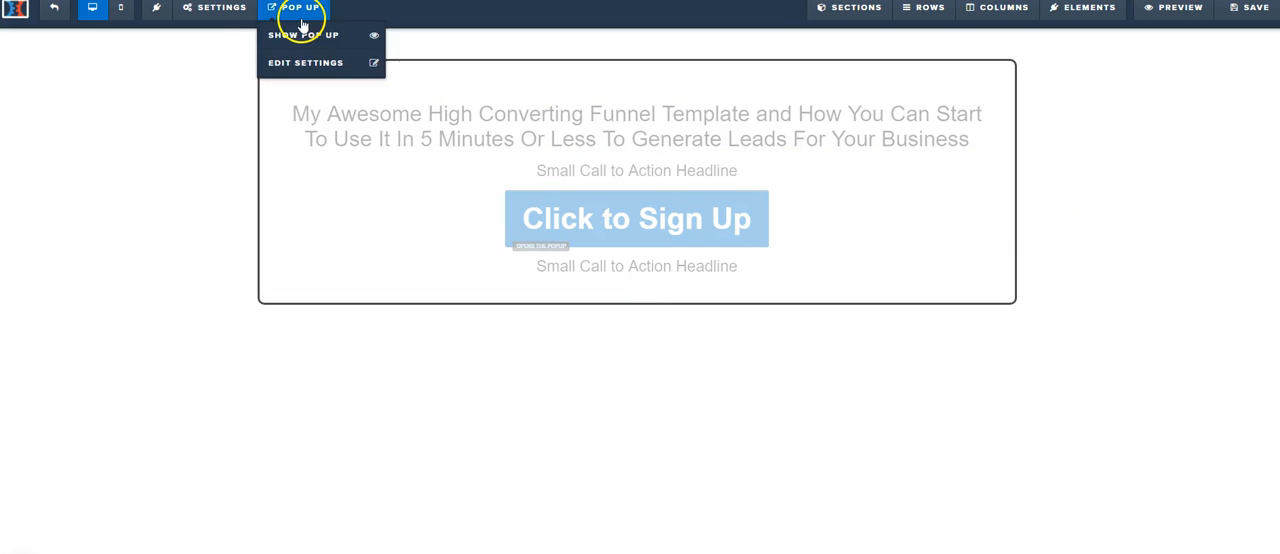
Step: Preview the landing page, open its signup pop up to check the name and email fields, and close it
{"action": "left_click", "coordinate": [1155, 8]}
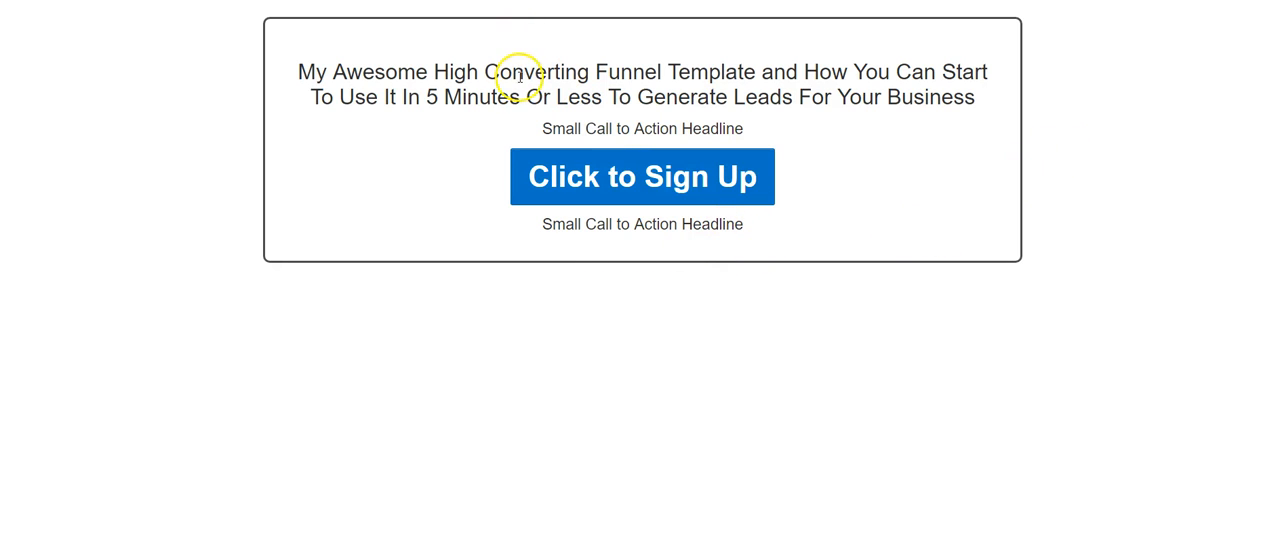
{"action": "left_click", "coordinate": [665, 195]}
{"action": "left_click", "coordinate": [618, 208]}
{"action": "left_click", "coordinate": [610, 245]}
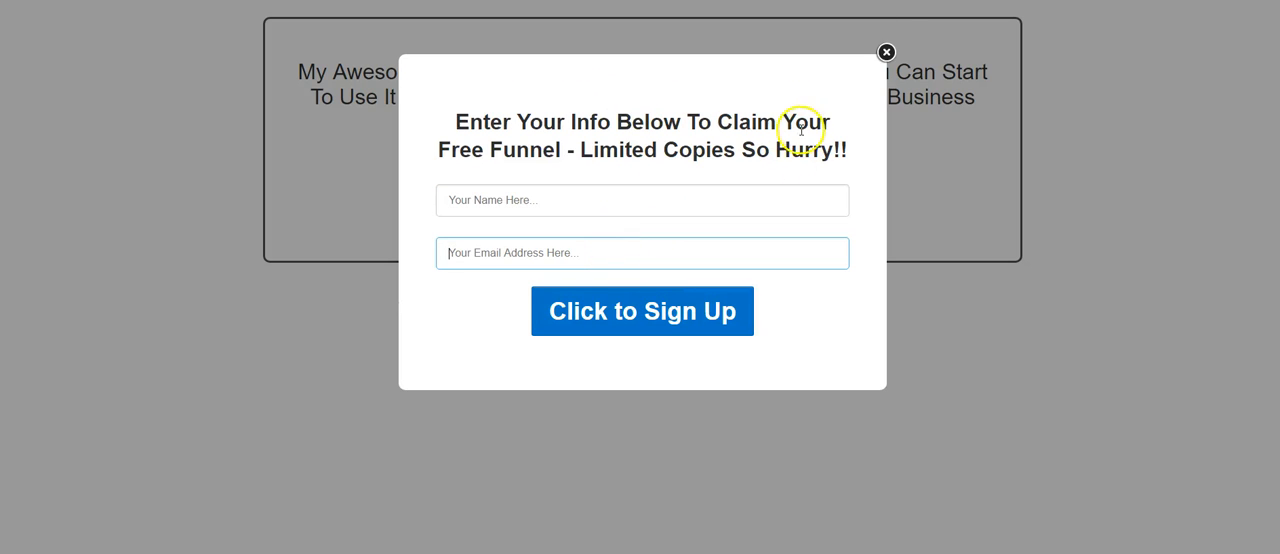
{"action": "left_click", "coordinate": [886, 52]}
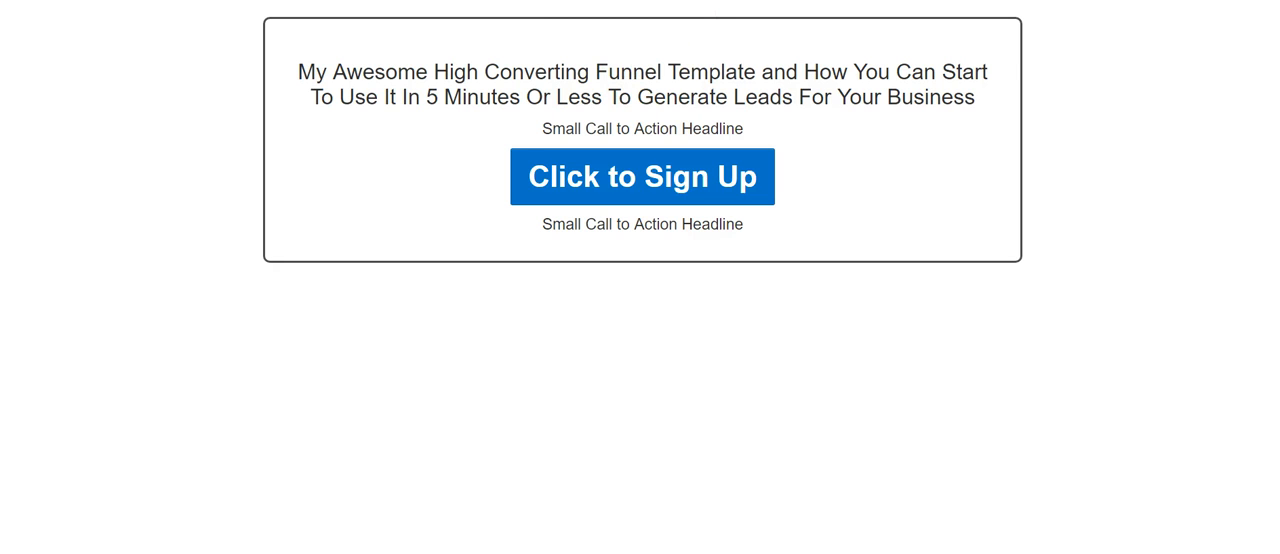
{"action": "left_click", "coordinate": [325, 2]}
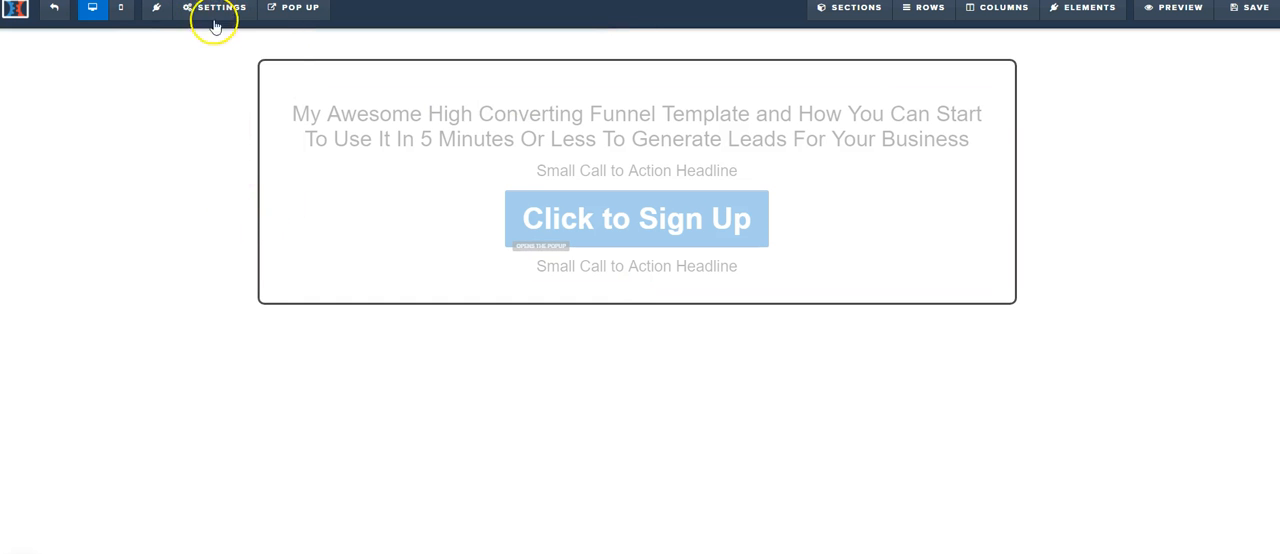
{"action": "mouse_move", "coordinate": [215, 12]}
{"action": "left_click", "coordinate": [214, 279]}
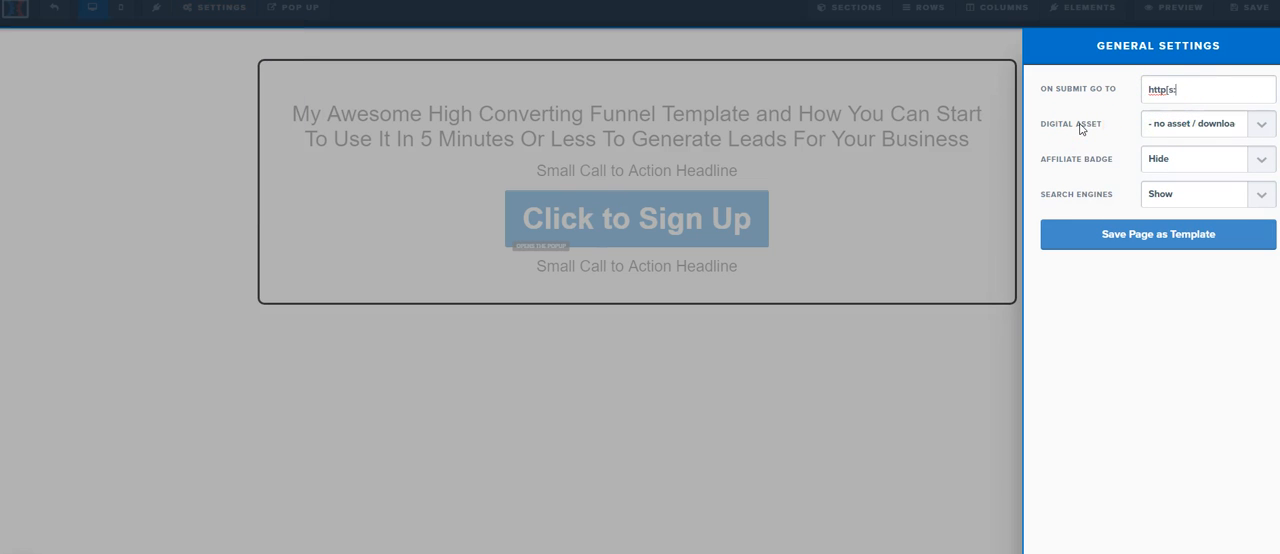
{"action": "type", "text": "unnel.city/ultimate"}
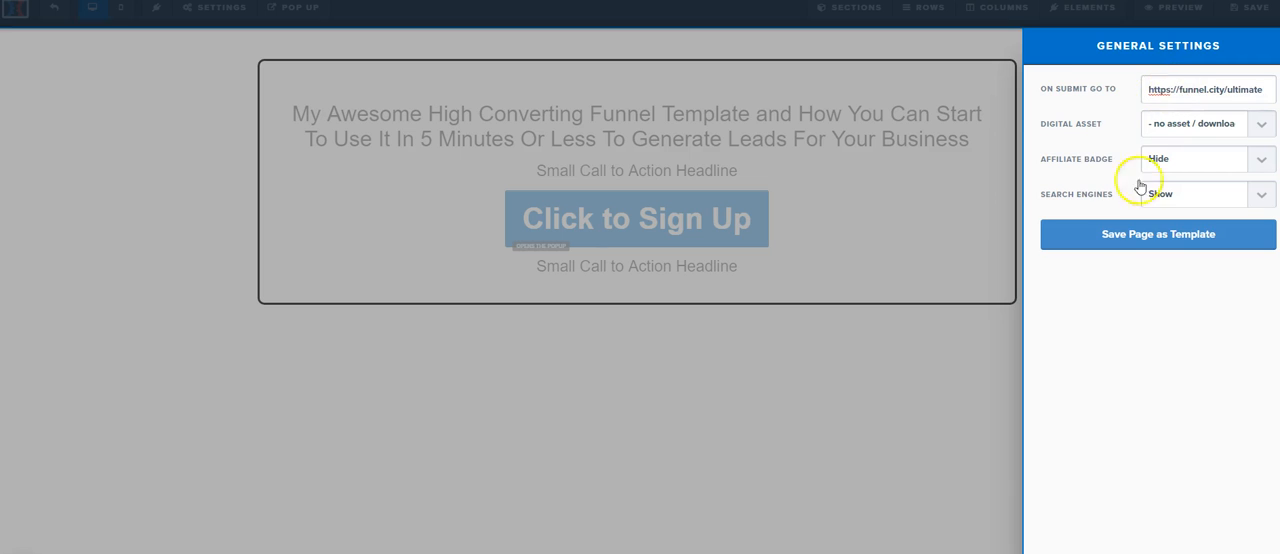
{"action": "left_click", "coordinate": [954, 346]}
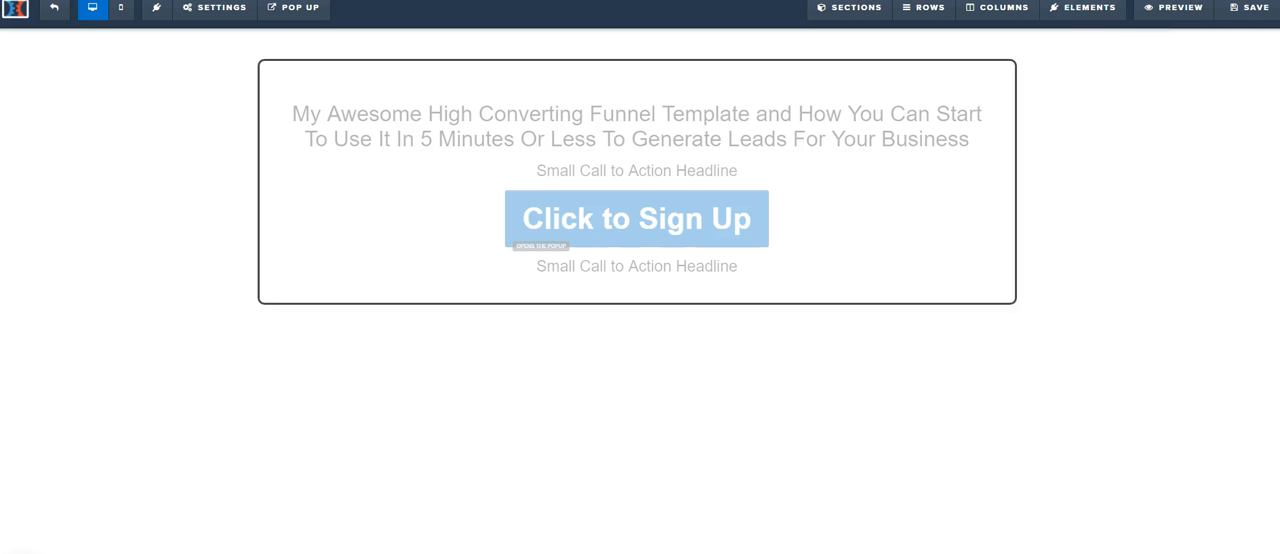
{"action": "left_click", "coordinate": [709, 205]}
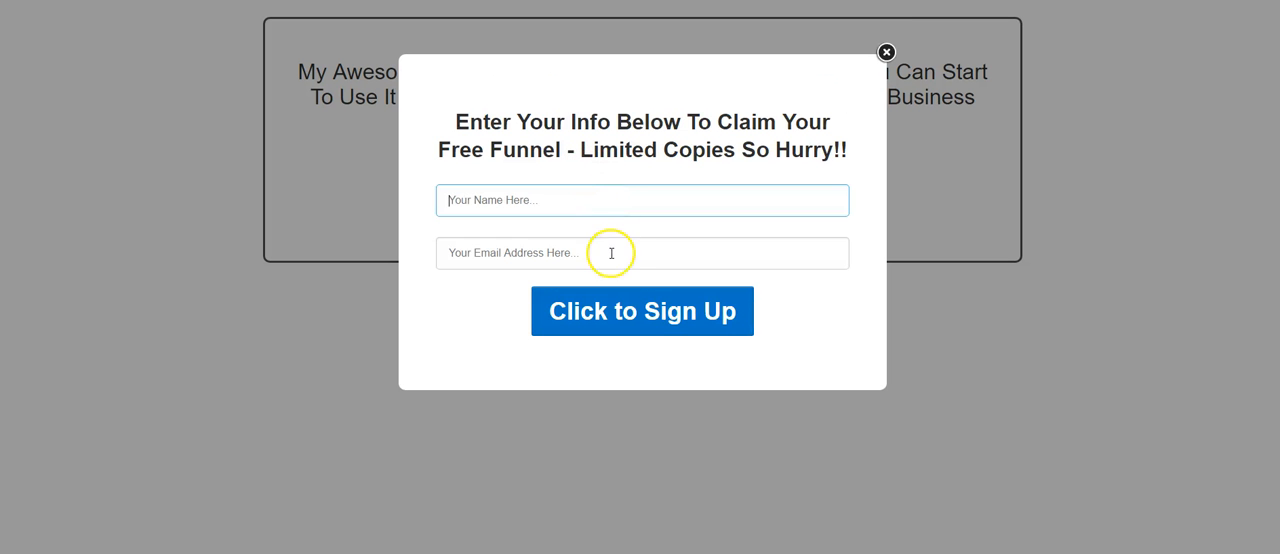
{"action": "left_click", "coordinate": [611, 253]}
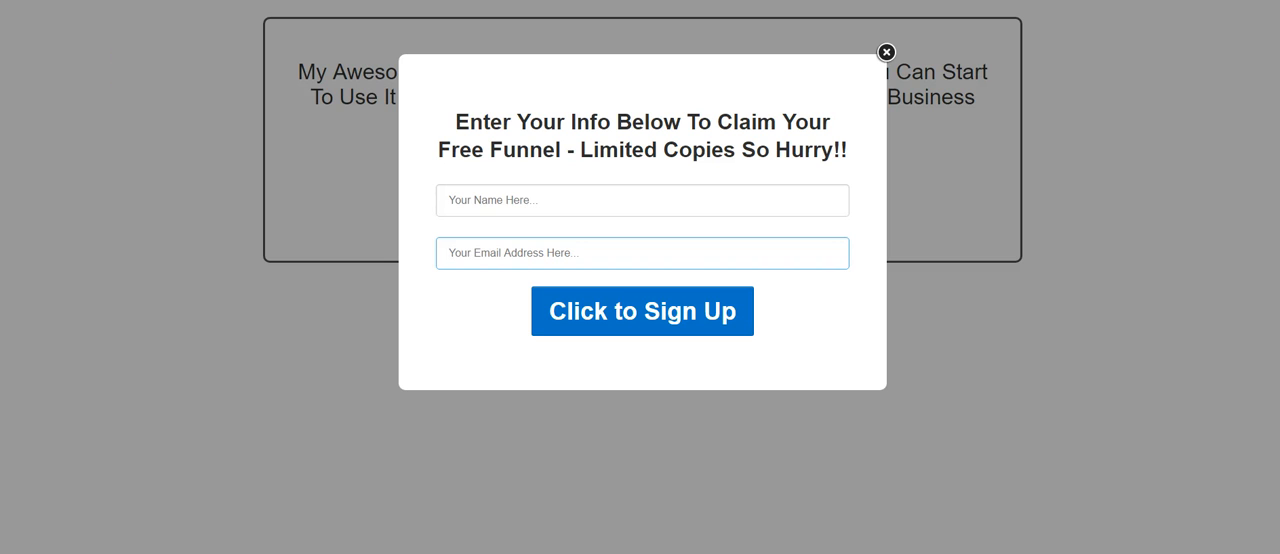
{"action": "key", "text": "Escape"}
Step: Open the signup pop up in the page preview, fill in a first name and e-mail address, and submit the form
{"action": "left_click", "coordinate": [657, 186]}
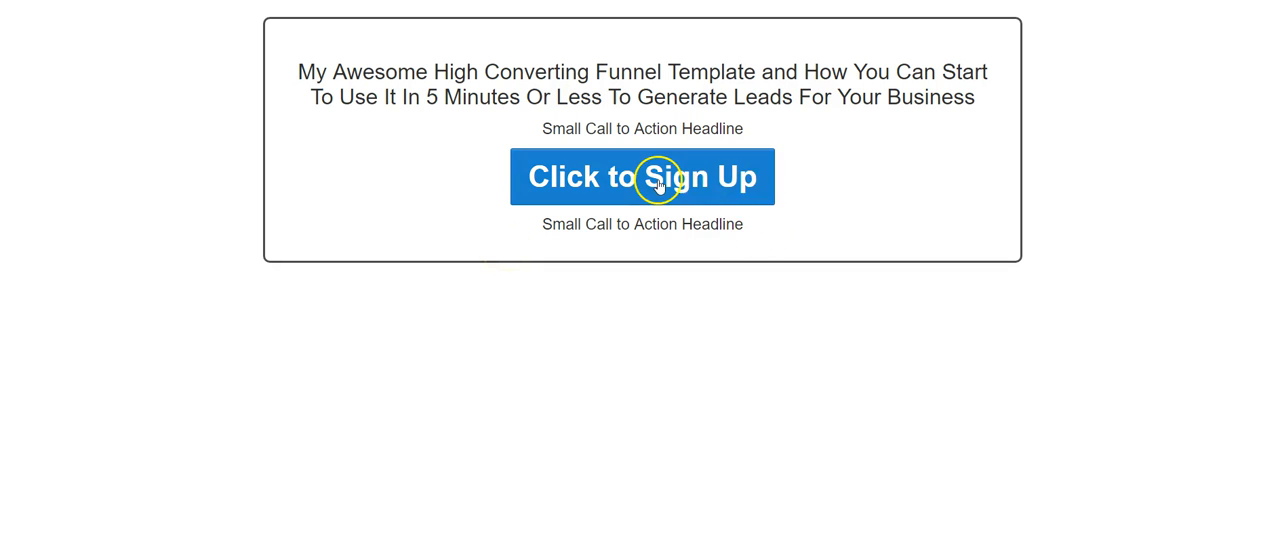
{"action": "left_click", "coordinate": [594, 190]}
{"action": "type", "text": "da"}
{"action": "left_click", "coordinate": [546, 240]}
{"action": "left_click", "coordinate": [546, 250]}
{"action": "type", "text": "da"}
{"action": "left_click", "coordinate": [532, 279]}
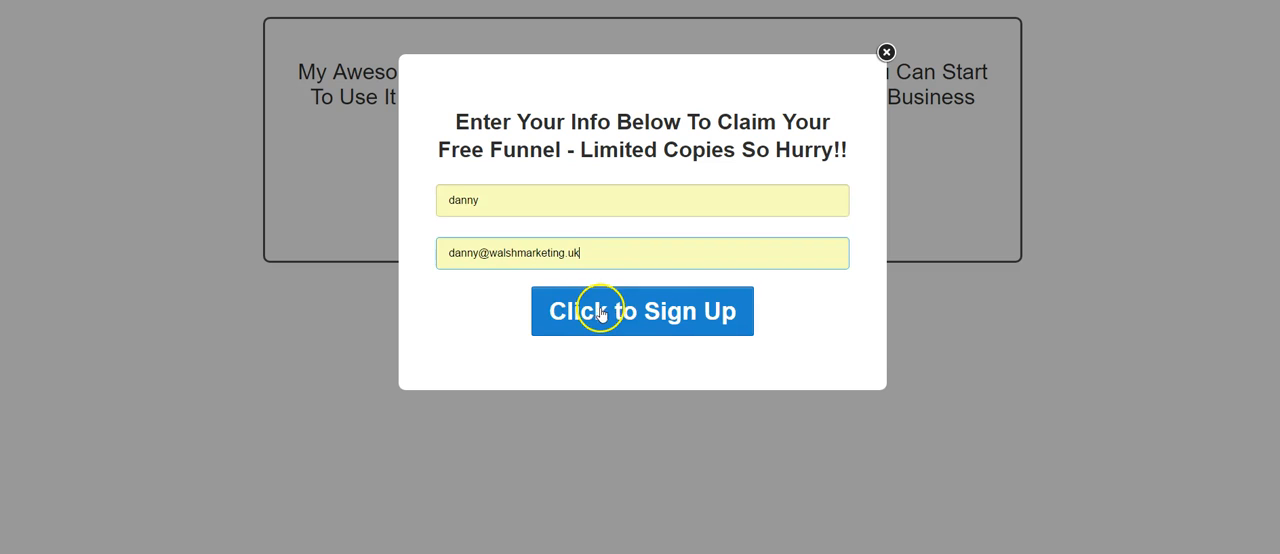
{"action": "left_click", "coordinate": [602, 310]}
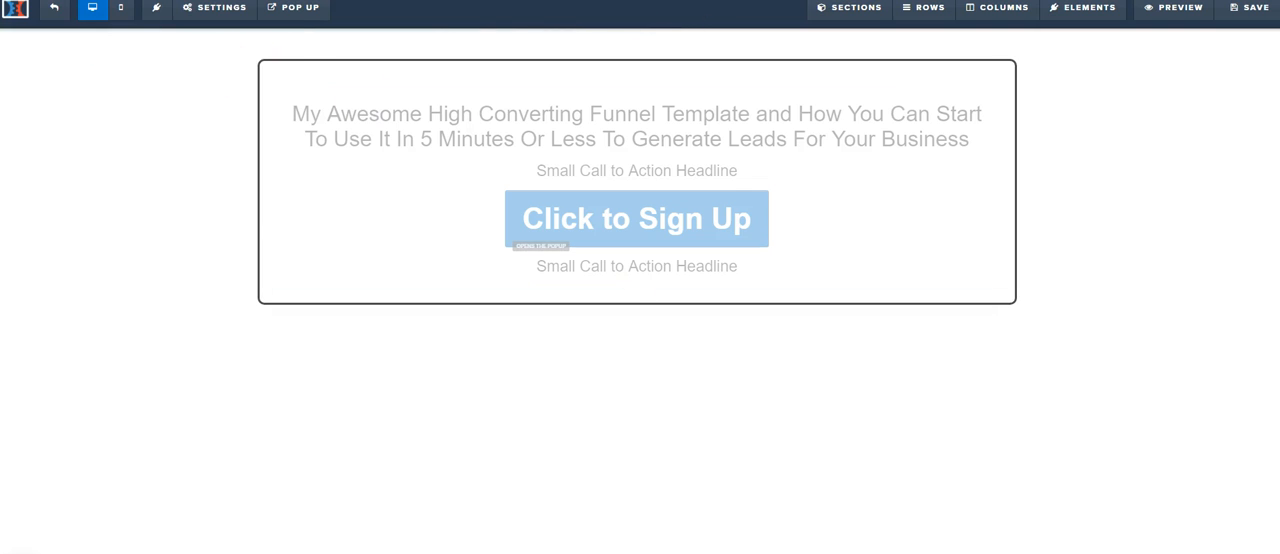
Step: Upload the strawberrybg image from the computer and apply it as the page's background image
{"action": "left_click", "coordinate": [215, 7]}
{"action": "left_click", "coordinate": [220, 153]}
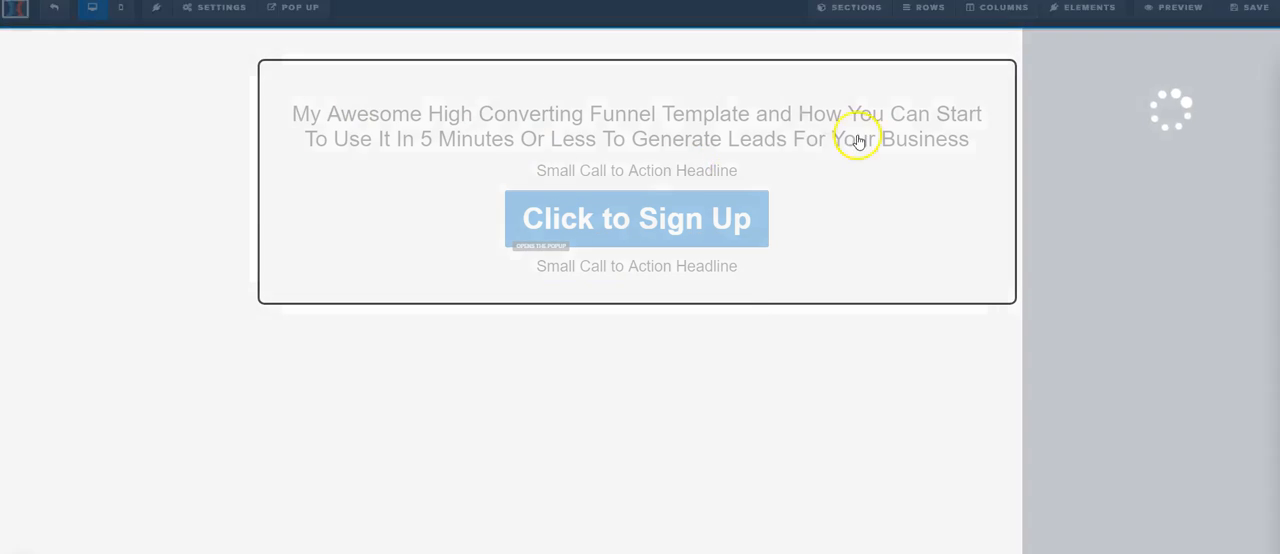
{"action": "left_click", "coordinate": [1260, 94]}
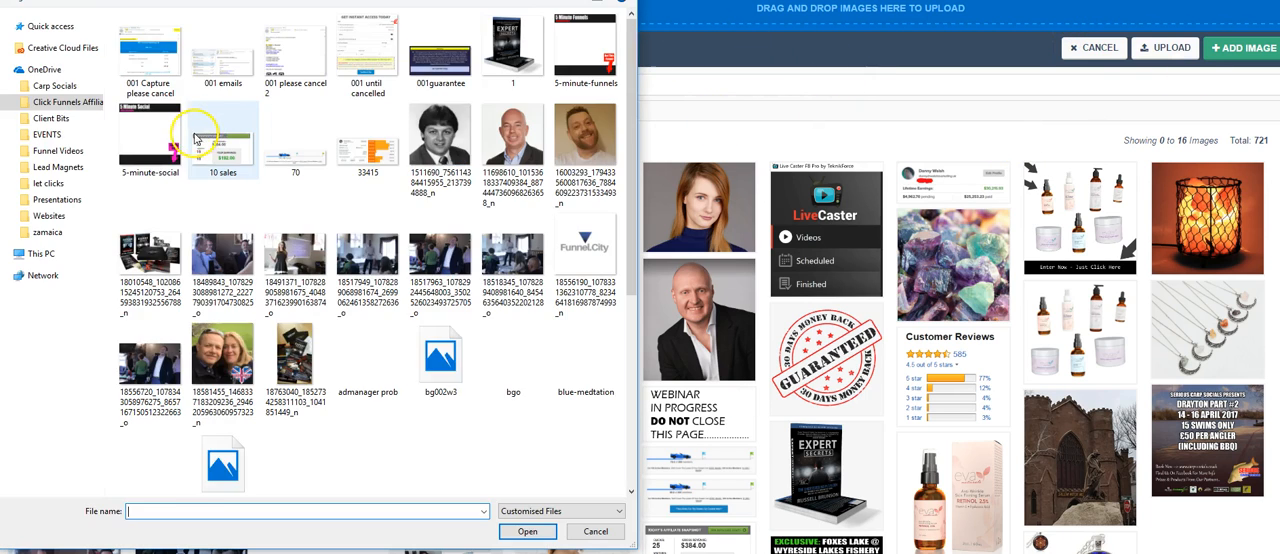
{"action": "scroll", "coordinate": [398, 312], "scroll_direction": "down", "scroll_amount": 3}
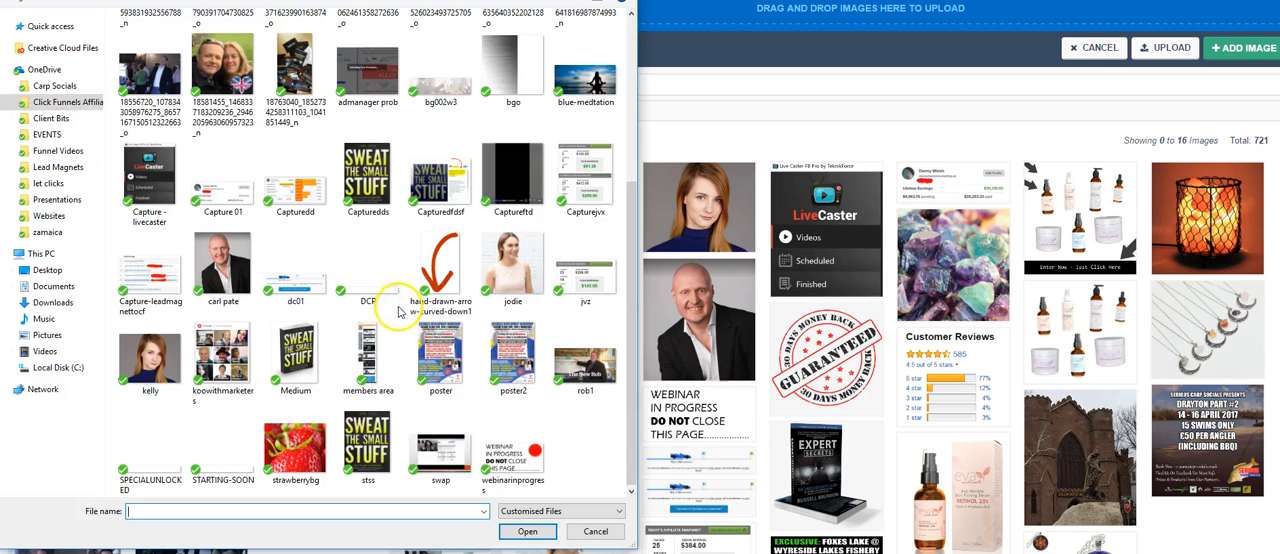
{"action": "double_click", "coordinate": [300, 460]}
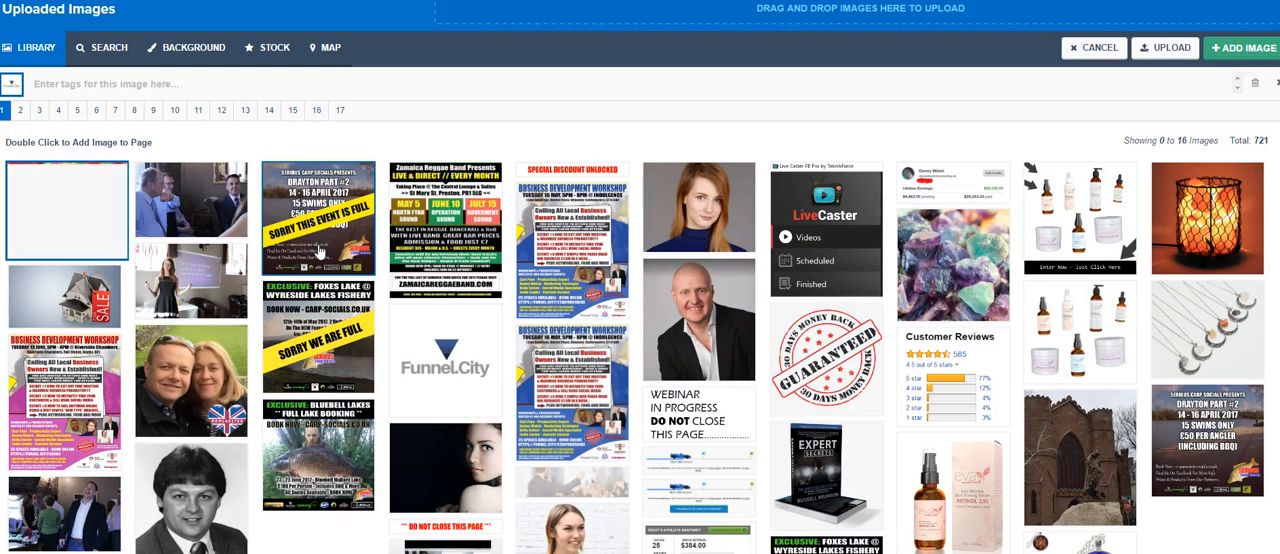
{"action": "double_click", "coordinate": [100, 208]}
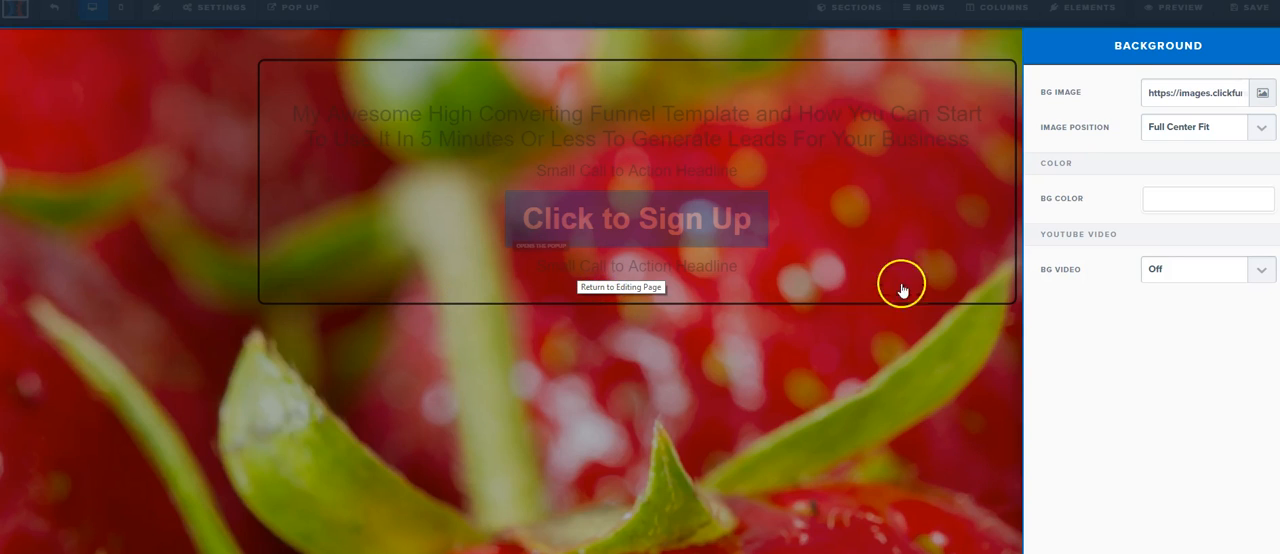
Step: Give the Sales Copy & Optin section a white (#ffffff) background color and save the page
{"action": "left_click", "coordinate": [985, 82]}
{"action": "left_click", "coordinate": [1003, 69]}
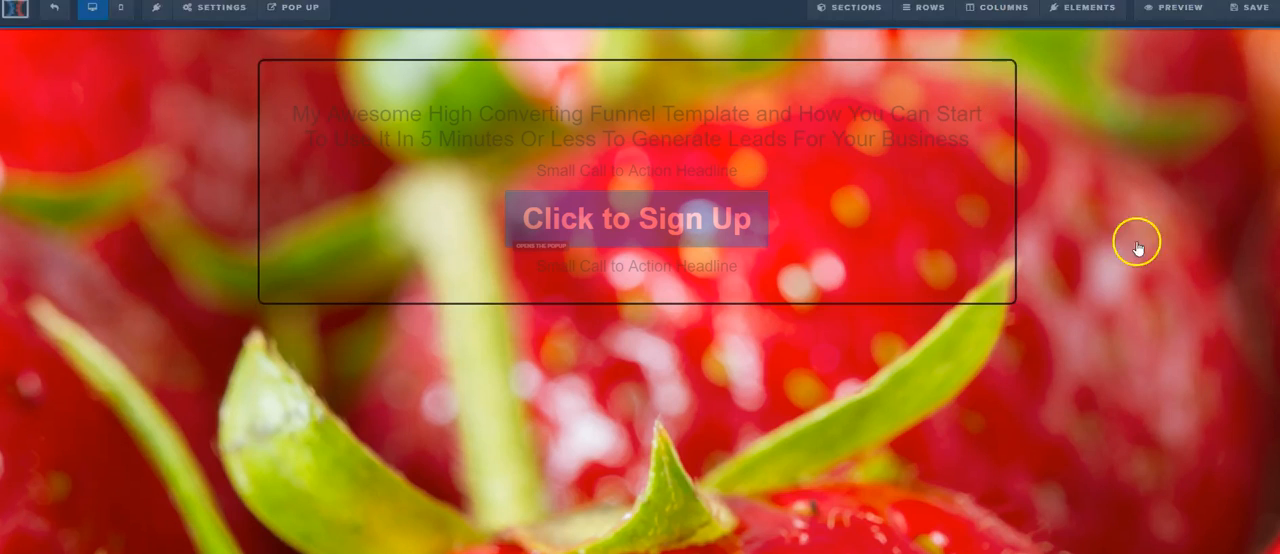
{"action": "left_click", "coordinate": [1181, 352]}
{"action": "left_click", "coordinate": [1129, 379]}
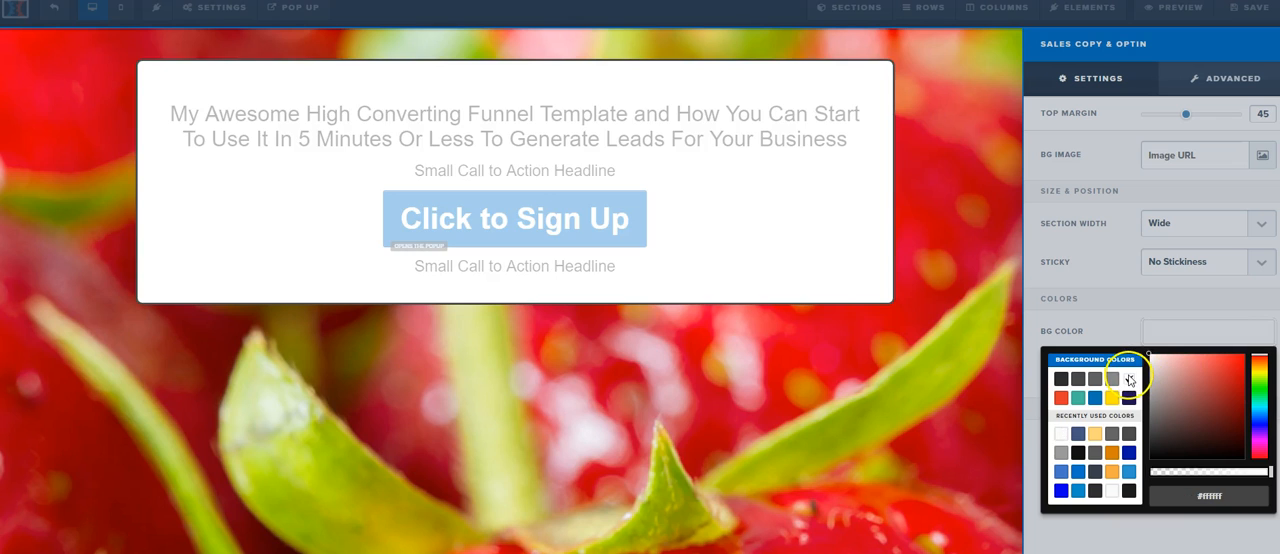
{"action": "left_click", "coordinate": [942, 193]}
{"action": "left_click", "coordinate": [1250, 8]}
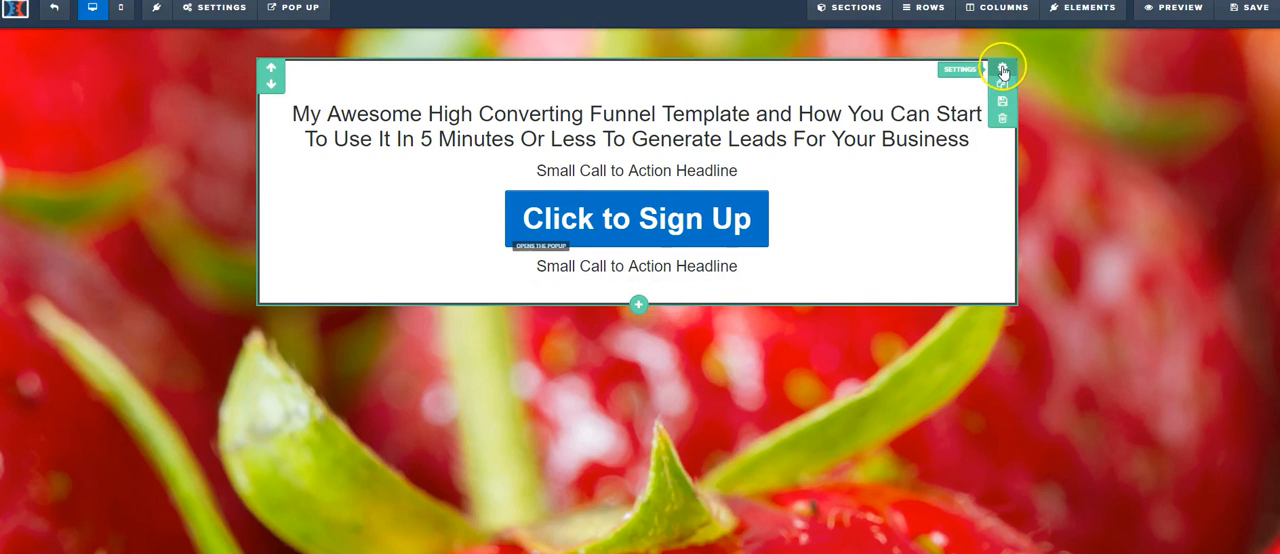
Step: Set the width of the Sales Copy & Optin section to Medium
{"action": "left_click", "coordinate": [1155, 188]}
{"action": "left_click", "coordinate": [1261, 222]}
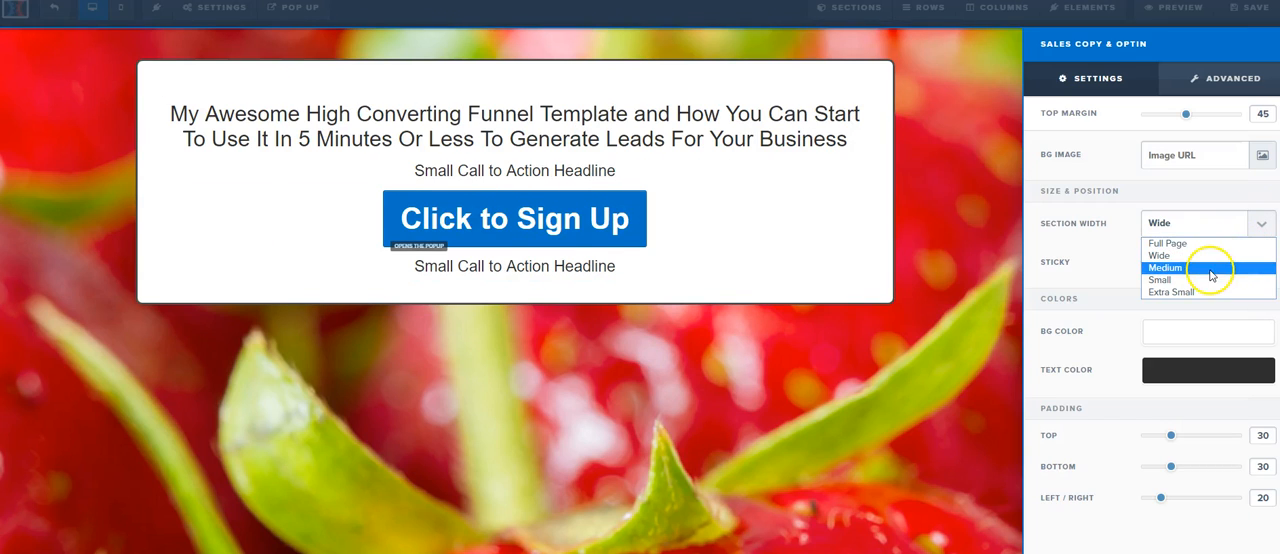
{"action": "left_click", "coordinate": [1209, 271]}
{"action": "left_click", "coordinate": [740, 120]}
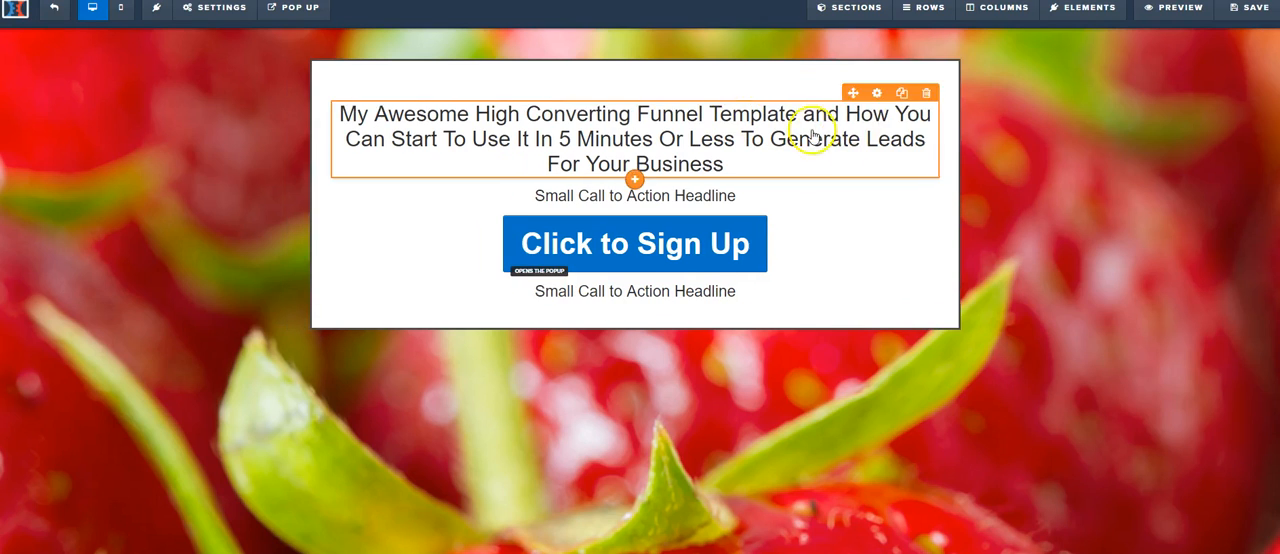
Step: Set the main headline's font size to 42 and give its text a Mid Shadow
{"action": "left_click", "coordinate": [816, 131]}
{"action": "left_click", "coordinate": [930, 90]}
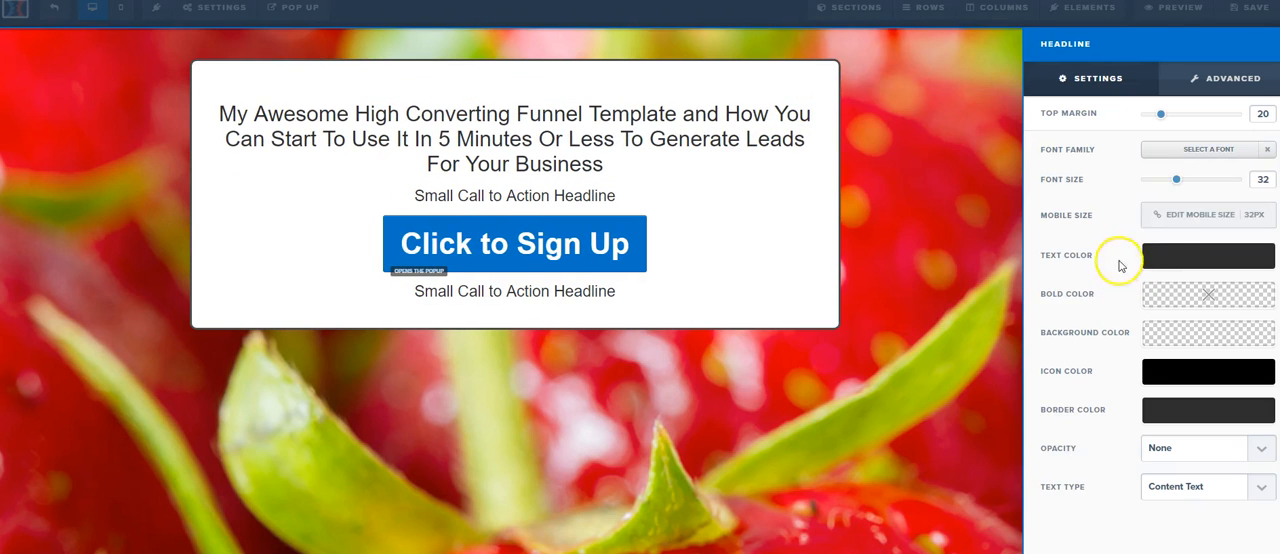
{"action": "left_click_drag", "start_coordinate": [1180, 182], "coordinate": [1193, 182]}
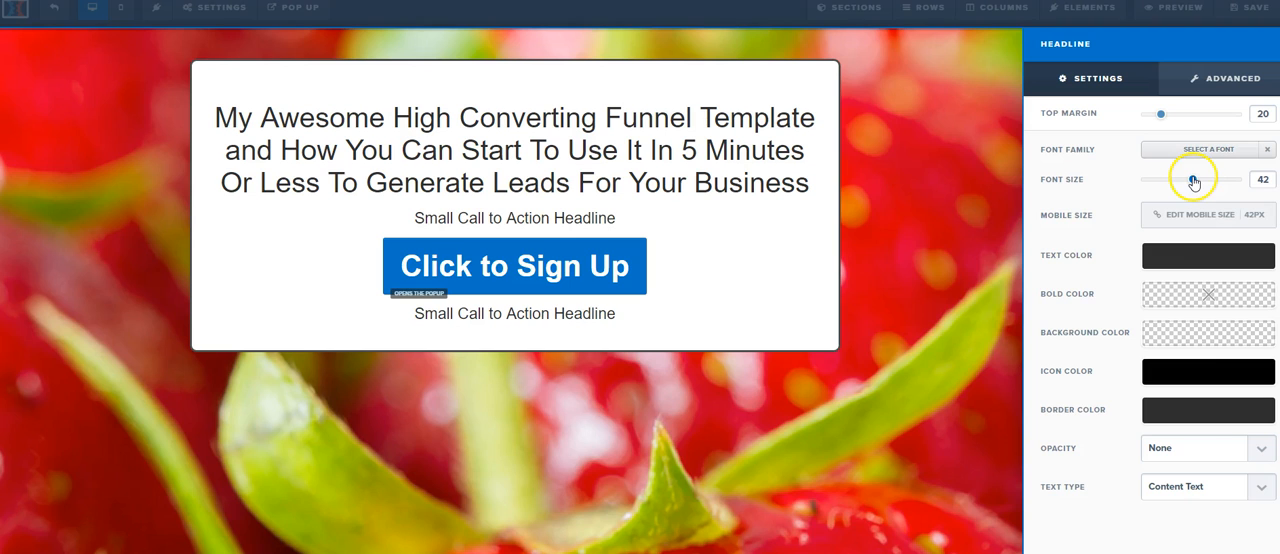
{"action": "left_click", "coordinate": [1218, 76]}
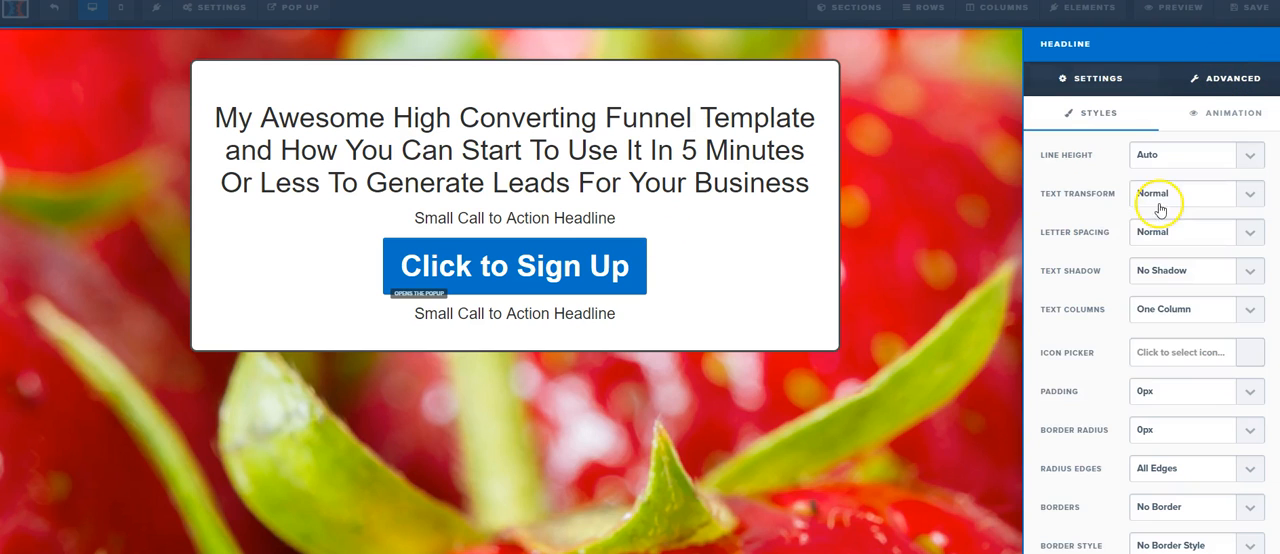
{"action": "left_click", "coordinate": [1166, 268]}
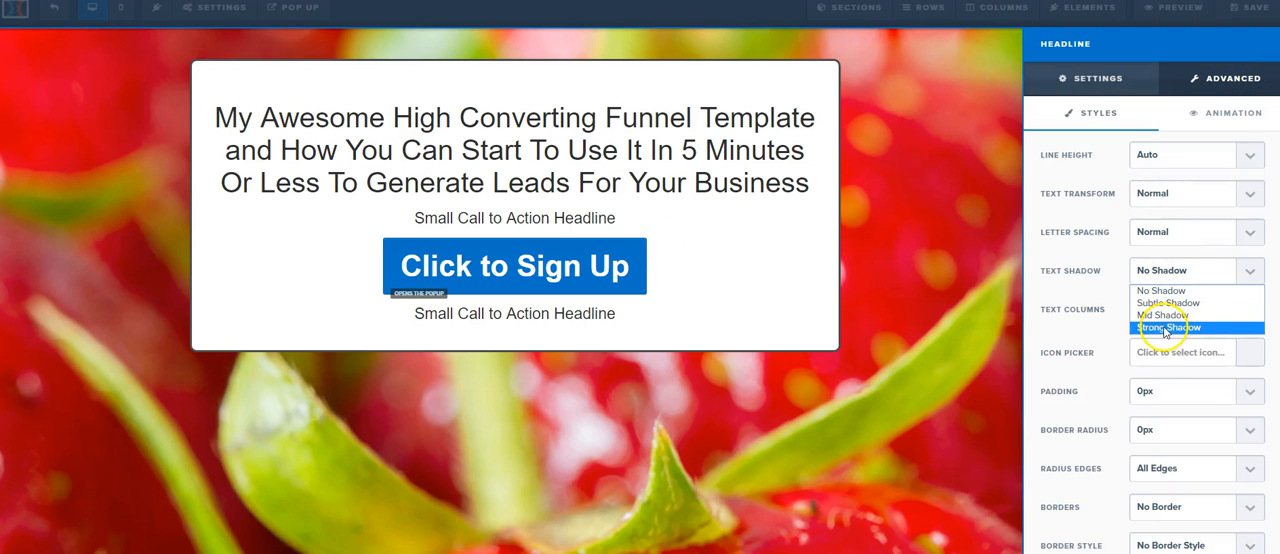
{"action": "left_click", "coordinate": [1163, 322]}
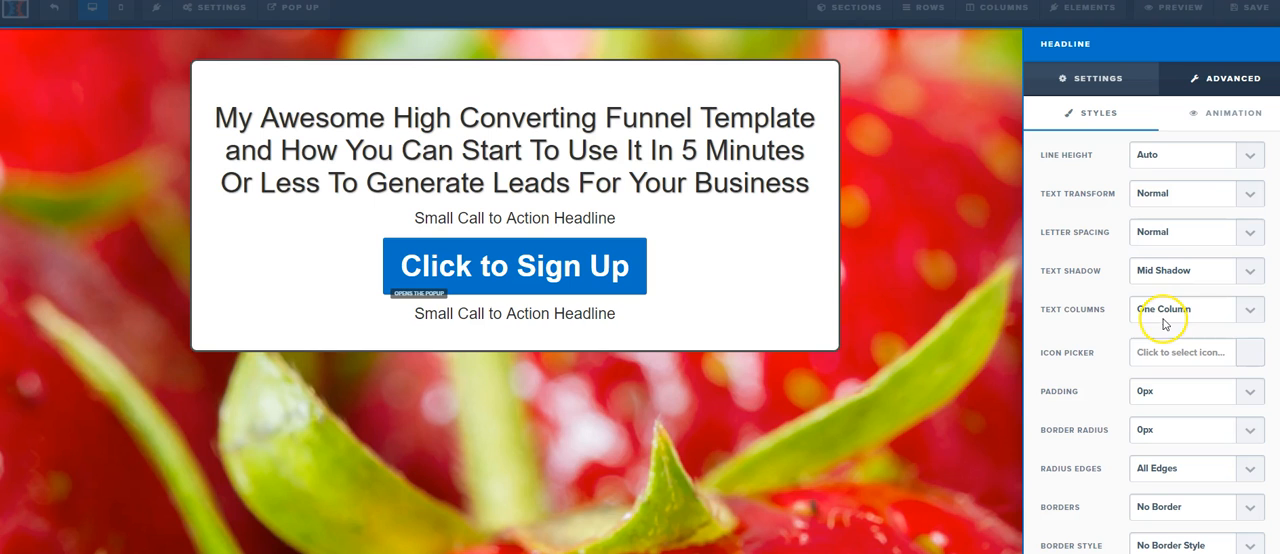
{"action": "left_click", "coordinate": [528, 220]}
Step: Replace the small headline above the sign-up button with "Sign up below and get instant access to my sweet Funnel Template"
{"action": "left_click", "coordinate": [559, 219]}
{"action": "key", "text": "ctrl+a"}
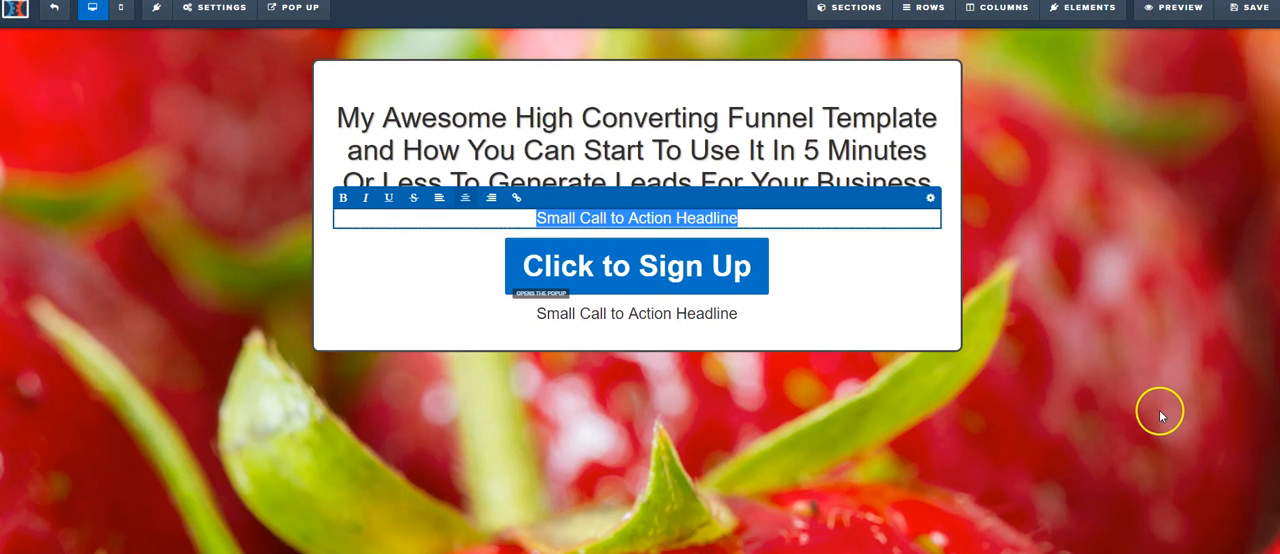
{"action": "type", "text": "Sign u"}
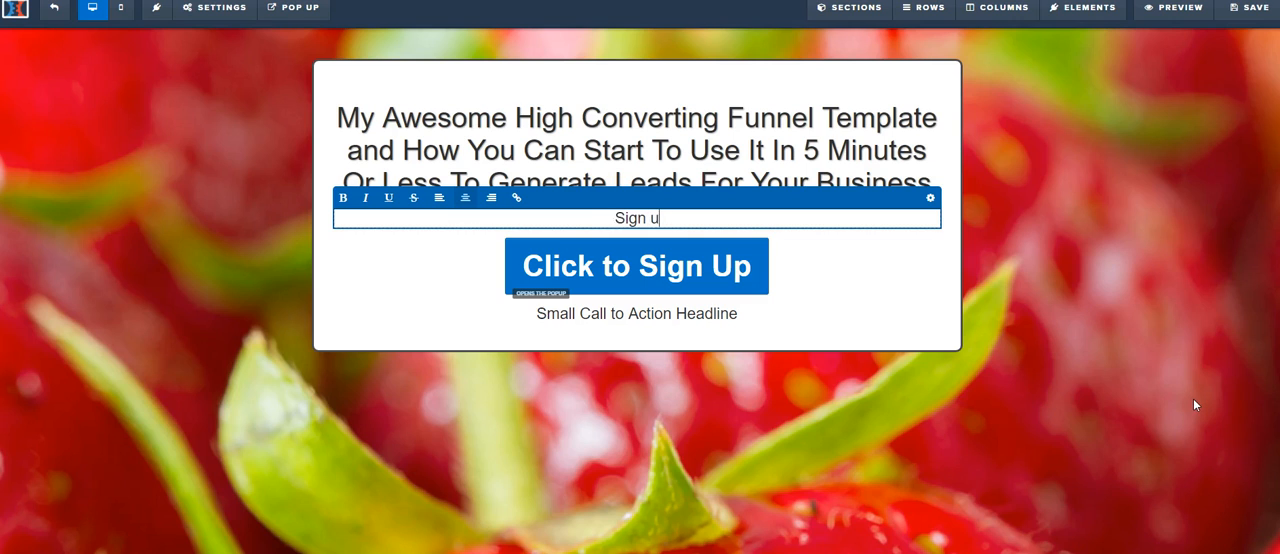
{"action": "type", "text": "p below and get instant access to my "}
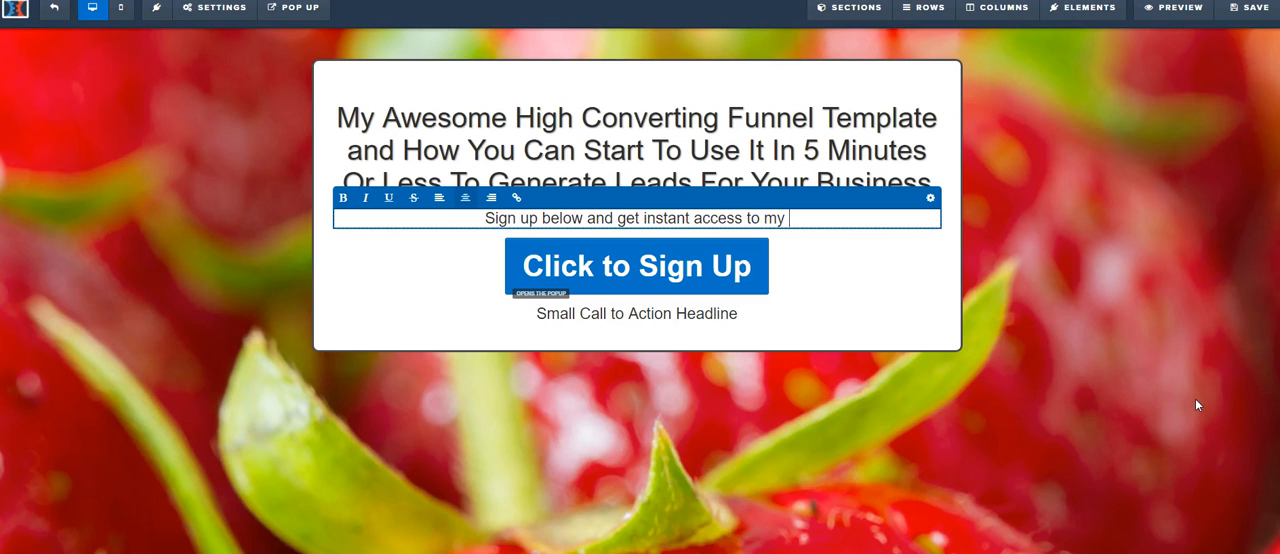
{"action": "type", "text": "sweet "}
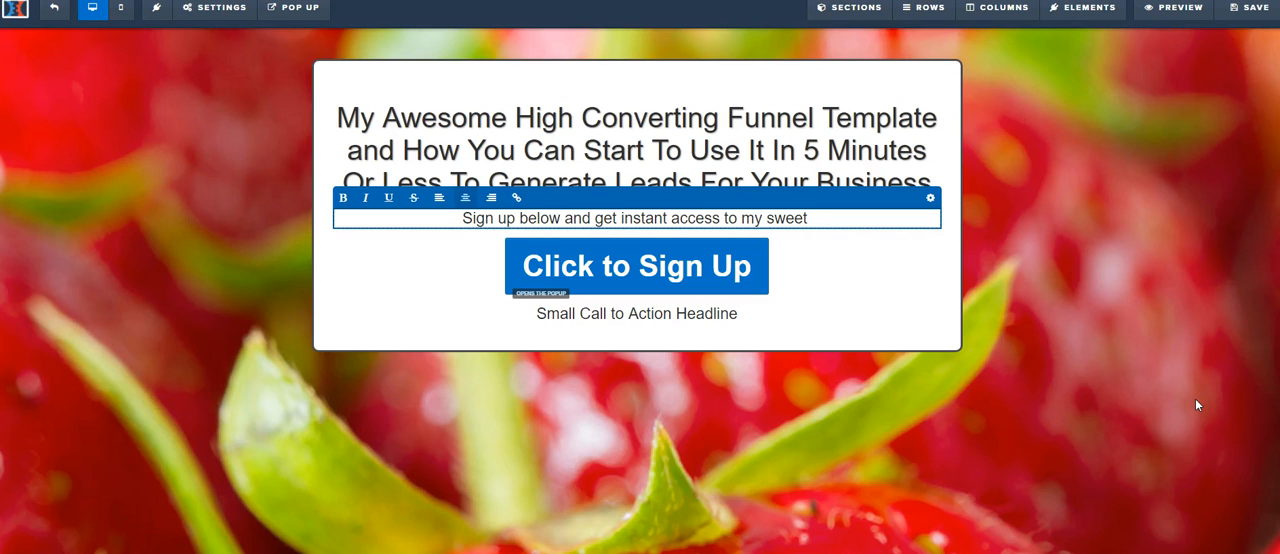
{"action": "type", "text": "Funnel "}
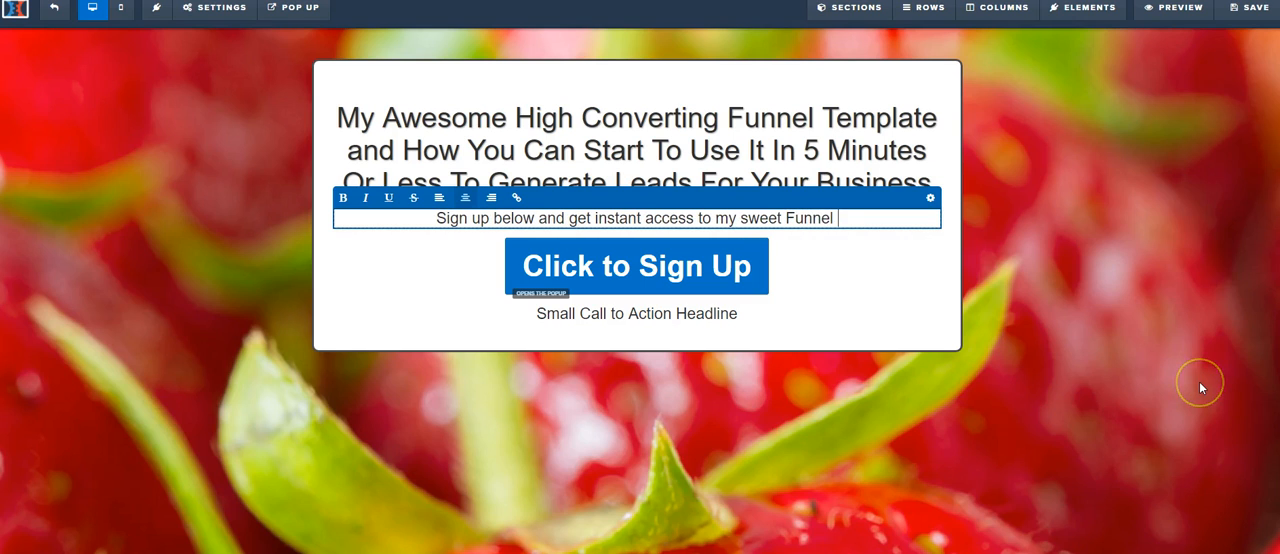
{"action": "type", "text": "Template"}
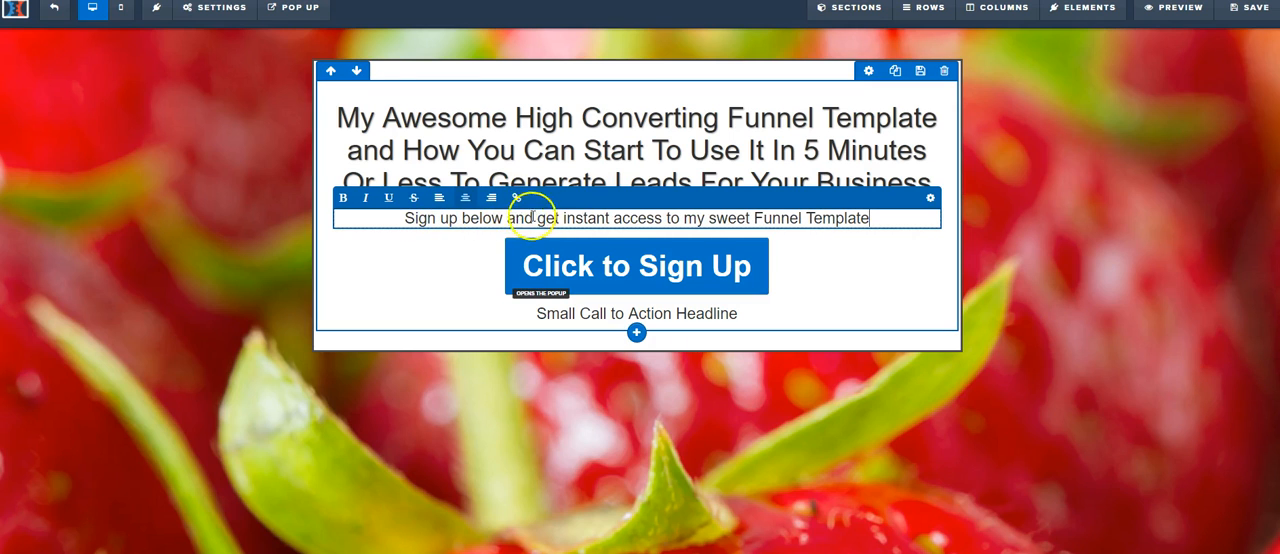
Step: Set the sub-headline's text transform to capitalize and its text color to red #e43b2c
{"action": "left_click", "coordinate": [929, 199]}
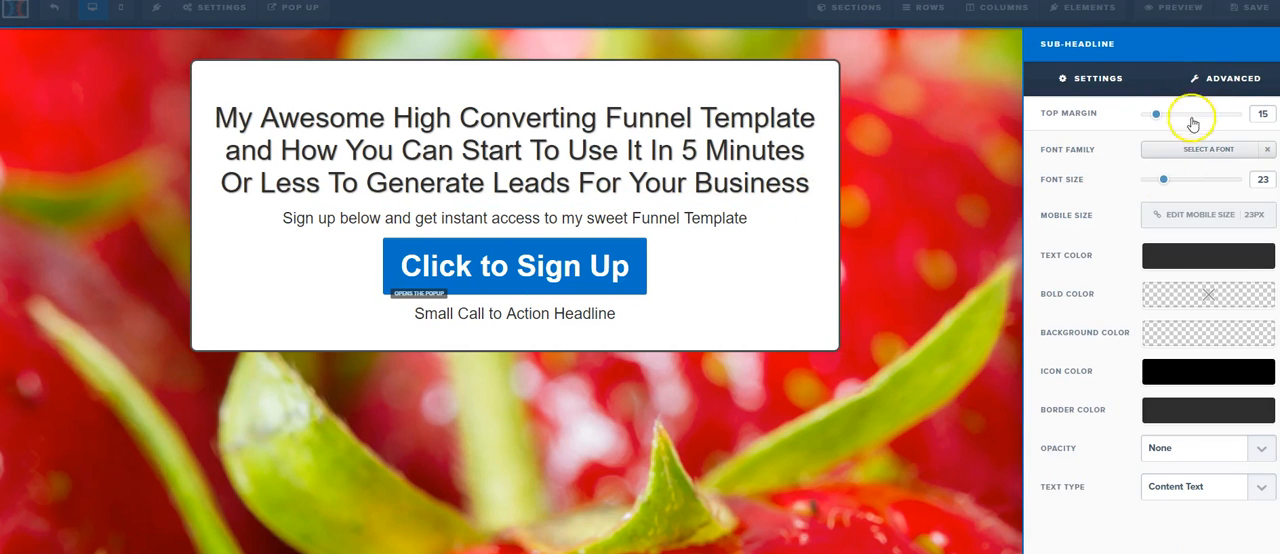
{"action": "scroll", "coordinate": [1184, 285], "scroll_direction": "down", "scroll_amount": 1}
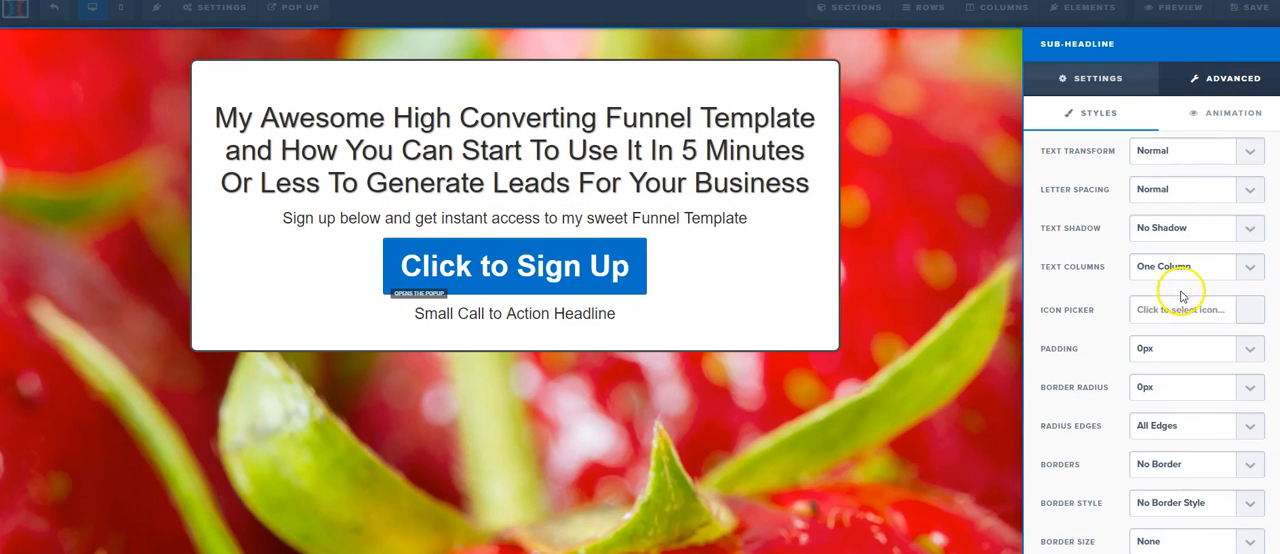
{"action": "scroll", "coordinate": [1182, 250], "scroll_direction": "up", "scroll_amount": 1}
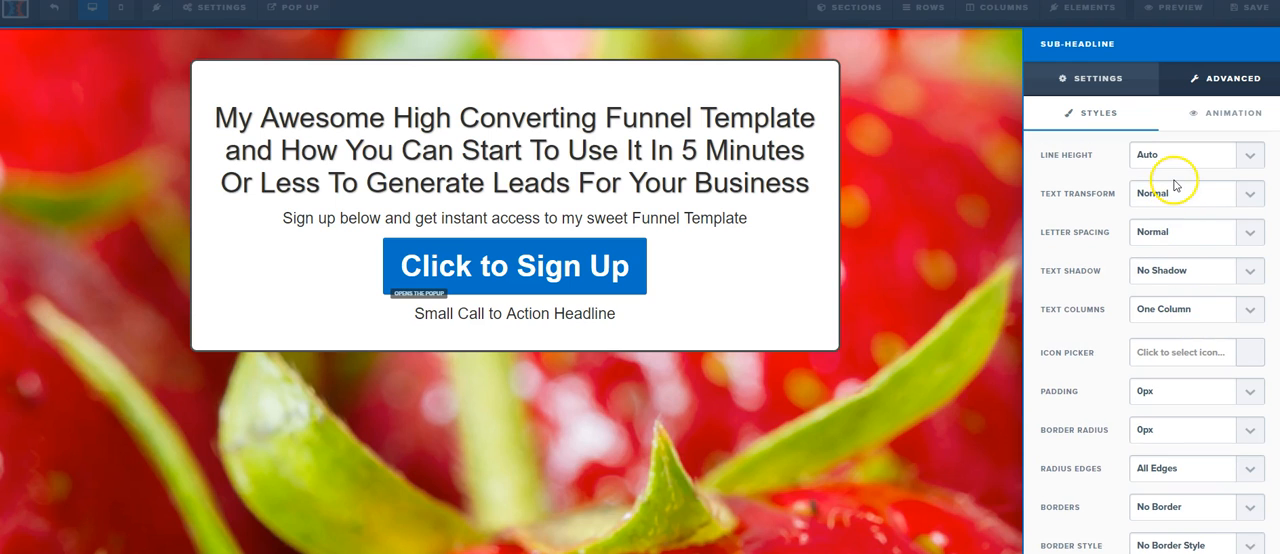
{"action": "left_click", "coordinate": [1210, 209]}
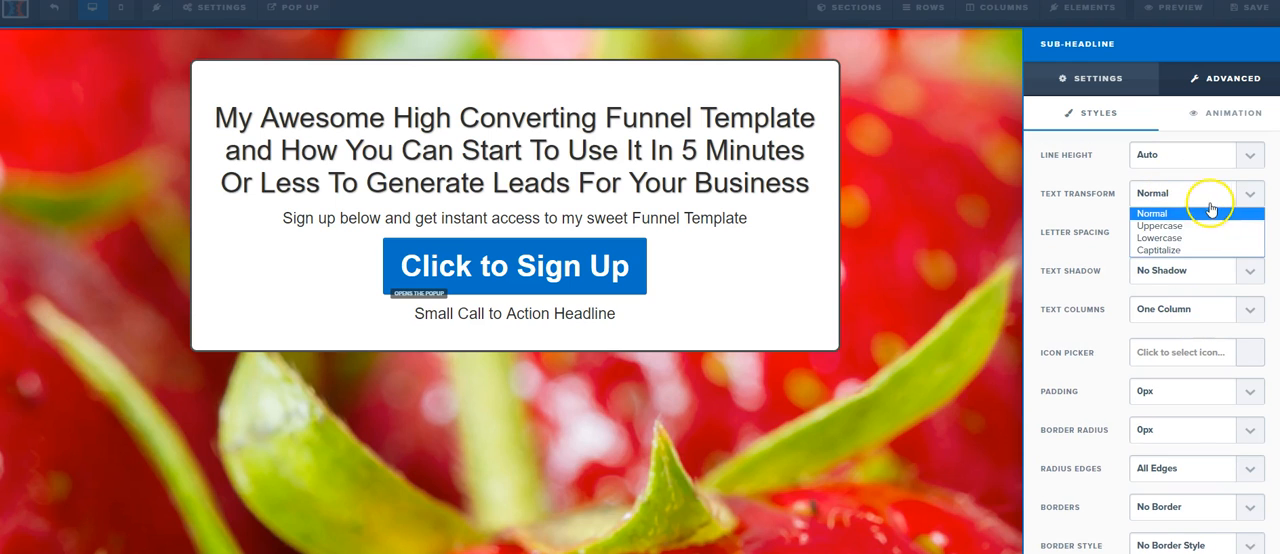
{"action": "left_click", "coordinate": [1172, 254]}
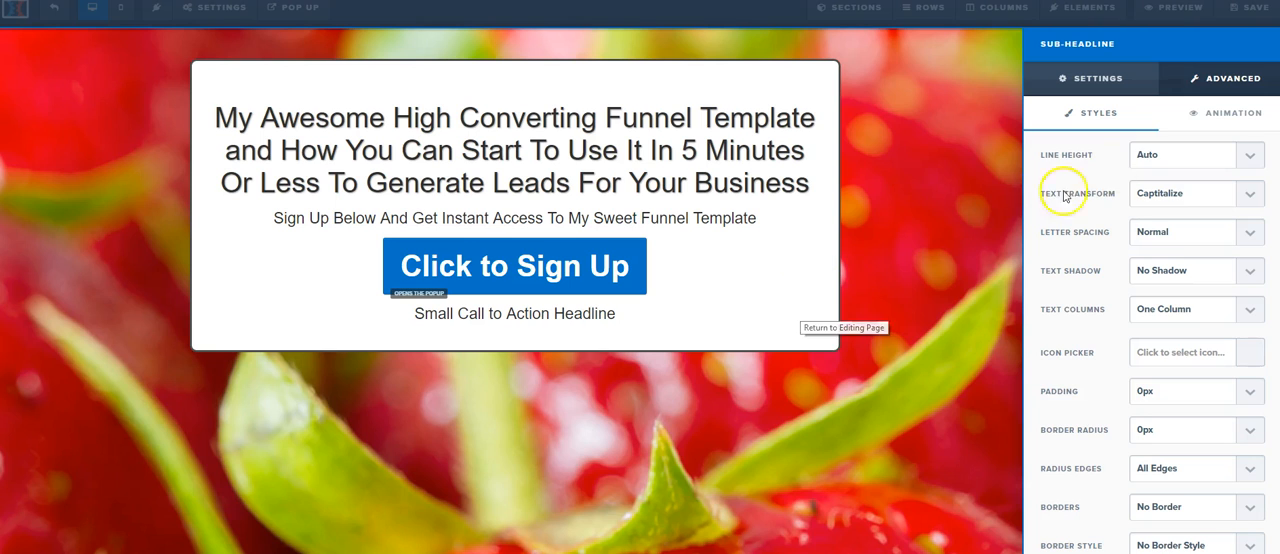
{"action": "left_click", "coordinate": [1108, 78]}
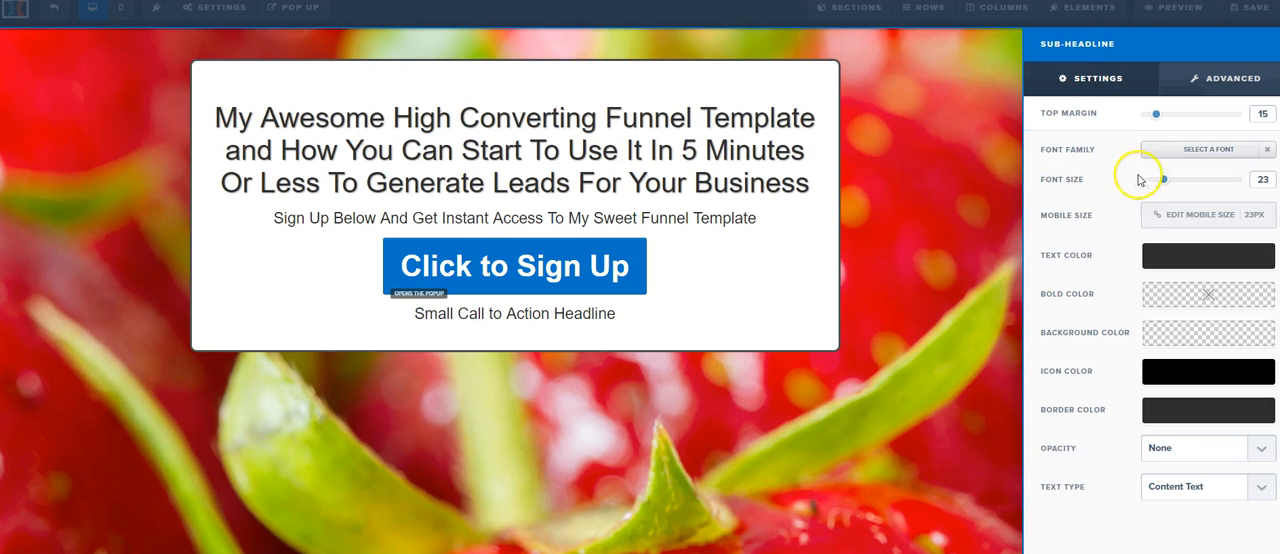
{"action": "left_click", "coordinate": [1188, 255]}
{"action": "left_click", "coordinate": [1062, 321]}
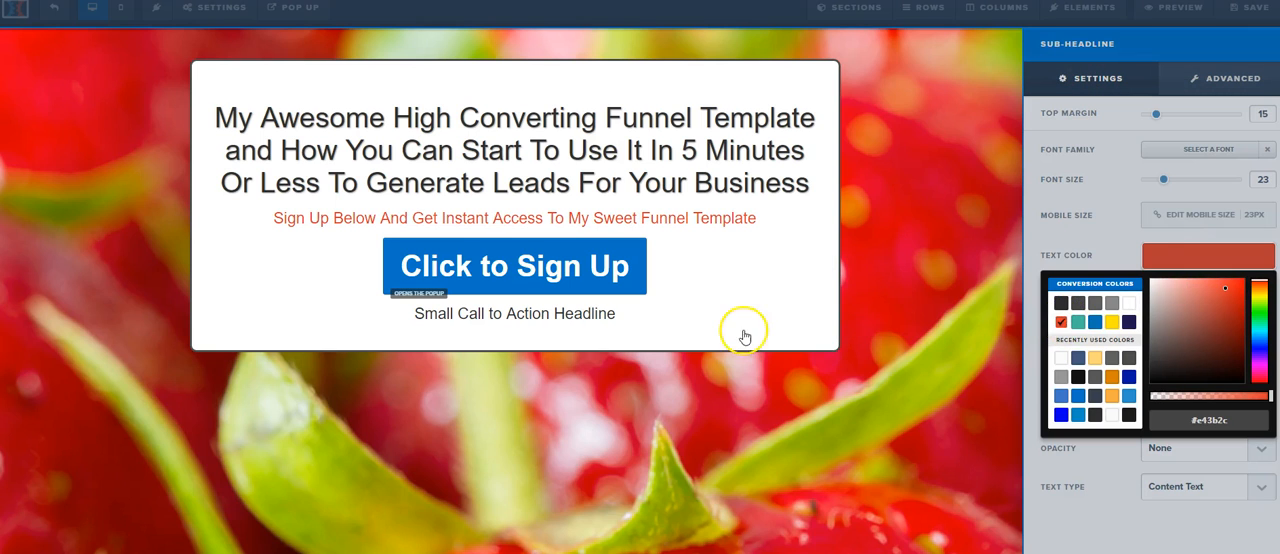
{"action": "left_click", "coordinate": [748, 291]}
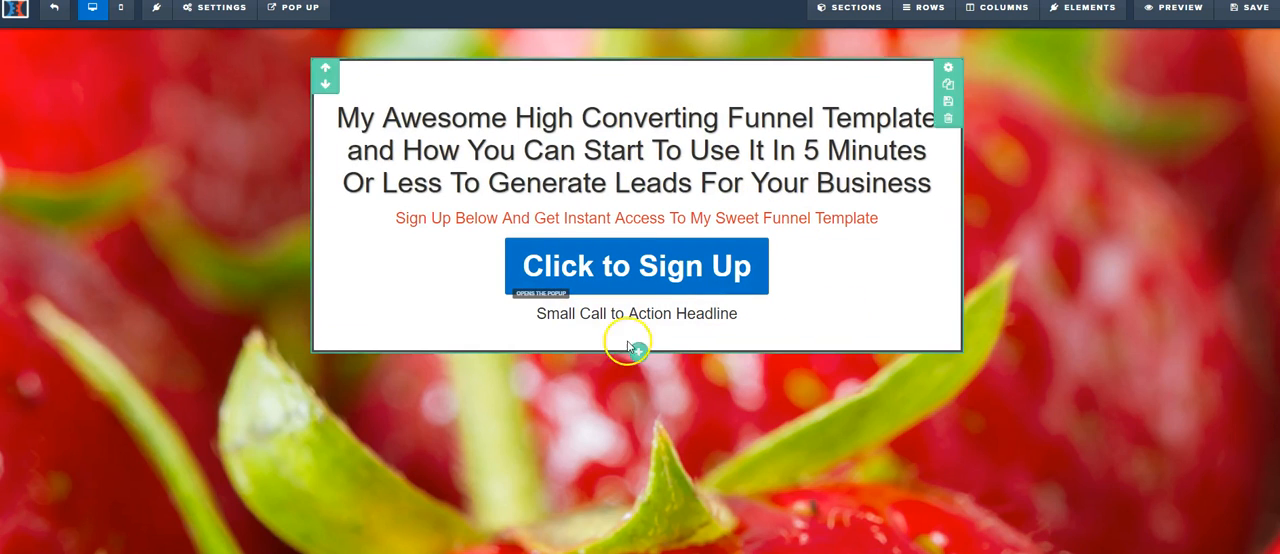
Step: Replace the small call to action headline with "Copyright 2017+" and the owner's full name, plus a second line "Your Information Is Secure"
{"action": "double_click", "coordinate": [706, 318]}
{"action": "key", "text": "ctrl+a"}
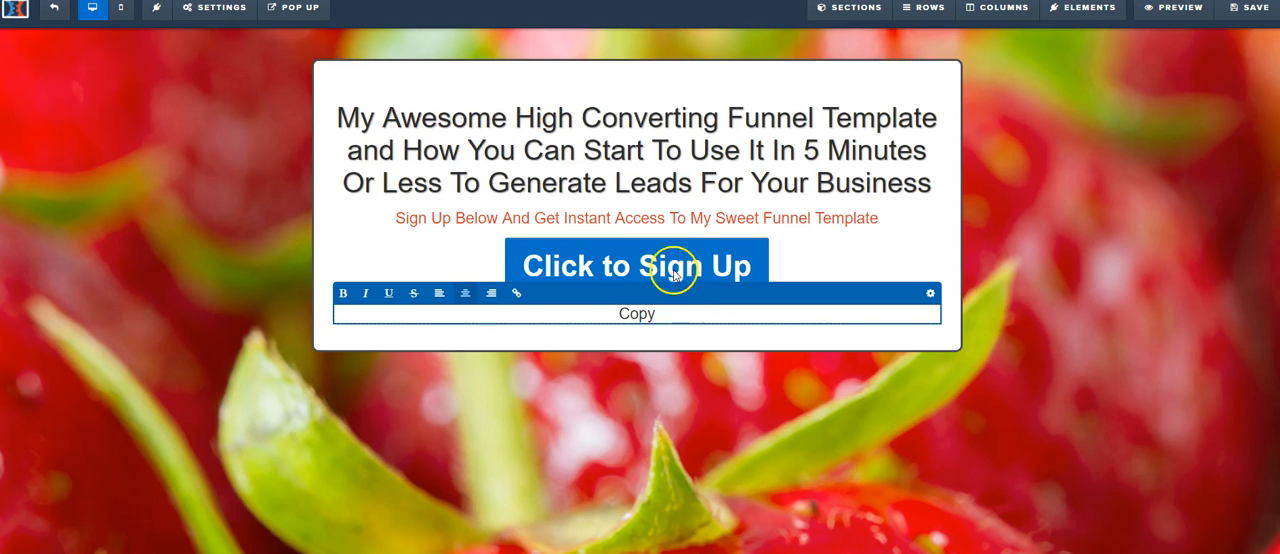
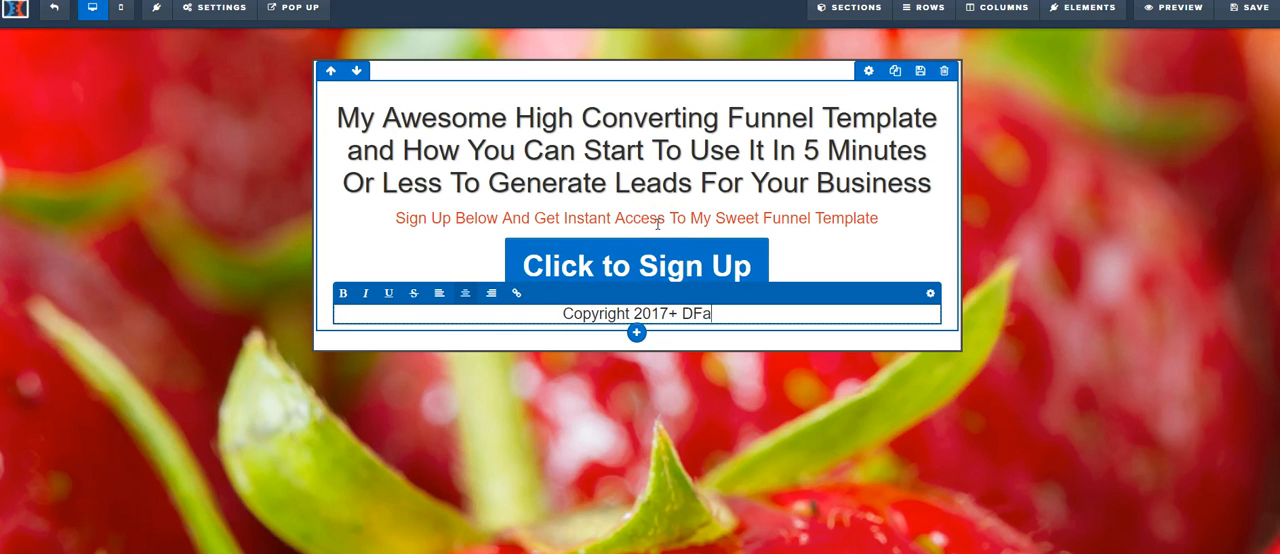
{"action": "key", "text": "Return"}
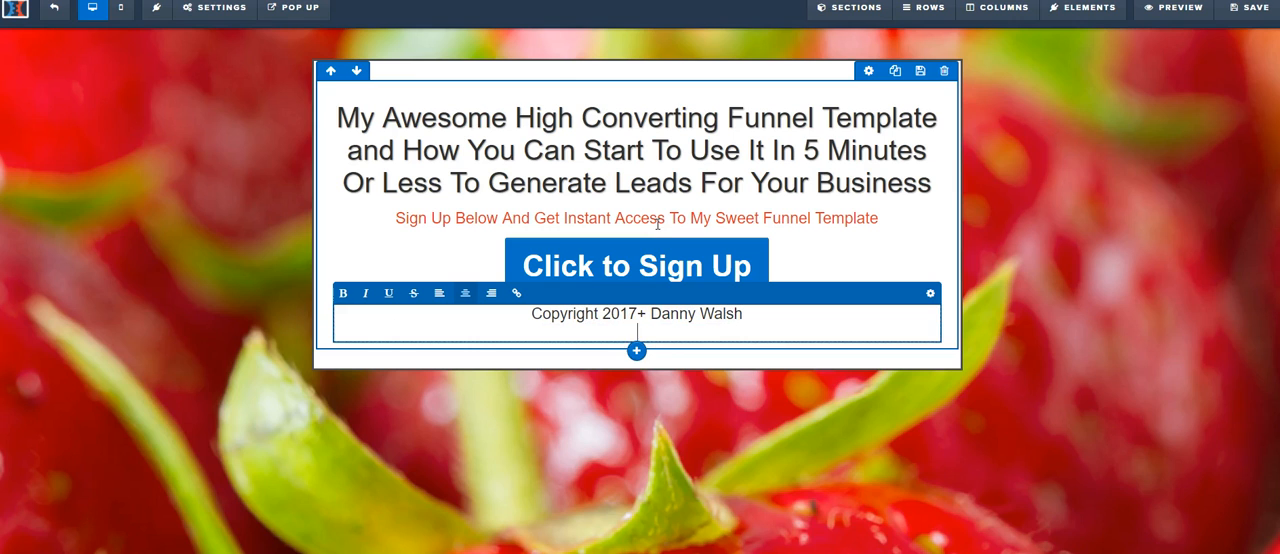
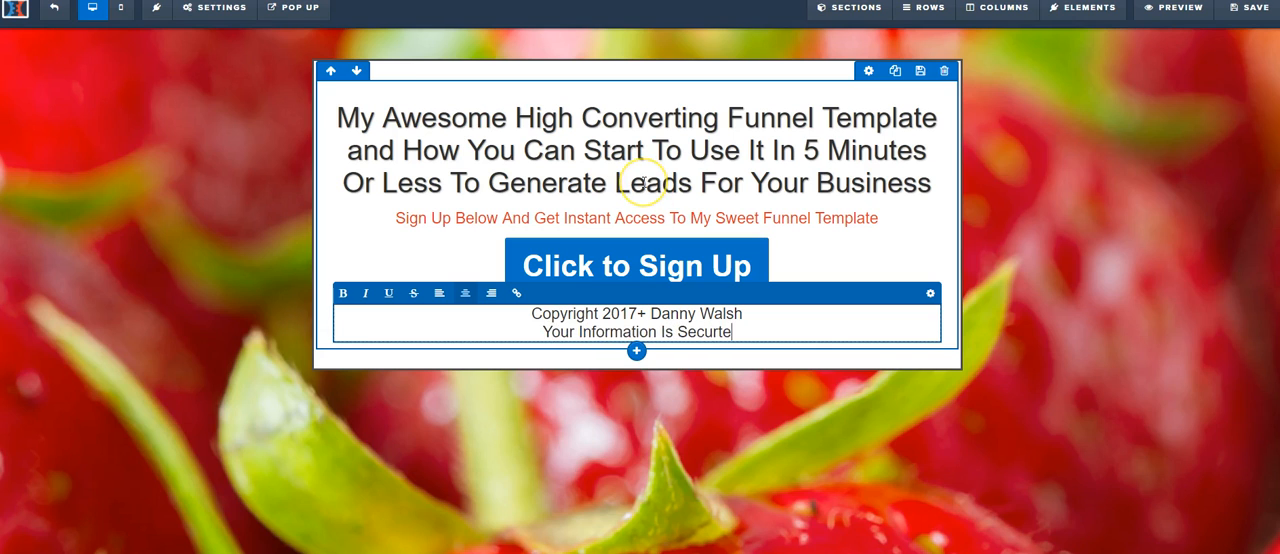
Step: Set the copyright text's top margin to 35 and text color to #474747, and reduce its font size
{"action": "left_click", "coordinate": [930, 293]}
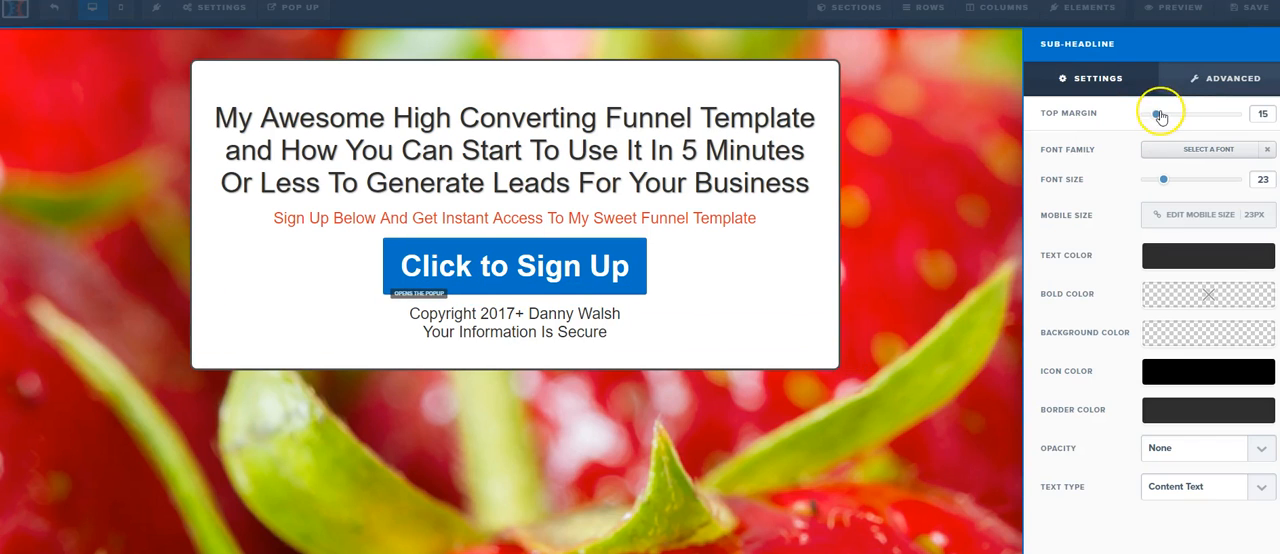
{"action": "left_click_drag", "start_coordinate": [1161, 115], "coordinate": [1176, 115]}
{"action": "left_click", "coordinate": [1183, 257]}
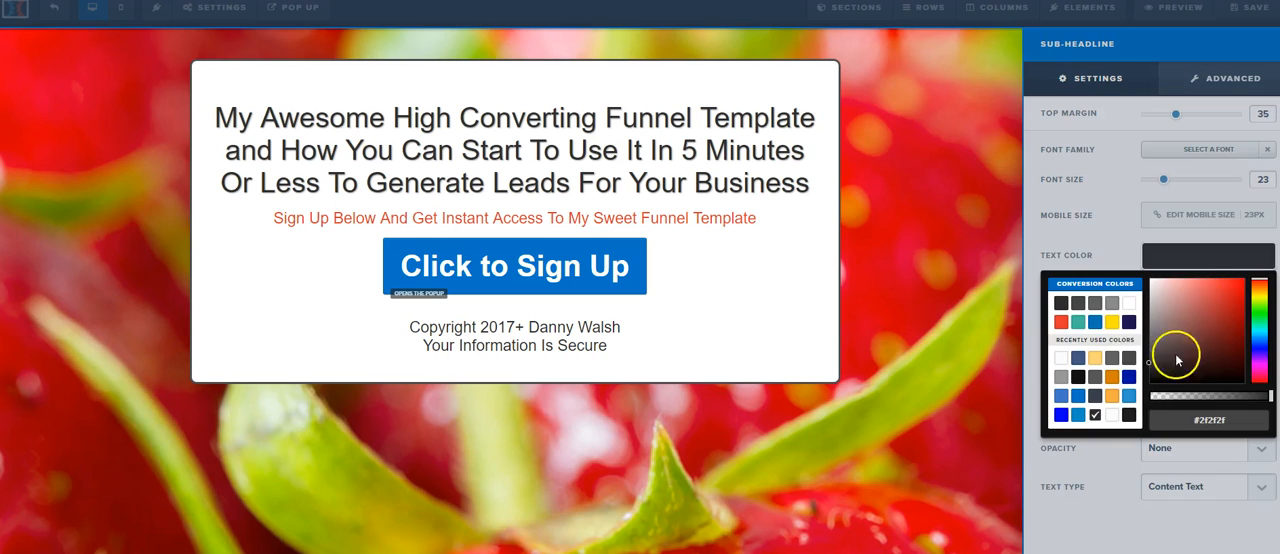
{"action": "left_click", "coordinate": [1079, 304]}
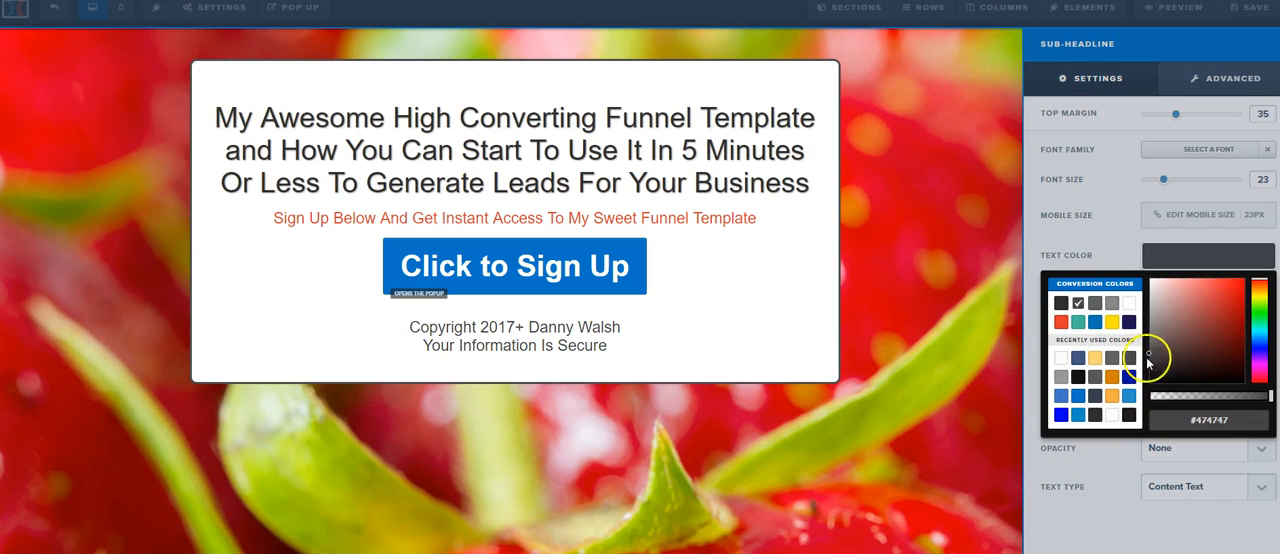
{"action": "left_click", "coordinate": [1128, 252]}
{"action": "left_click_drag", "start_coordinate": [1163, 183], "coordinate": [1148, 187]}
{"action": "left_click", "coordinate": [811, 270]}
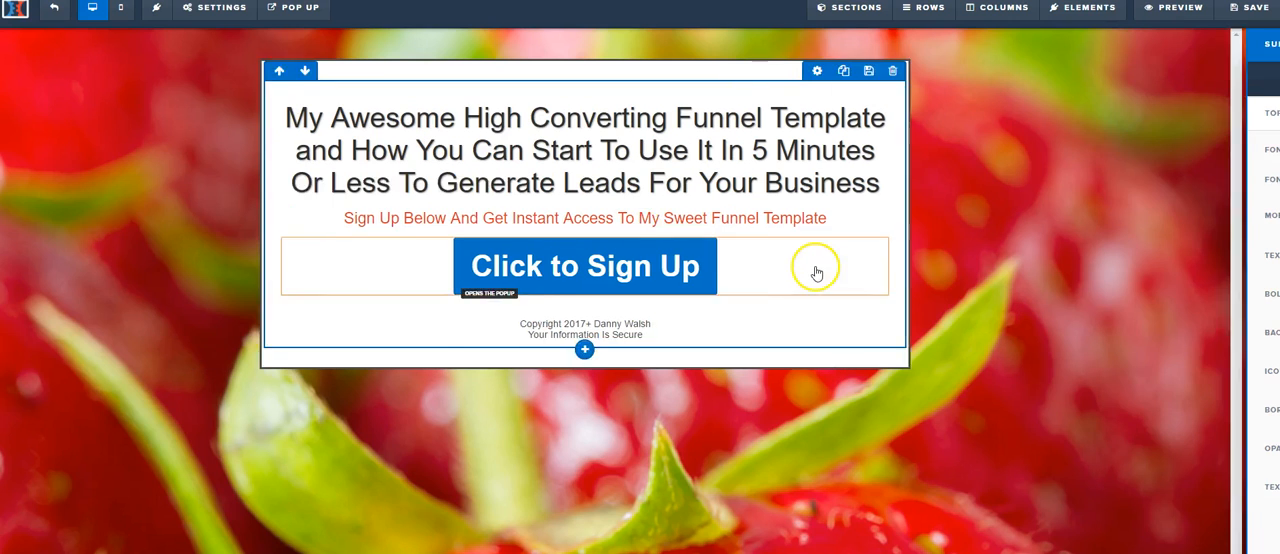
Step: Set the sign-up button's top margin to 30 and font size to 50, and save the page
{"action": "left_click", "coordinate": [880, 231]}
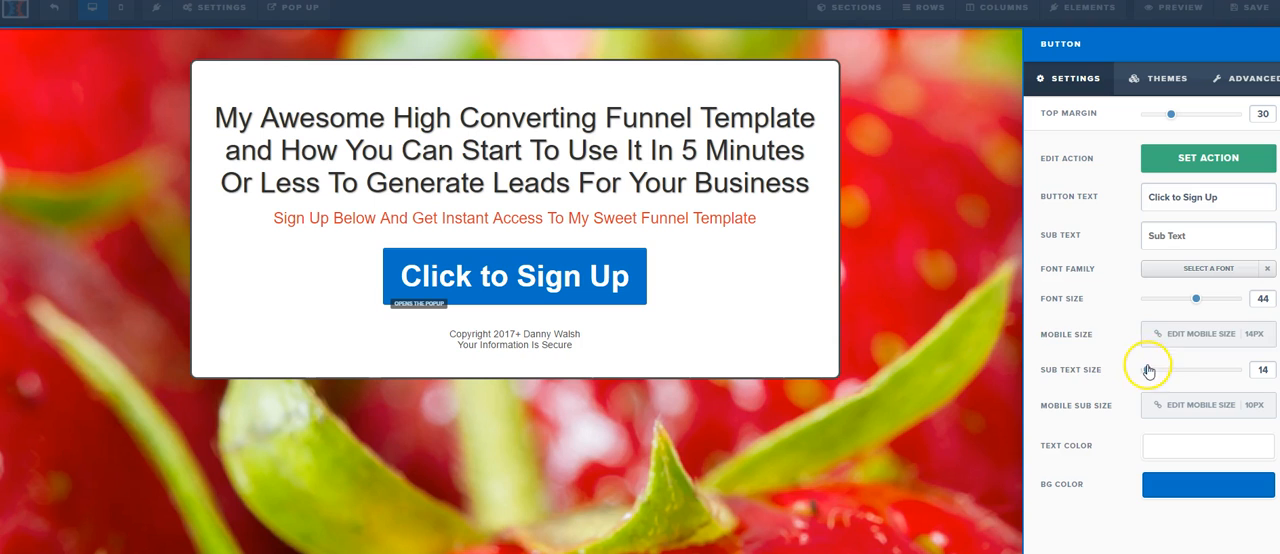
{"action": "left_click_drag", "start_coordinate": [1197, 300], "coordinate": [1203, 300]}
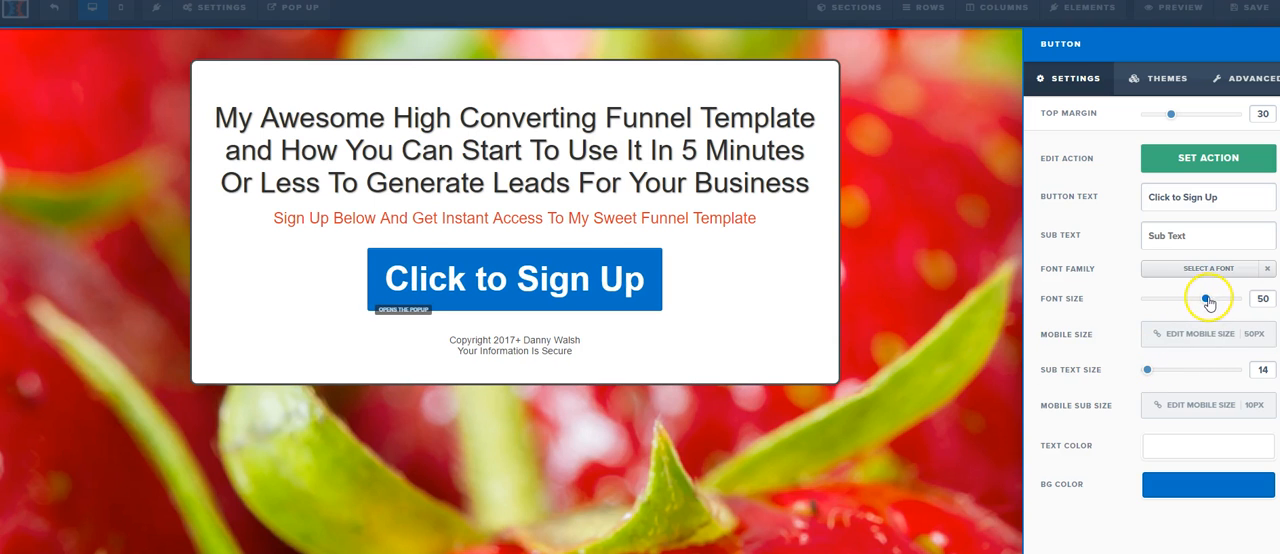
{"action": "left_click", "coordinate": [716, 292]}
{"action": "left_click", "coordinate": [1251, 8]}
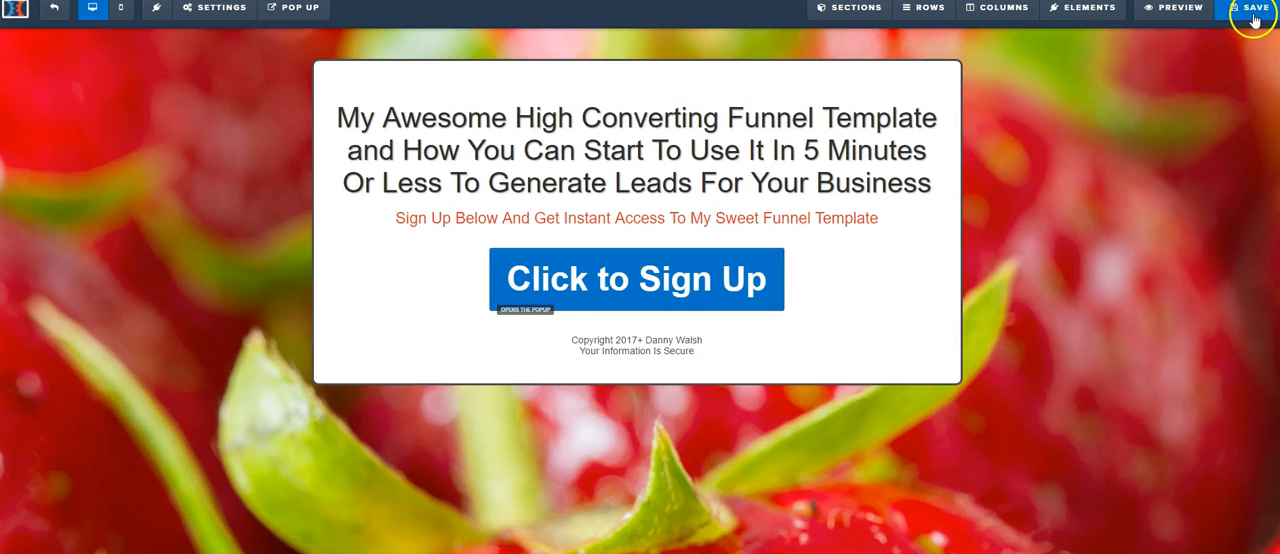
Step: Add a video element between the red sub-headline and the sign-up button
{"action": "left_click", "coordinate": [637, 232]}
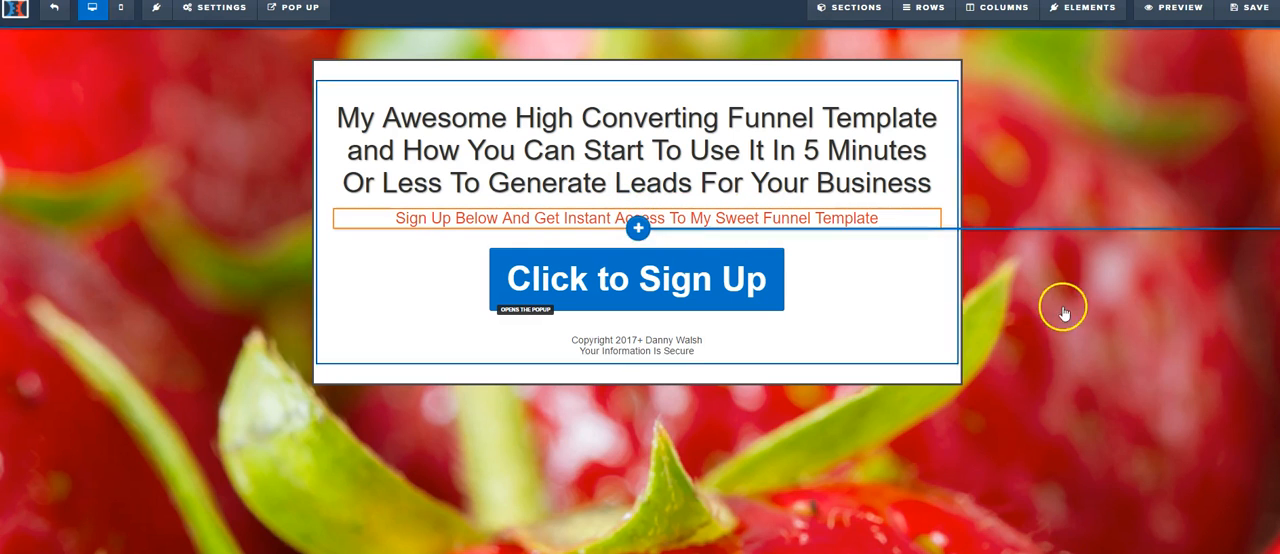
{"action": "left_click", "coordinate": [1015, 427]}
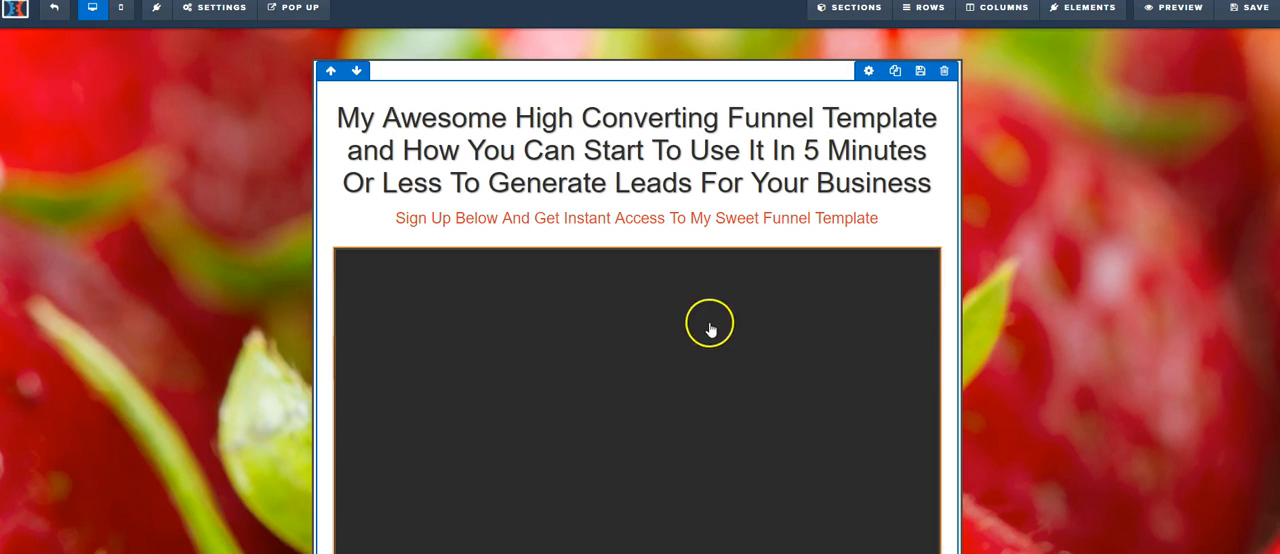
Step: Set the video's width to Half Width
{"action": "left_click", "coordinate": [800, 289]}
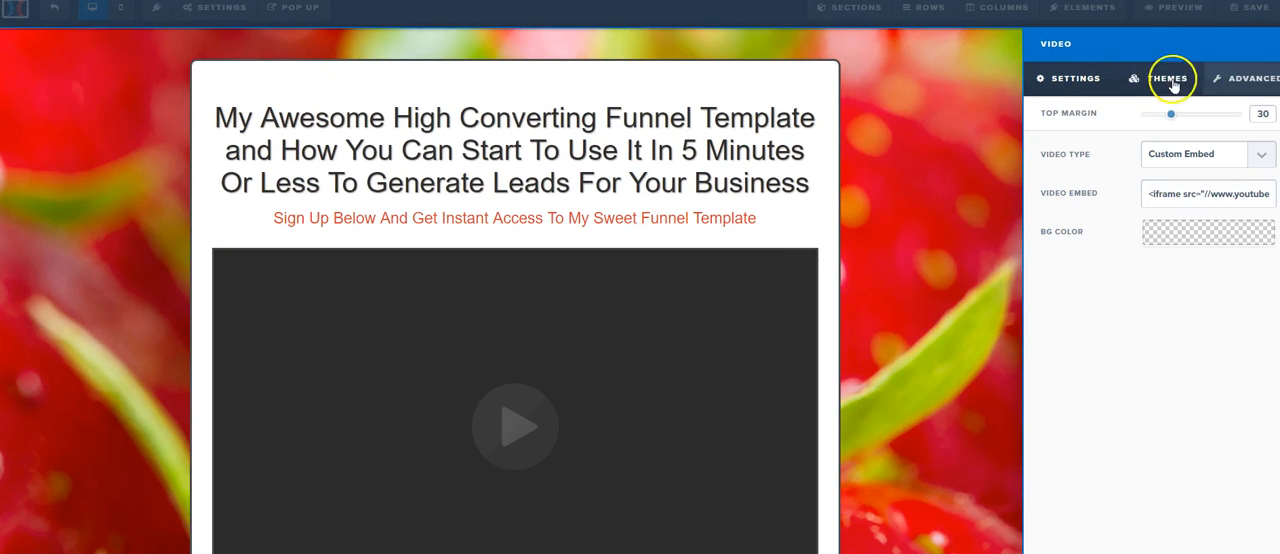
{"action": "left_click", "coordinate": [1250, 79]}
{"action": "left_click", "coordinate": [1160, 155]}
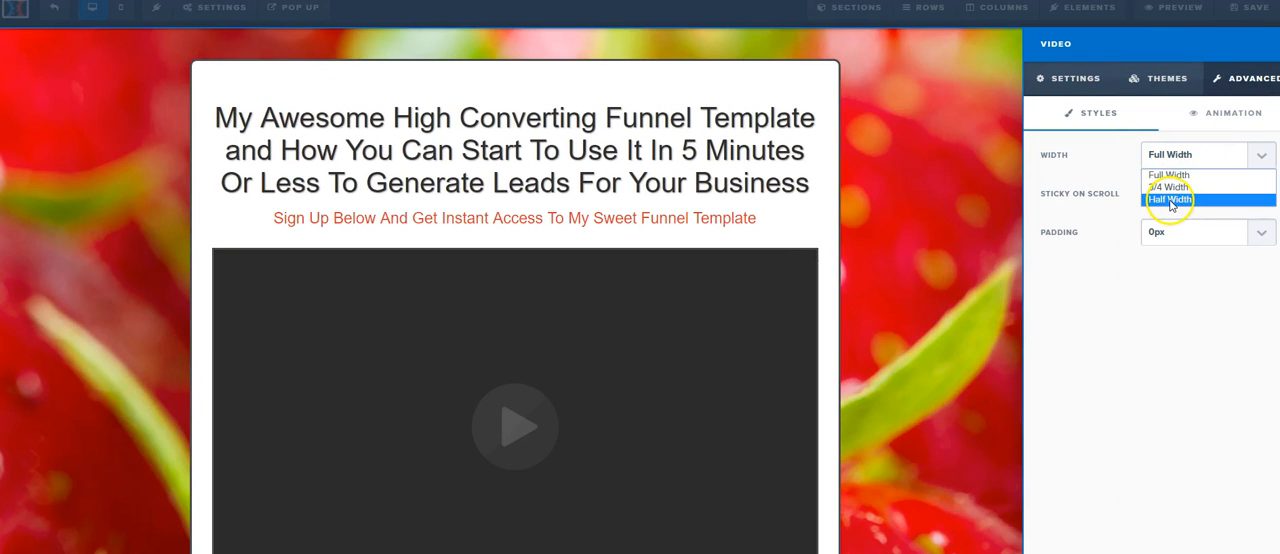
{"action": "left_click", "coordinate": [1168, 199]}
{"action": "left_click", "coordinate": [547, 301]}
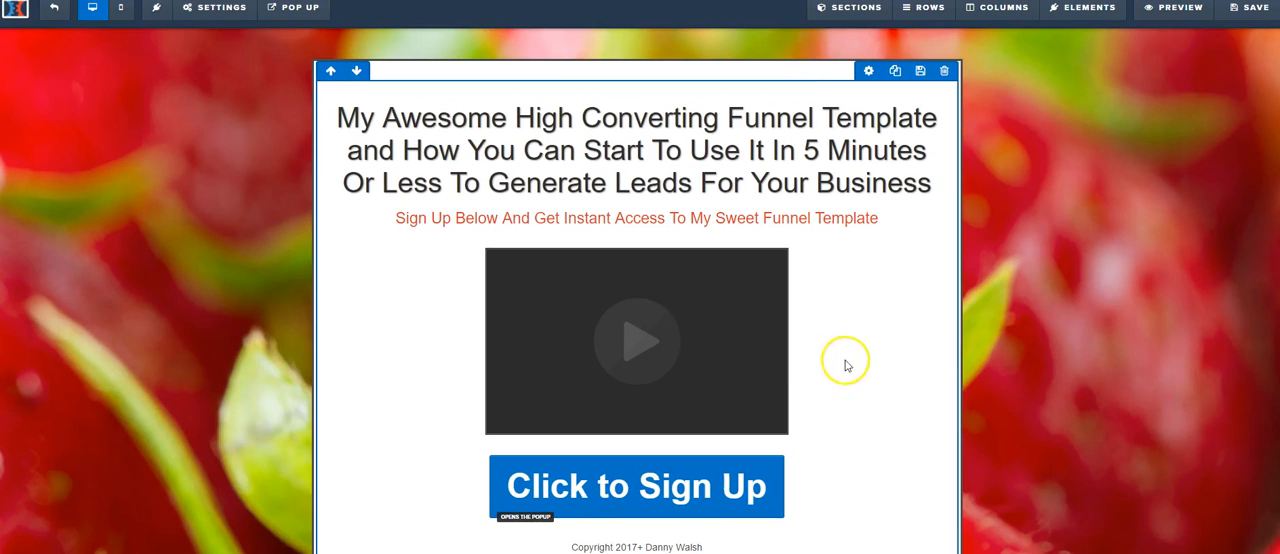
Step: Set the video's width to 3/4 Width
{"action": "left_click", "coordinate": [731, 296]}
{"action": "left_click", "coordinate": [1240, 80]}
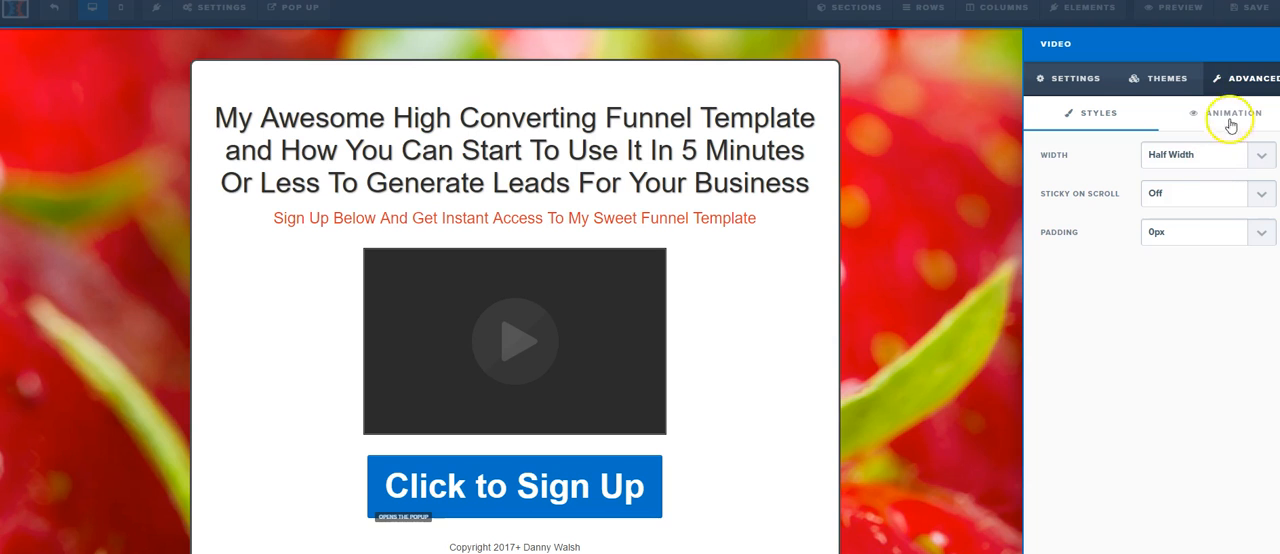
{"action": "left_click", "coordinate": [1192, 155]}
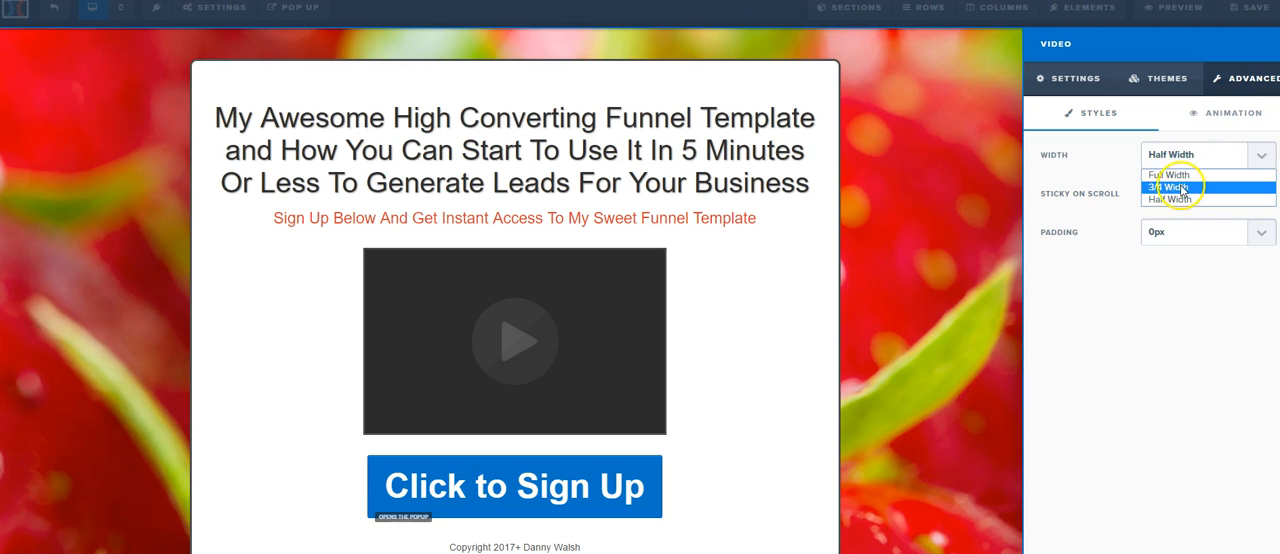
{"action": "left_click", "coordinate": [1168, 188]}
{"action": "left_click", "coordinate": [905, 318]}
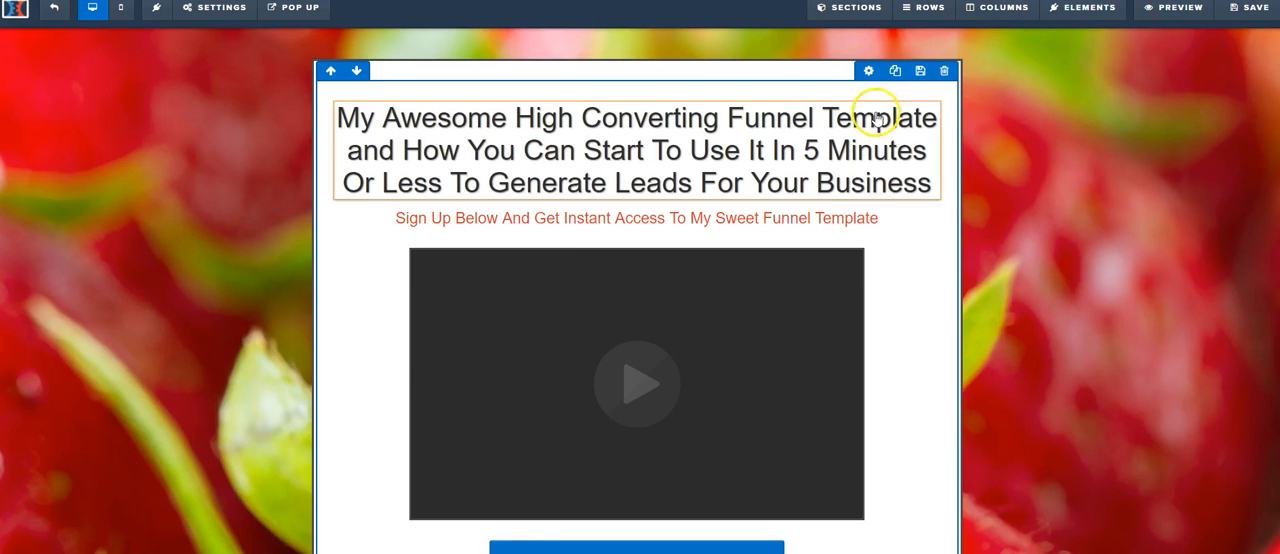
Step: Set the top padding of the row containing the headline and video to 0
{"action": "left_click", "coordinate": [877, 69]}
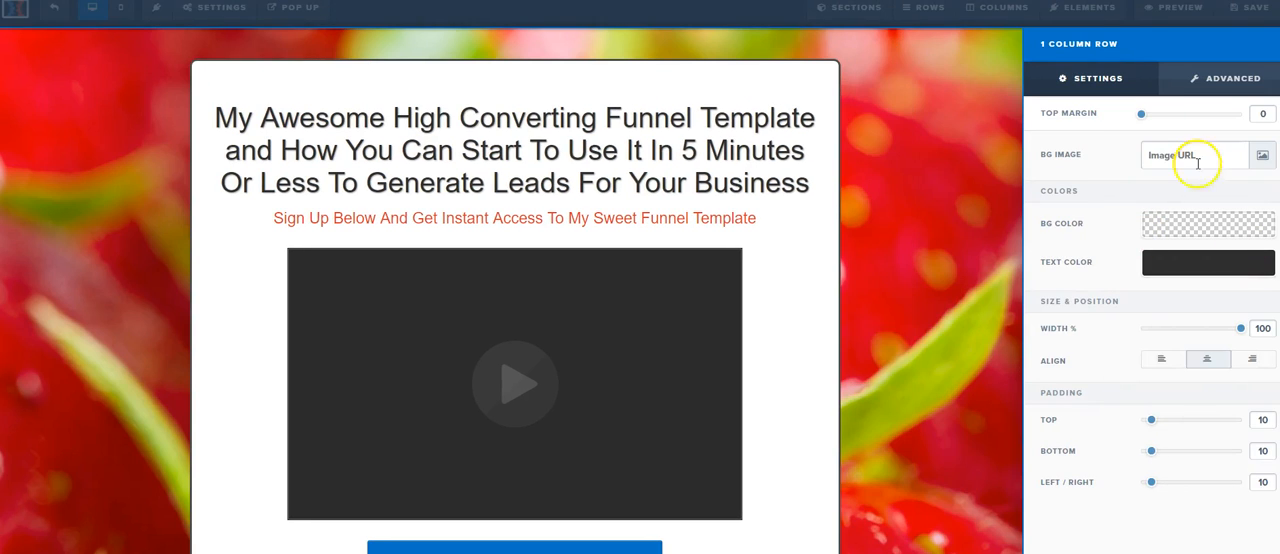
{"action": "left_click_drag", "start_coordinate": [1152, 421], "coordinate": [1139, 421]}
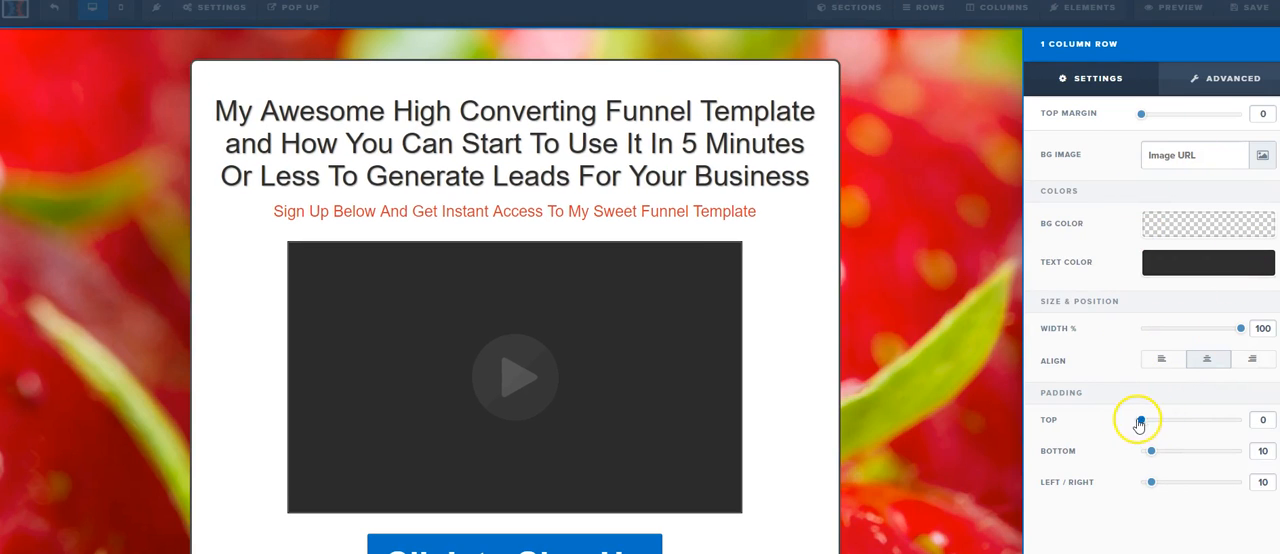
{"action": "left_click", "coordinate": [800, 70]}
Step: Set the Sales Copy & Optin section's top padding to 5 and bottom padding to 10
{"action": "left_click", "coordinate": [948, 67]}
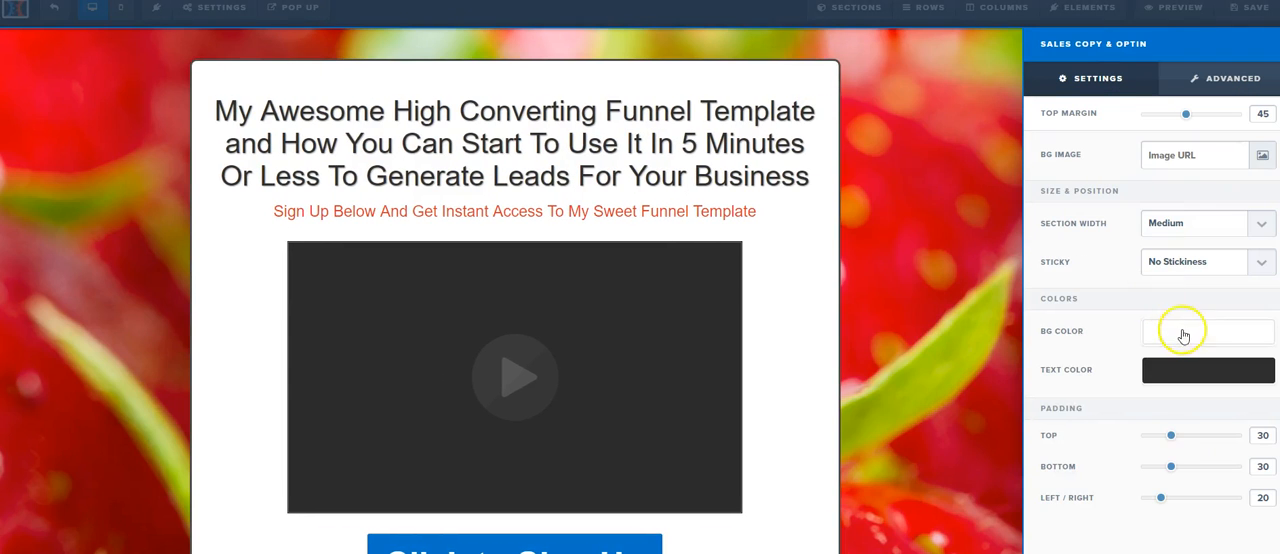
{"action": "left_click_drag", "start_coordinate": [1171, 438], "coordinate": [1141, 438]}
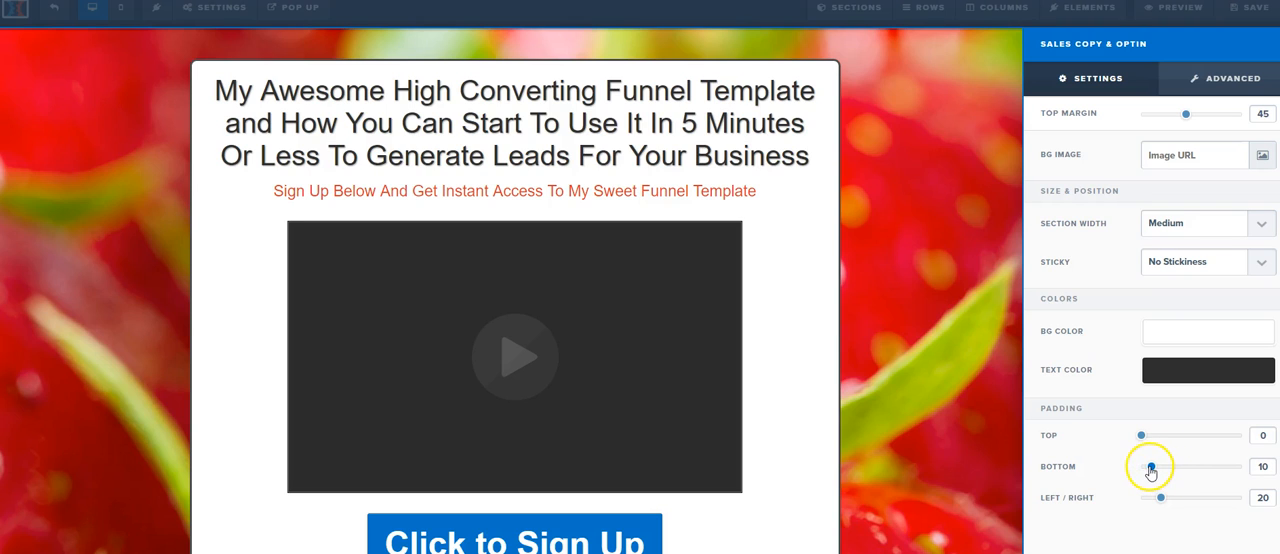
{"action": "left_click_drag", "start_coordinate": [1143, 438], "coordinate": [1147, 437]}
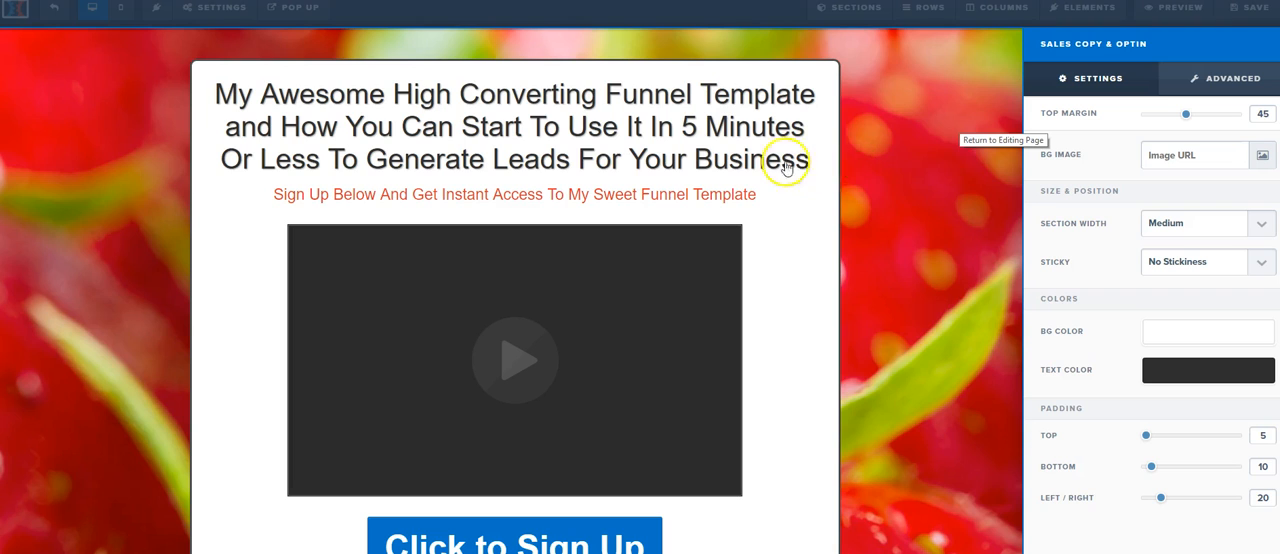
{"action": "left_click", "coordinate": [903, 187]}
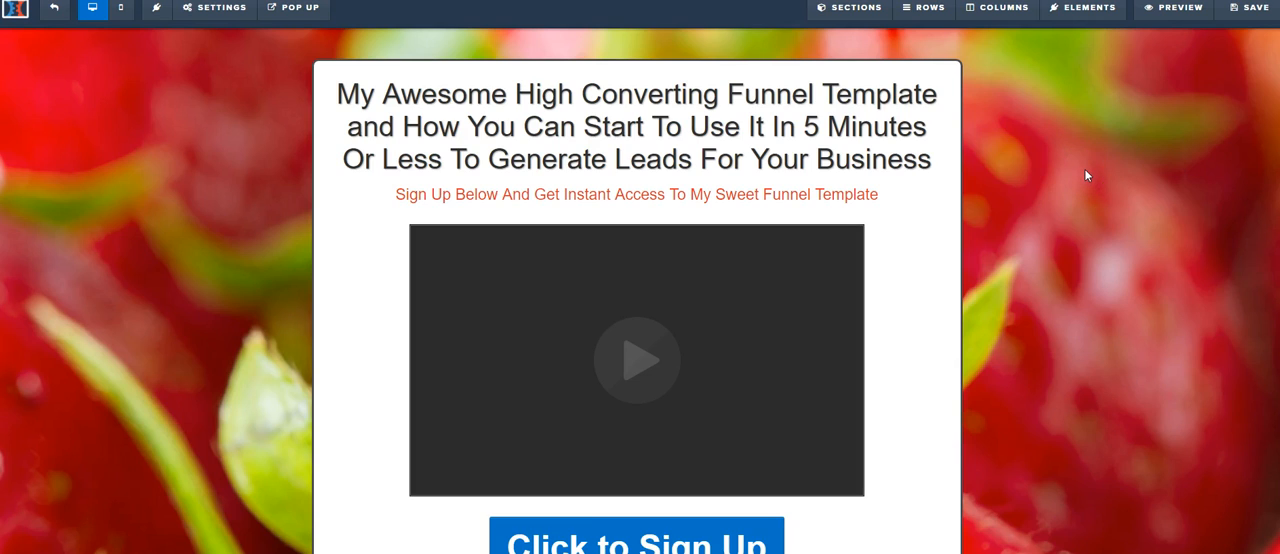
{"action": "left_click", "coordinate": [1038, 172]}
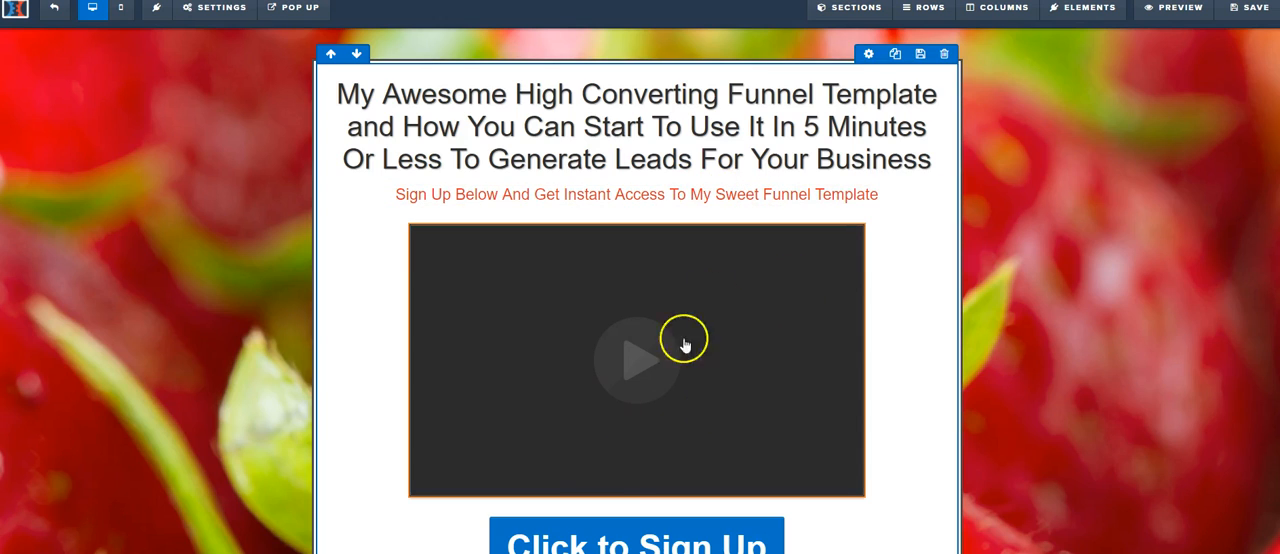
{"action": "scroll", "coordinate": [755, 340], "scroll_direction": "down", "scroll_amount": 1}
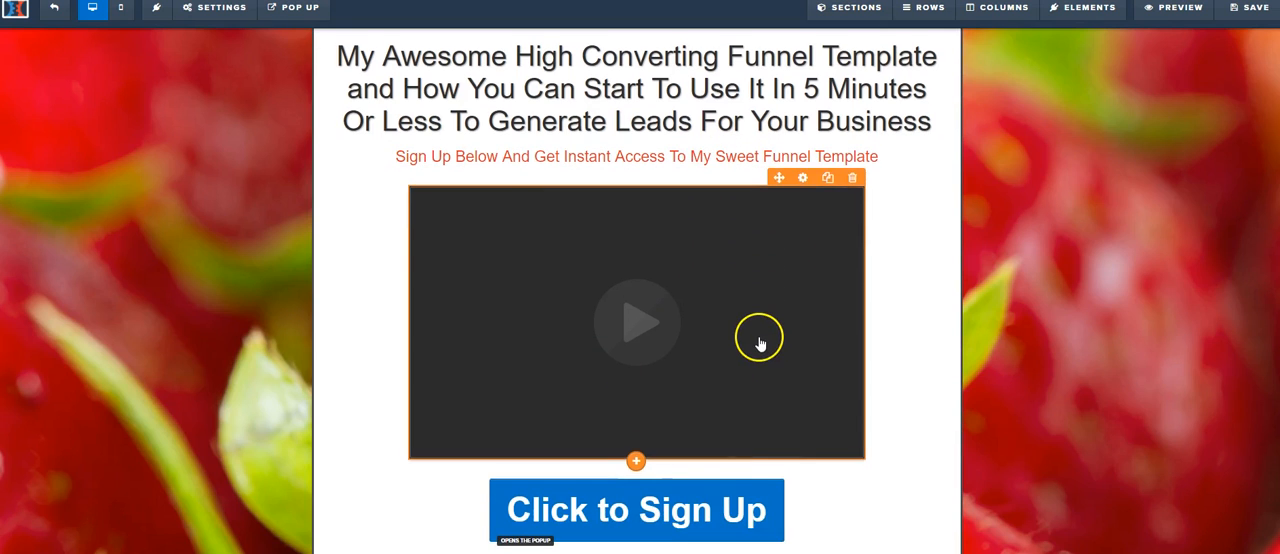
{"action": "left_click", "coordinate": [730, 494]}
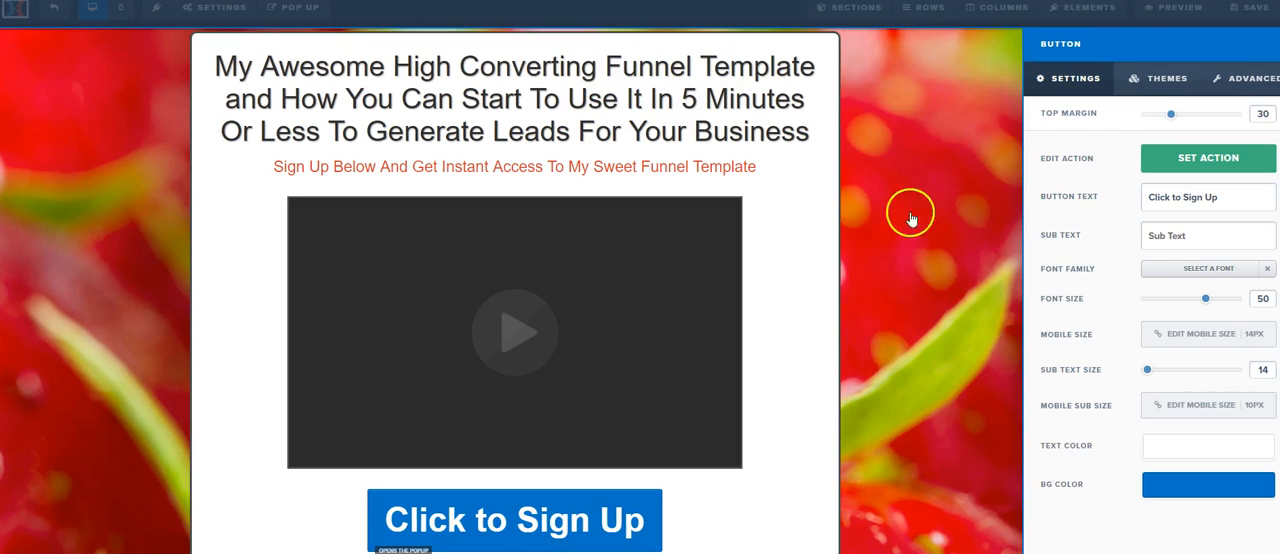
{"action": "left_click", "coordinate": [847, 82]}
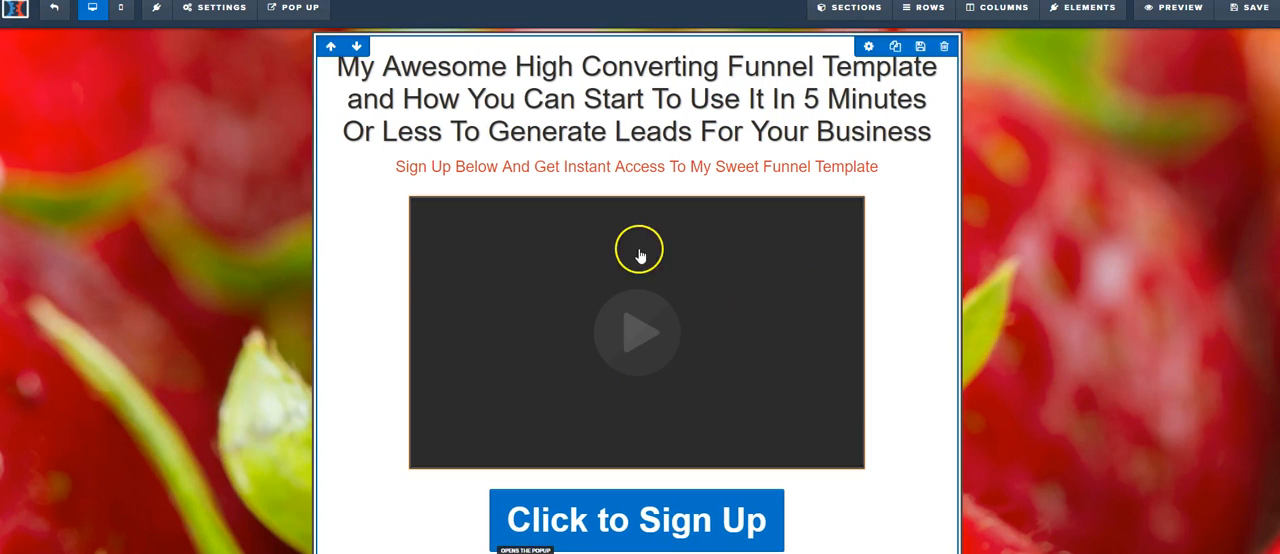
Step: Save the landing page and open the automation settings of the funnel's Optin step
{"action": "left_click", "coordinate": [1240, 8]}
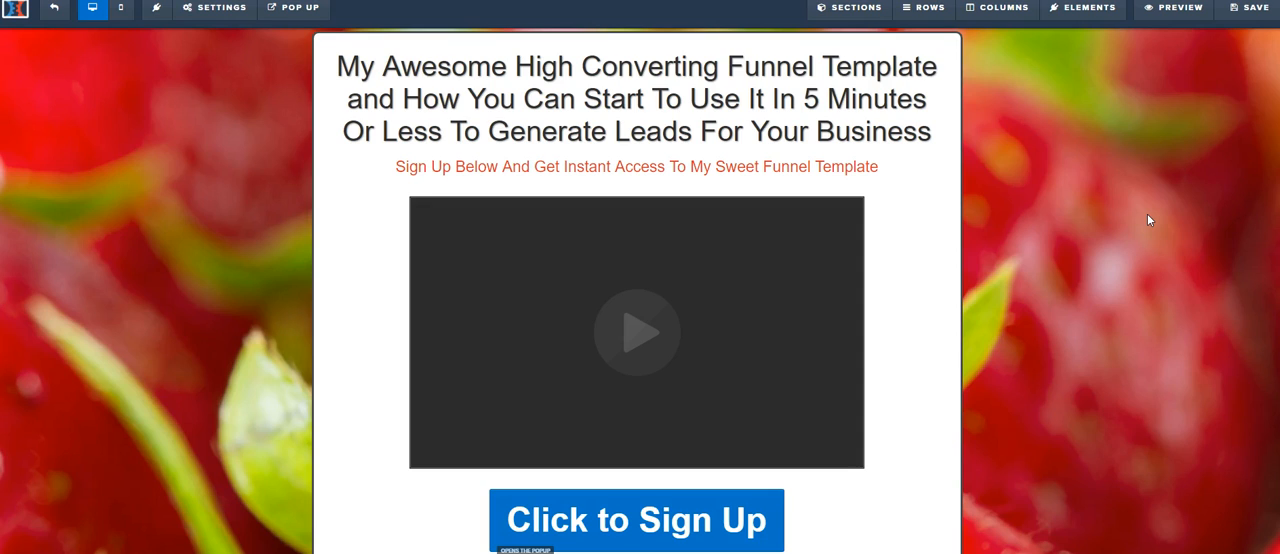
{"action": "left_click", "coordinate": [1248, 8]}
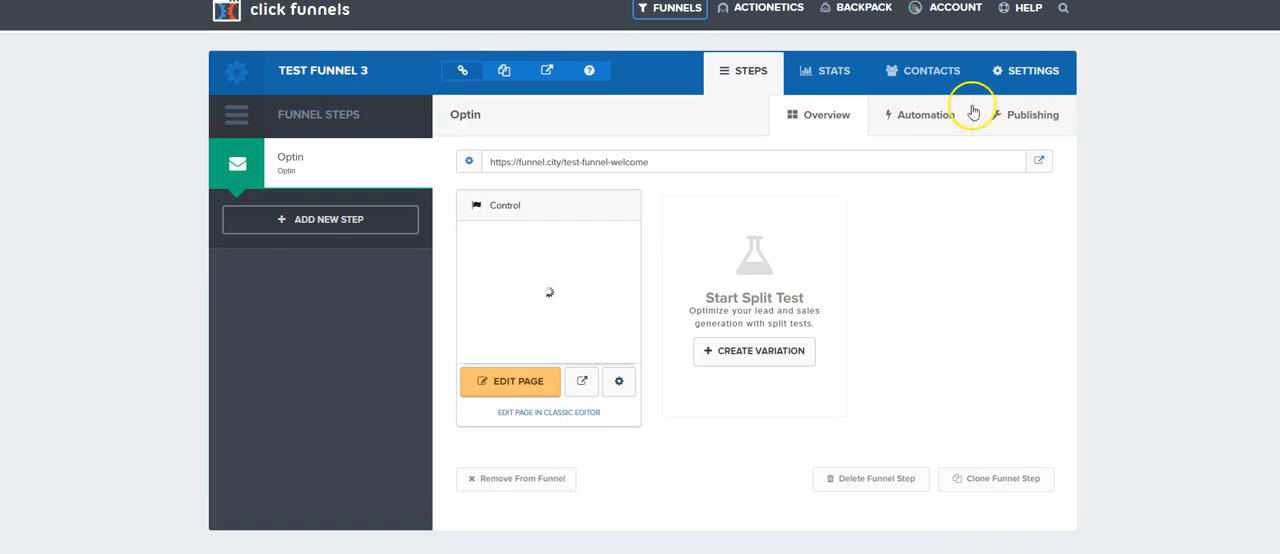
{"action": "left_click", "coordinate": [925, 125]}
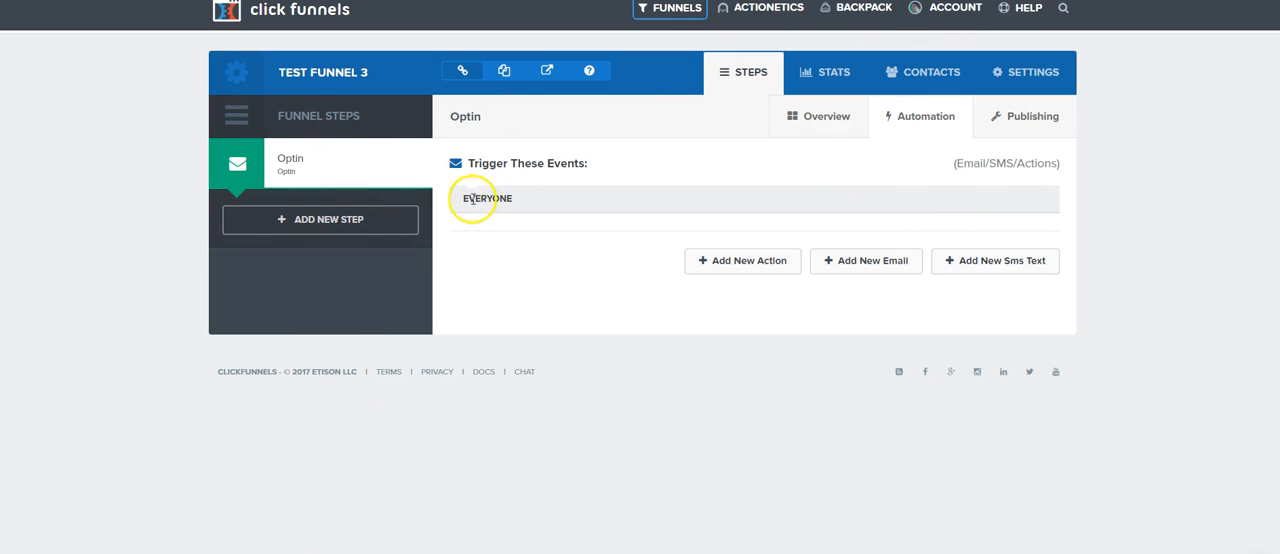
Step: Create a funnel action named "Tell Me" for everyone that performs an Email Notification, entering the owner's e-mail address as the one to notify
{"action": "left_click", "coordinate": [746, 260]}
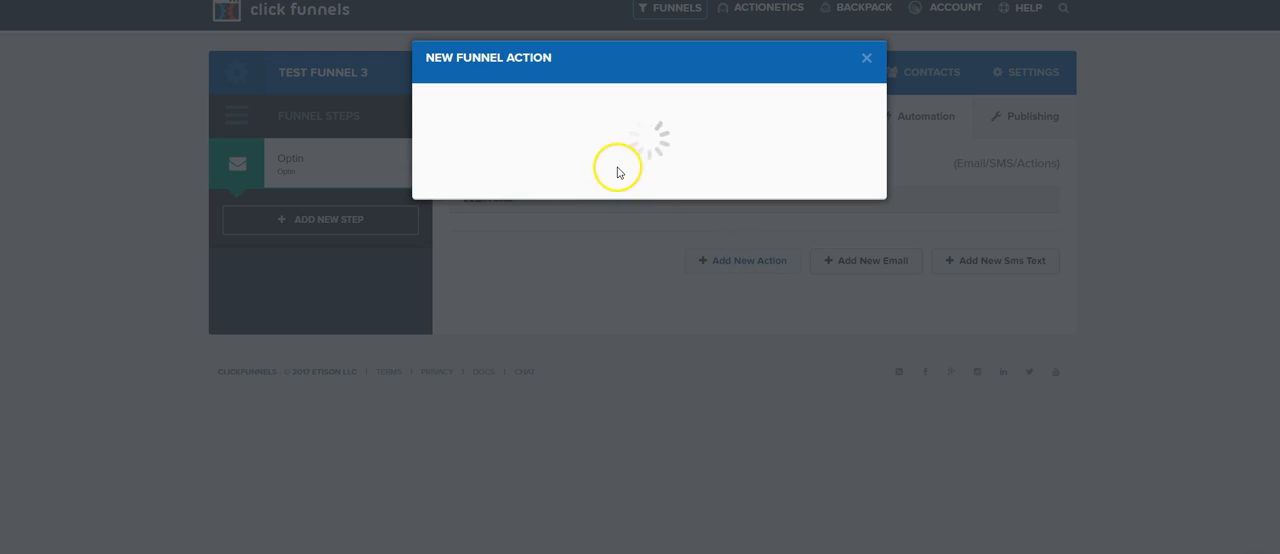
{"action": "left_click", "coordinate": [557, 163]}
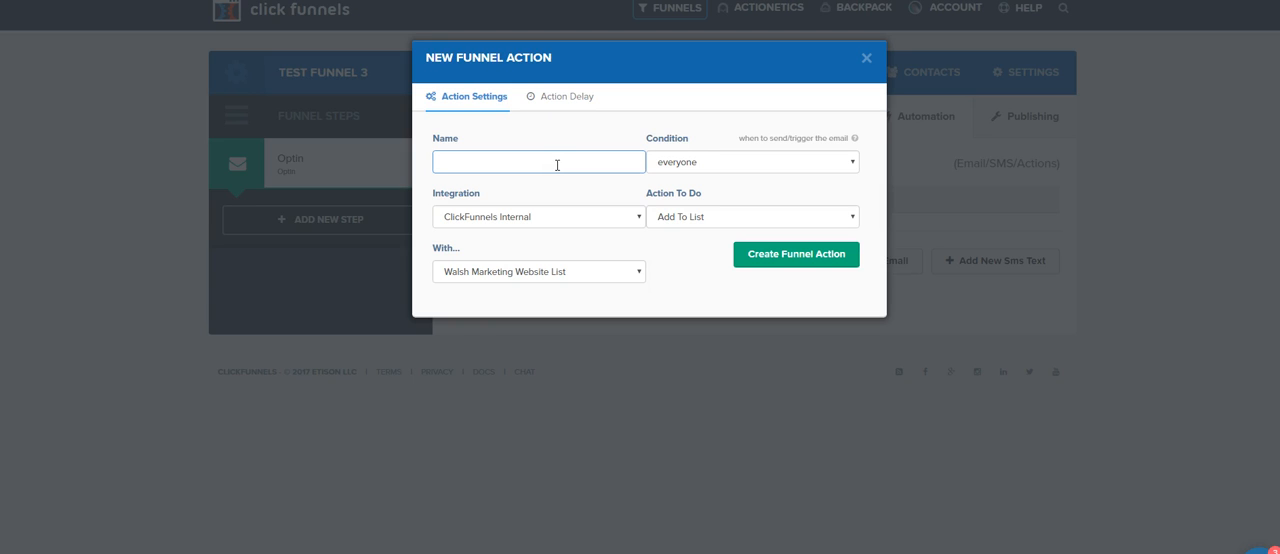
{"action": "type", "text": "Tell Ma"}
{"action": "left_click", "coordinate": [696, 216]}
{"action": "left_click", "coordinate": [694, 259]}
{"action": "left_click", "coordinate": [545, 275]}
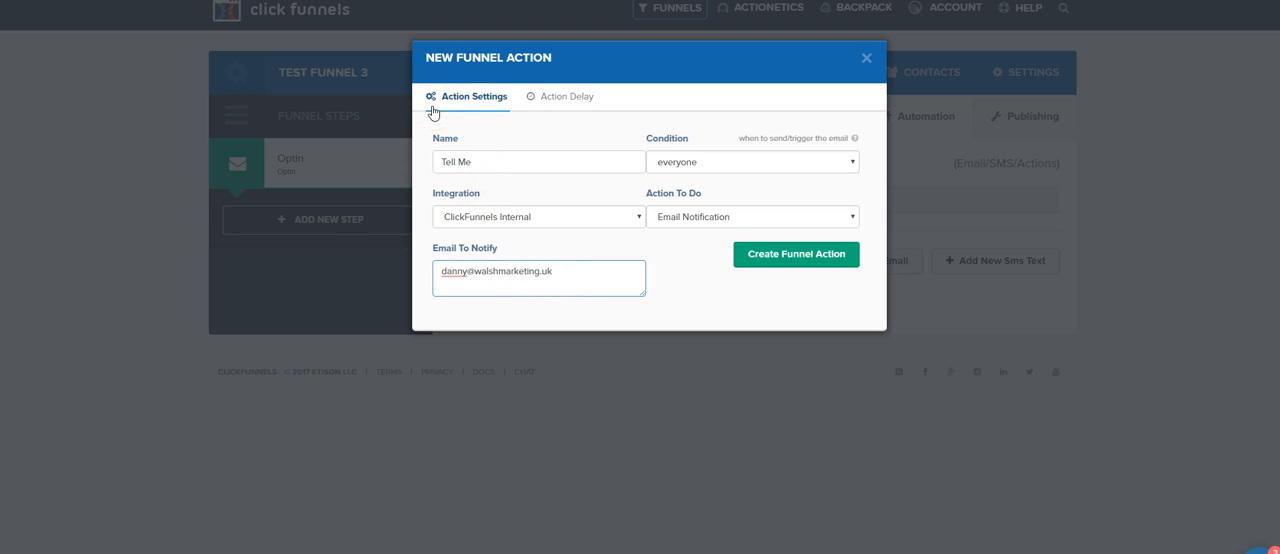
{"action": "left_click", "coordinate": [801, 259]}
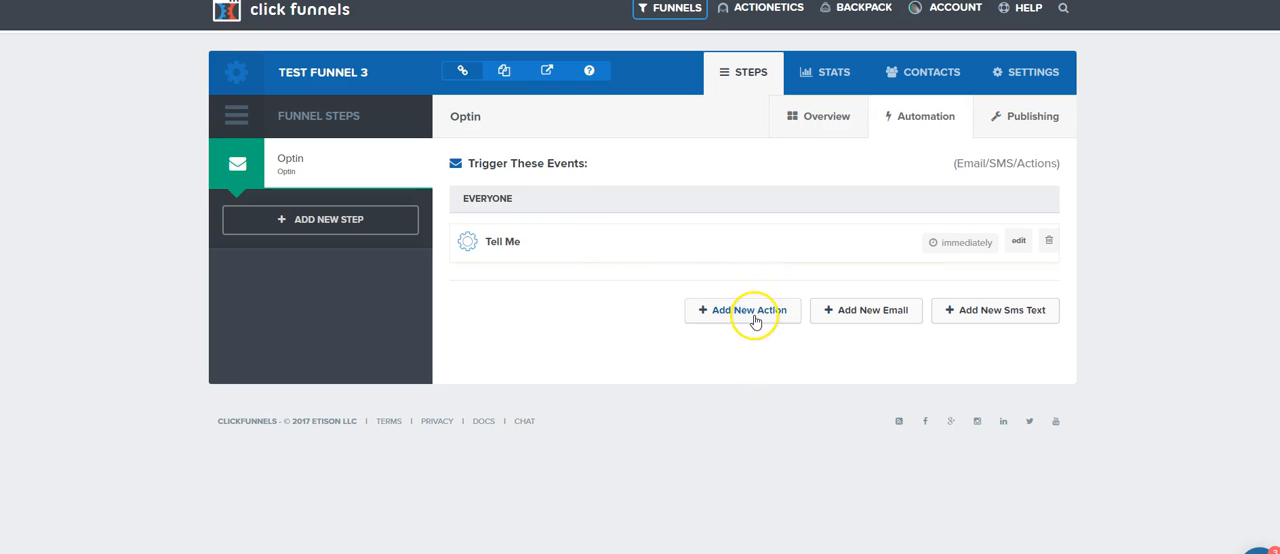
Step: Create a second funnel action named "Add To Lsit" that adds everyone to the Walsh Marketing Website List
{"action": "left_click", "coordinate": [753, 316]}
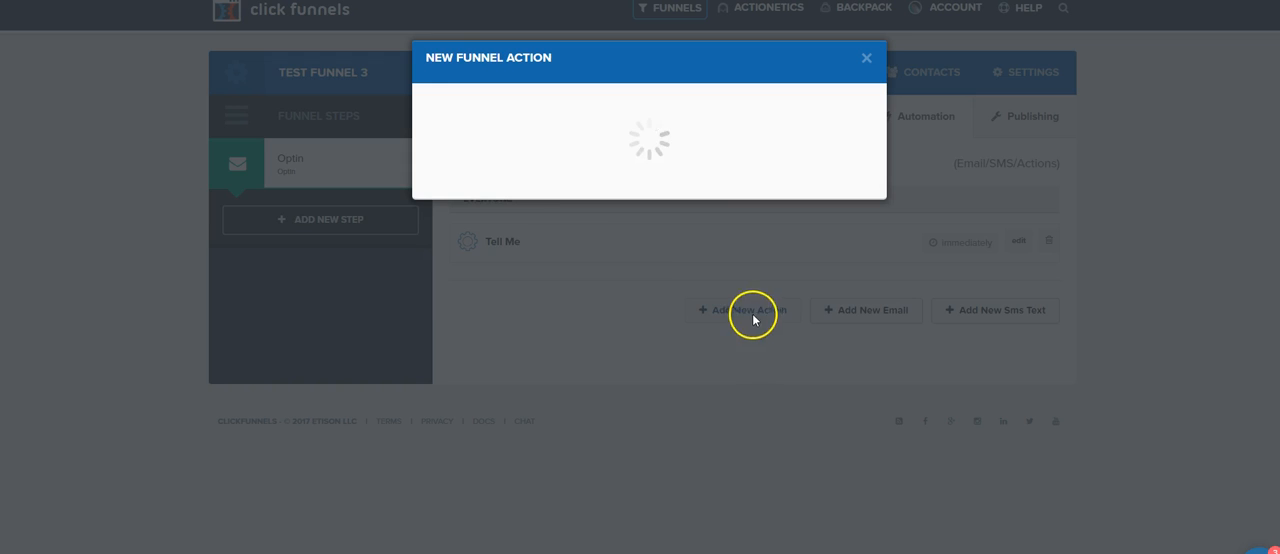
{"action": "left_click", "coordinate": [500, 160]}
{"action": "type", "text": "Add To Lsit"}
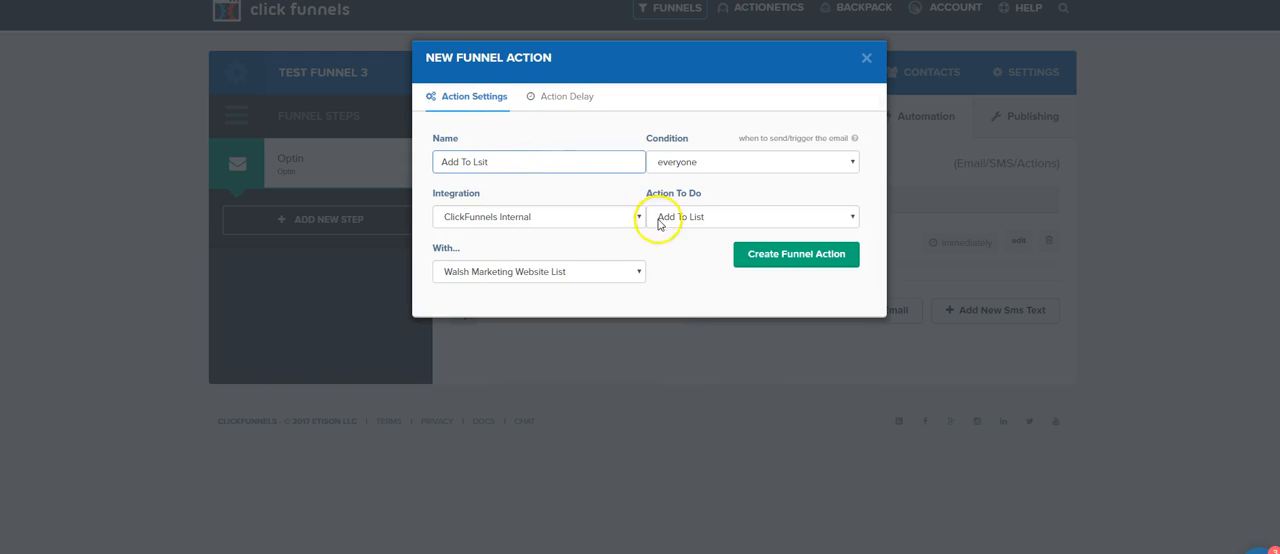
{"action": "left_click", "coordinate": [626, 273]}
{"action": "scroll", "coordinate": [632, 440], "scroll_direction": "down", "scroll_amount": 10}
{"action": "scroll", "coordinate": [630, 400], "scroll_direction": "up", "scroll_amount": 3}
{"action": "scroll", "coordinate": [626, 356], "scroll_direction": "up", "scroll_amount": 6}
{"action": "scroll", "coordinate": [620, 360], "scroll_direction": "down", "scroll_amount": 10}
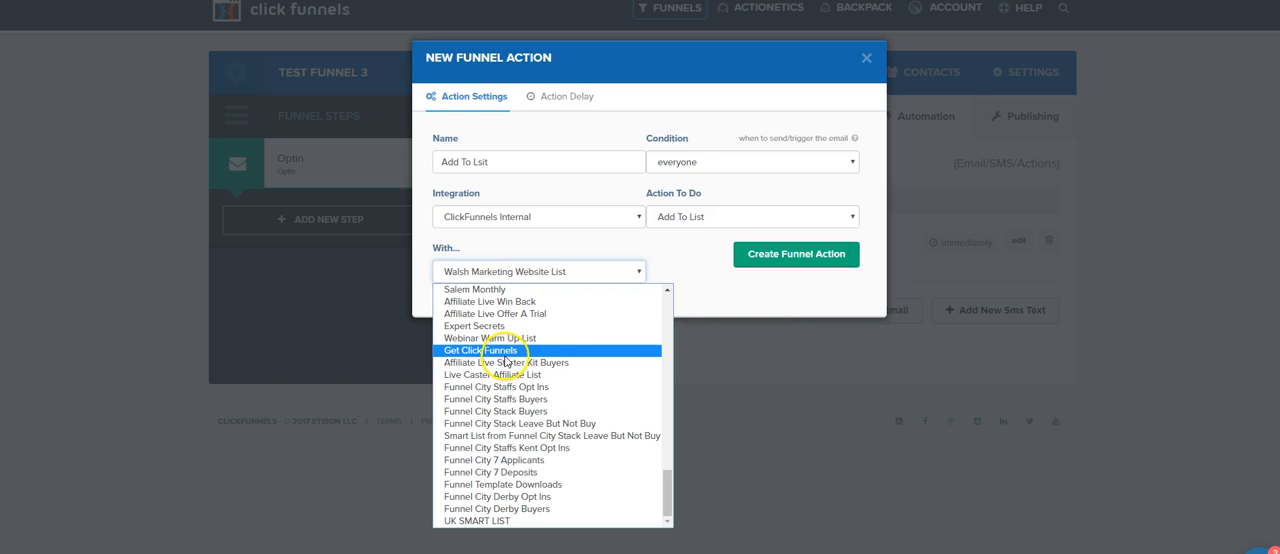
{"action": "scroll", "coordinate": [500, 355], "scroll_direction": "up", "scroll_amount": 5}
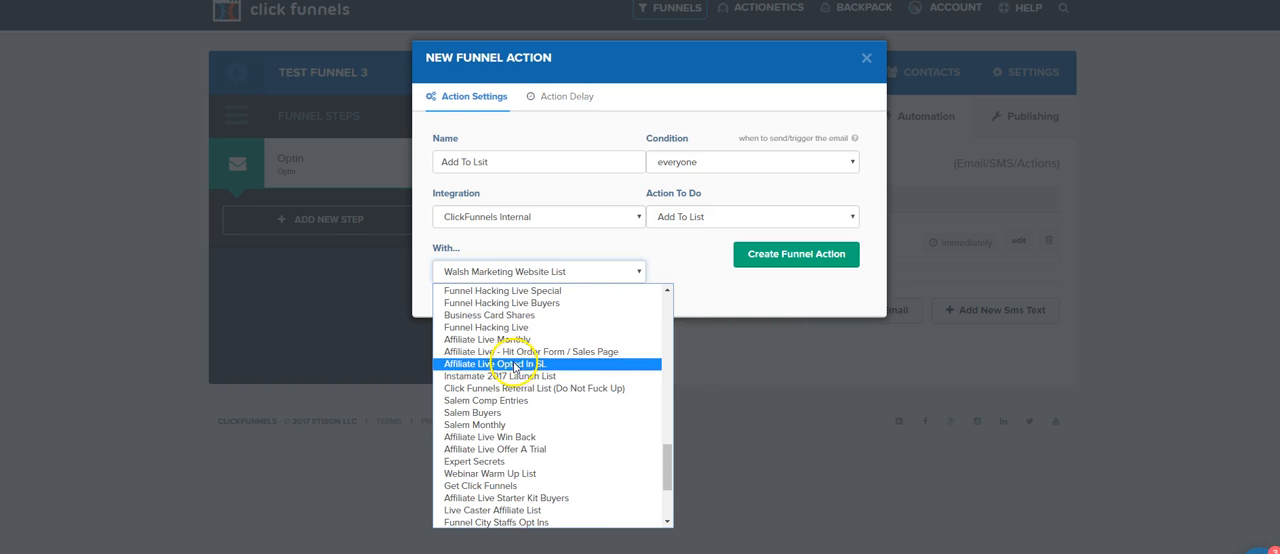
{"action": "scroll", "coordinate": [505, 345], "scroll_direction": "up", "scroll_amount": 10}
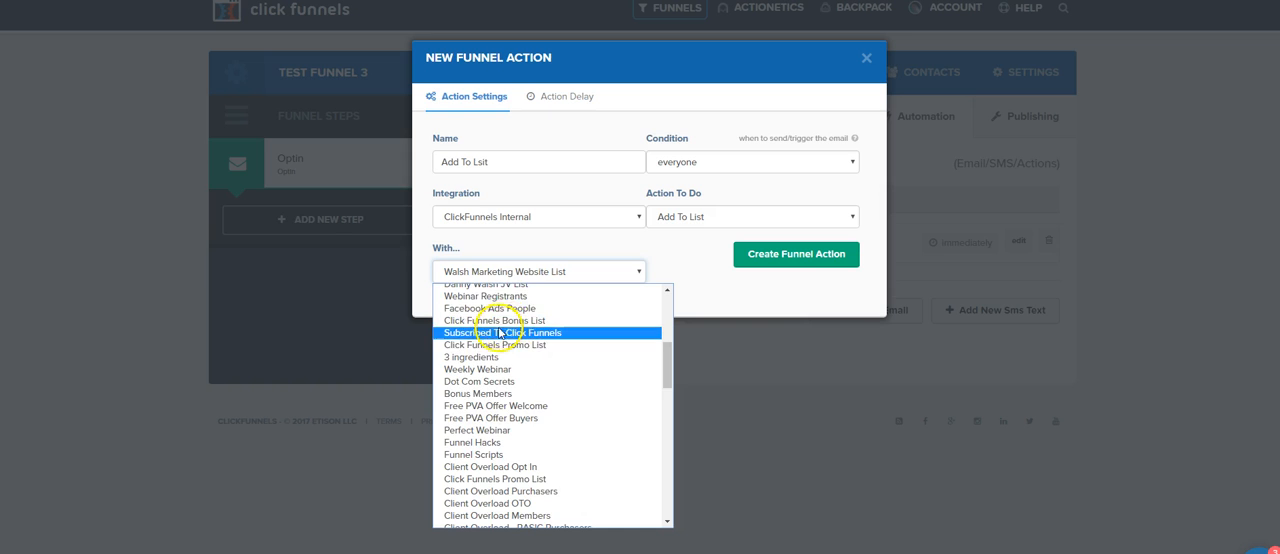
{"action": "scroll", "coordinate": [520, 370], "scroll_direction": "up", "scroll_amount": 2}
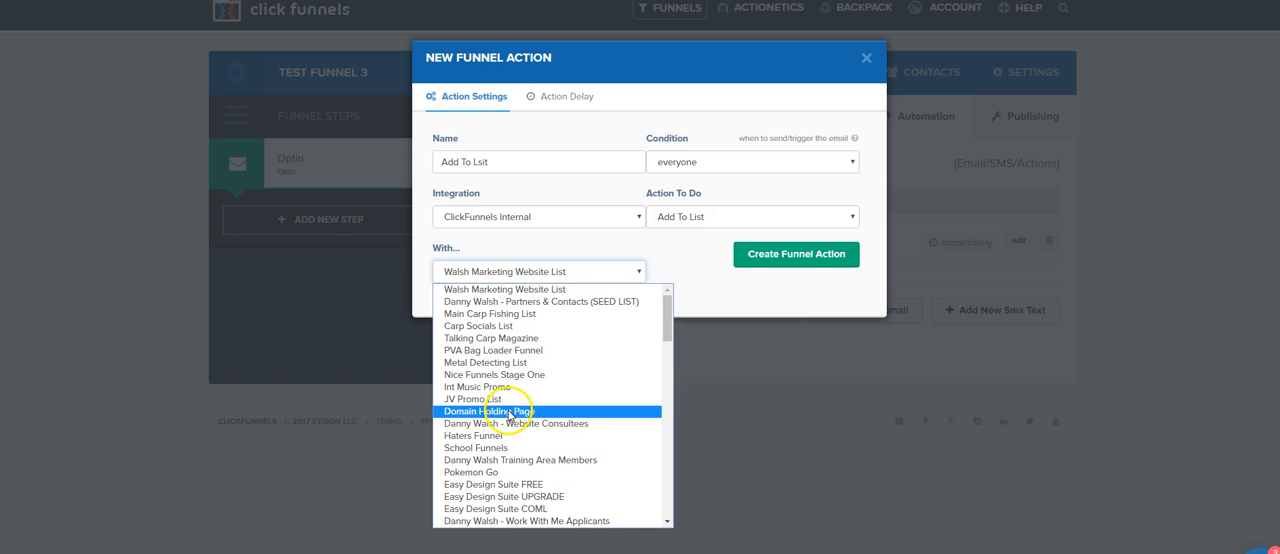
{"action": "left_click", "coordinate": [505, 289]}
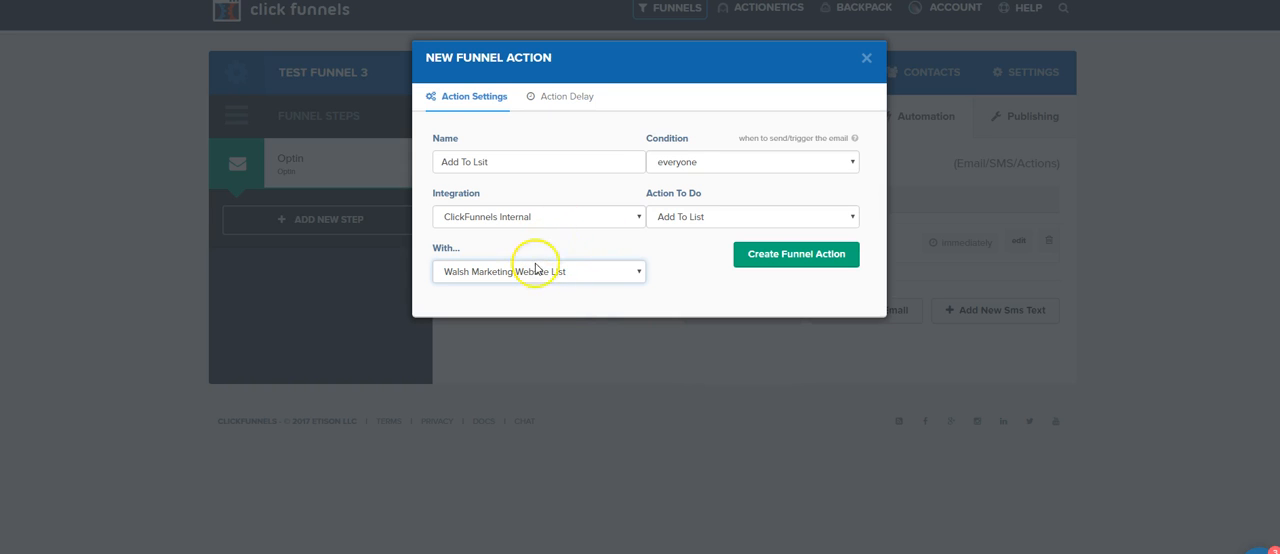
{"action": "left_click", "coordinate": [763, 257]}
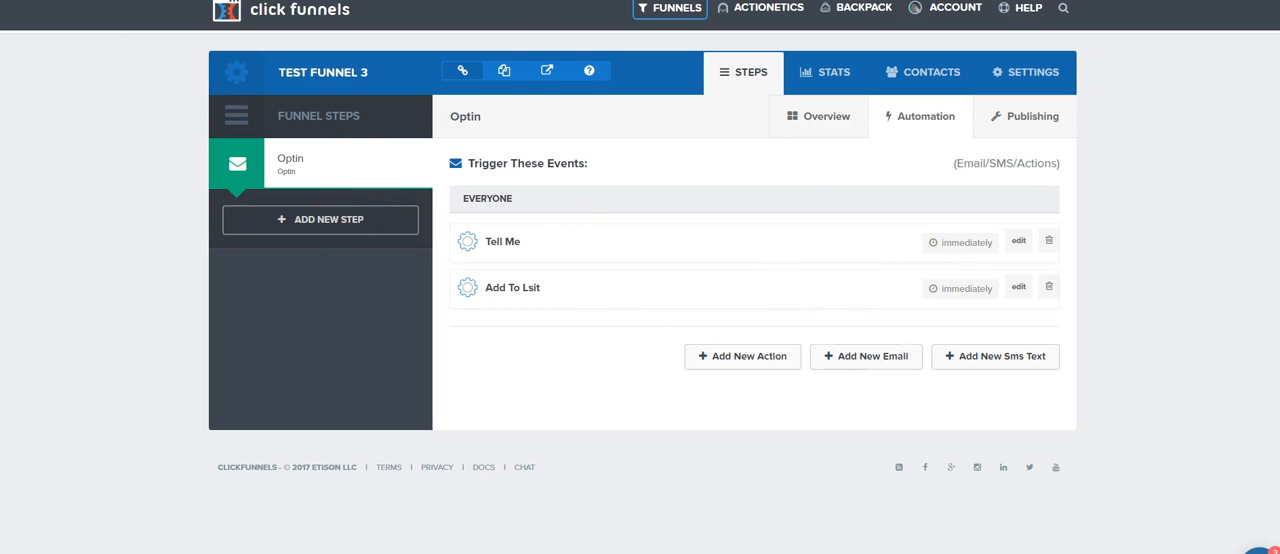
Step: Open the funnel's live optin page for viewing
{"action": "left_click", "coordinate": [546, 70]}
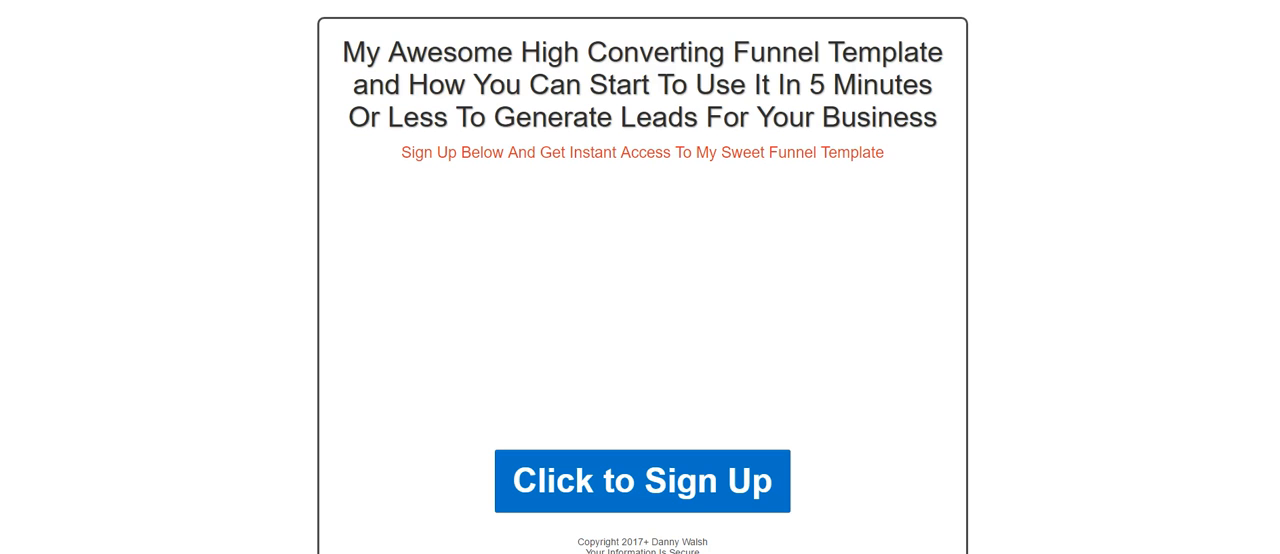